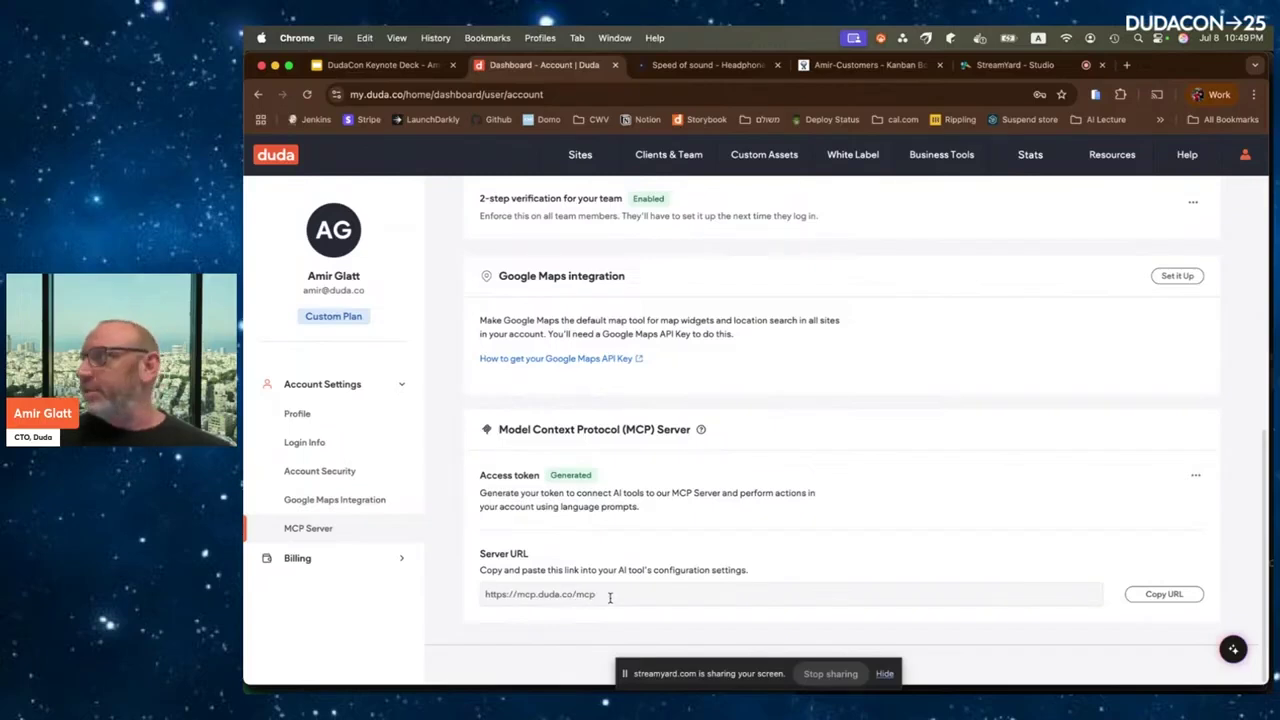
Copy the MCP server URL from the Duda account settings and switch to Claude.
click(1160, 594)
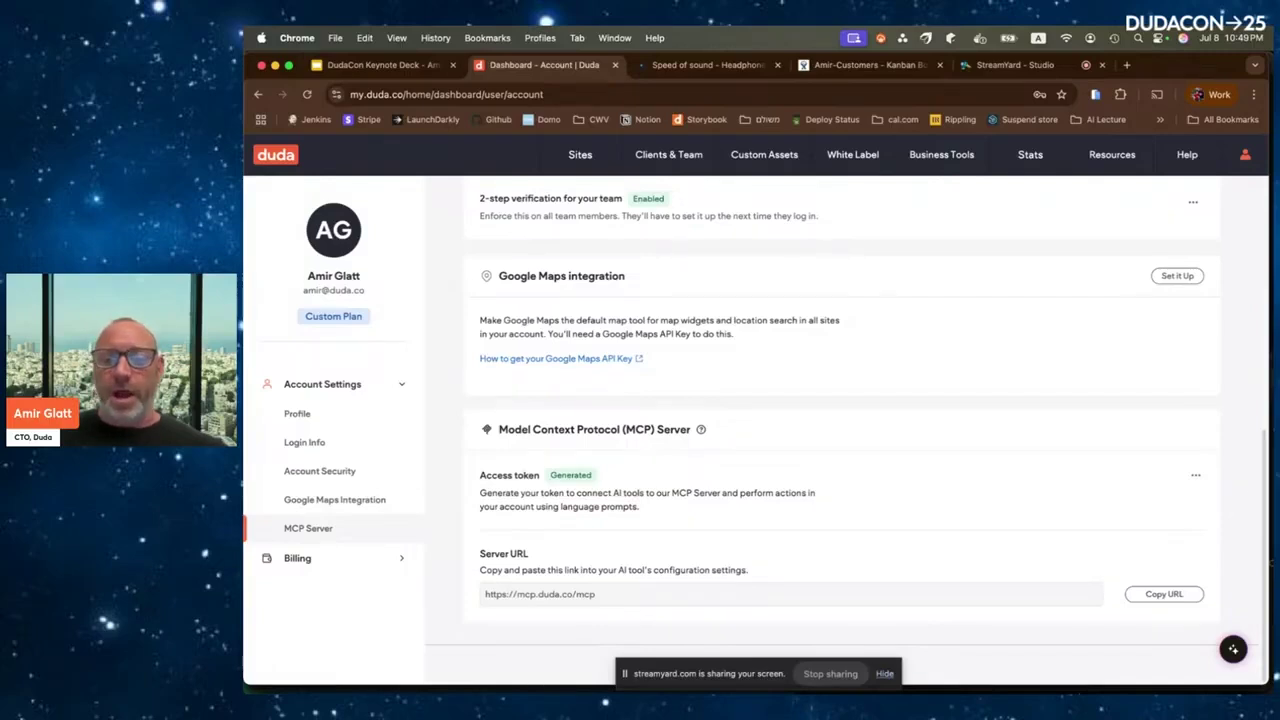
mouse_move(1071, 670)
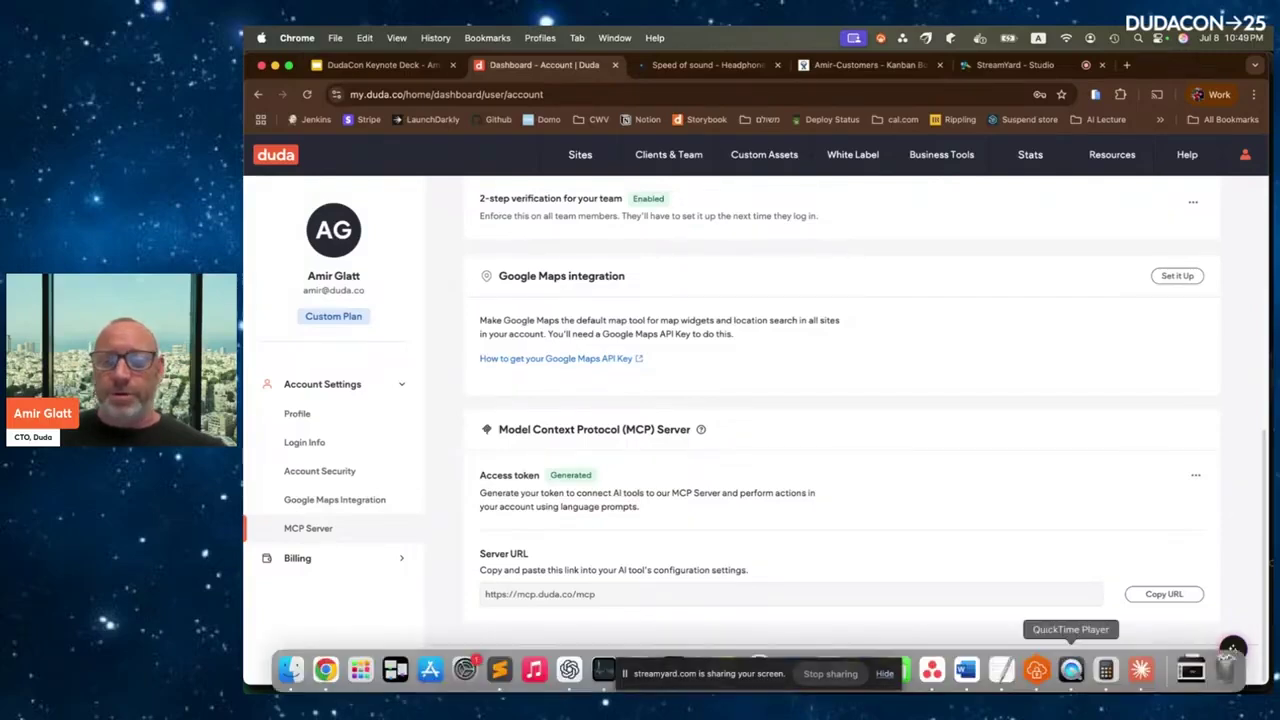
click(1141, 669)
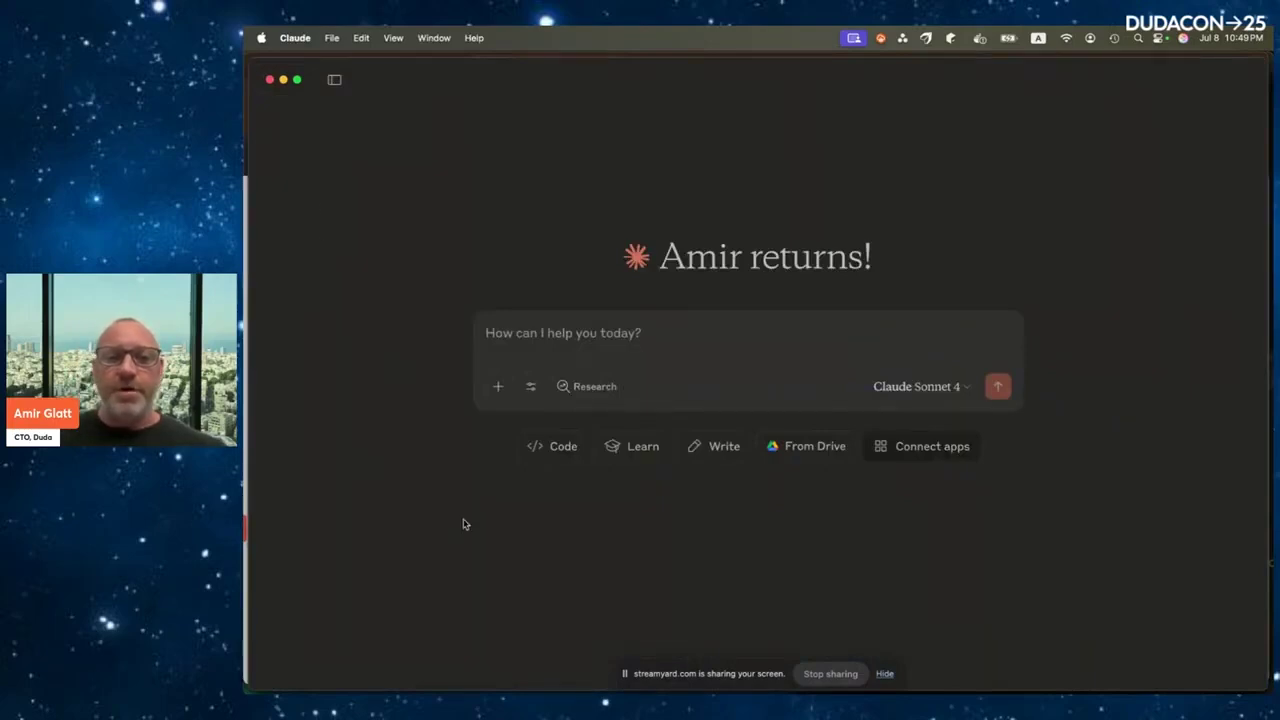
Examine the tools offered by the Duda integration in the chat's search and tools list.
click(531, 387)
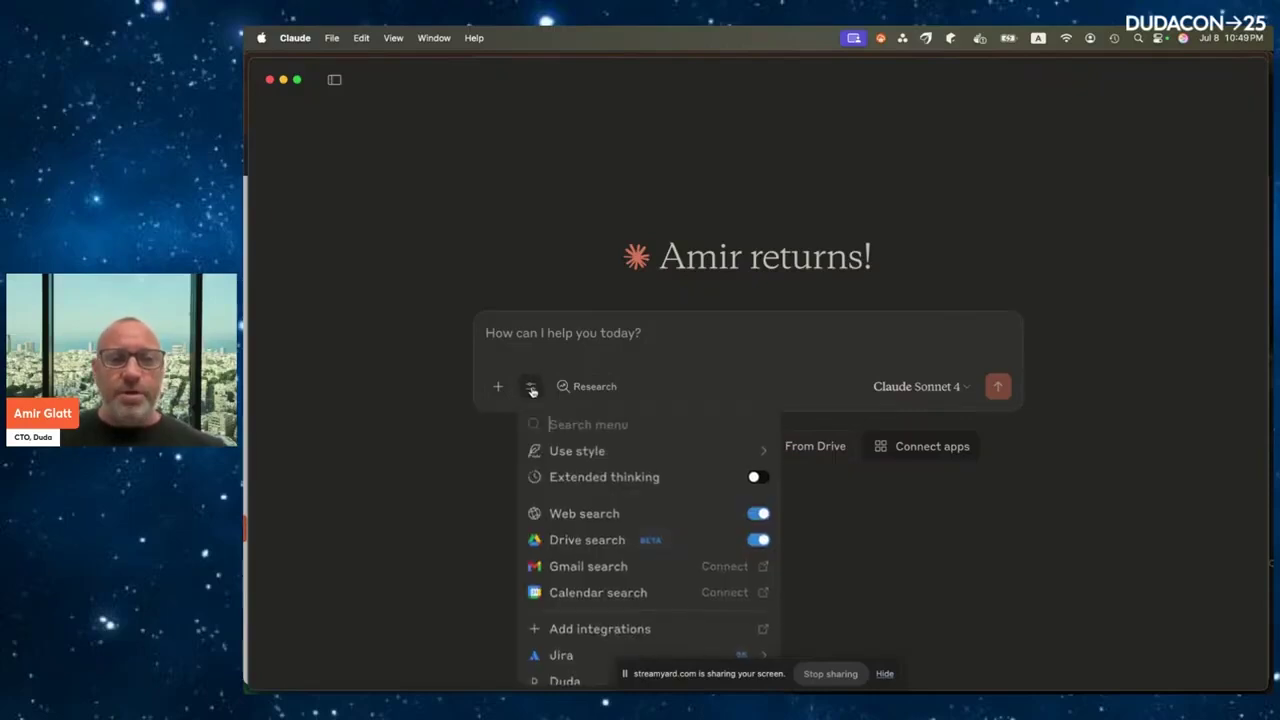
click(678, 674)
drag(678, 674, 963, 674)
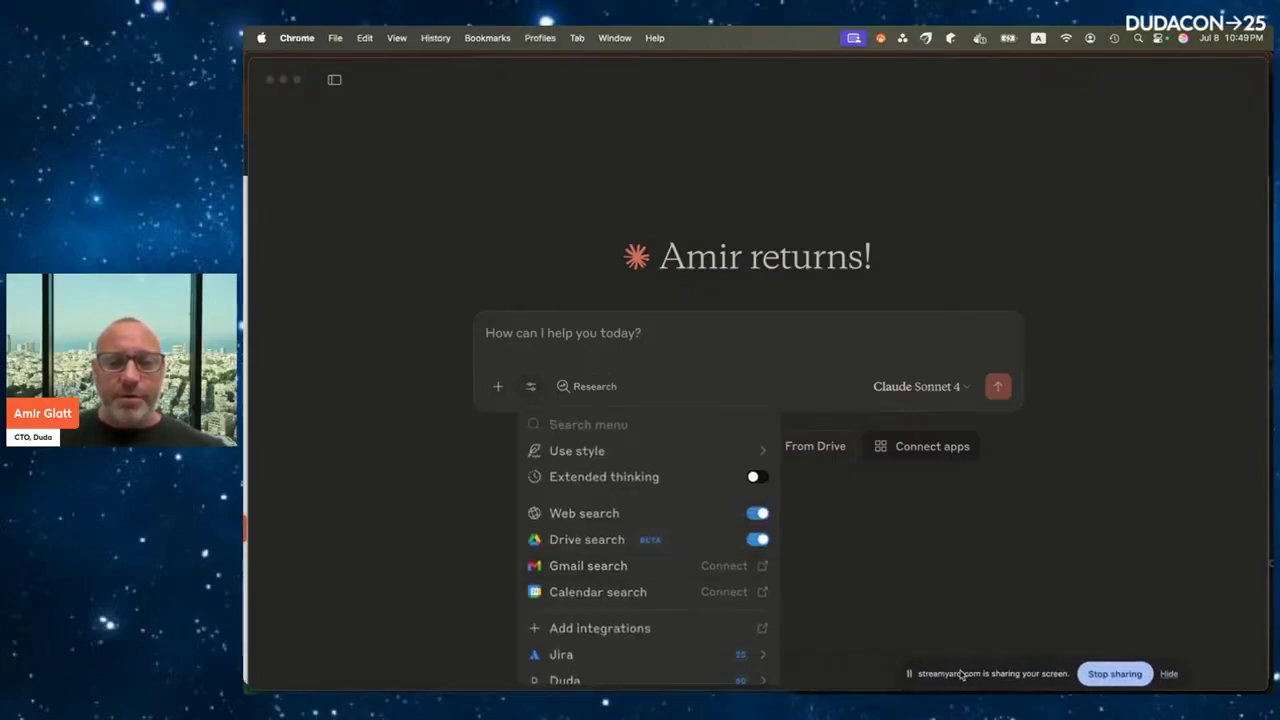
scroll(583, 612, down, 1)
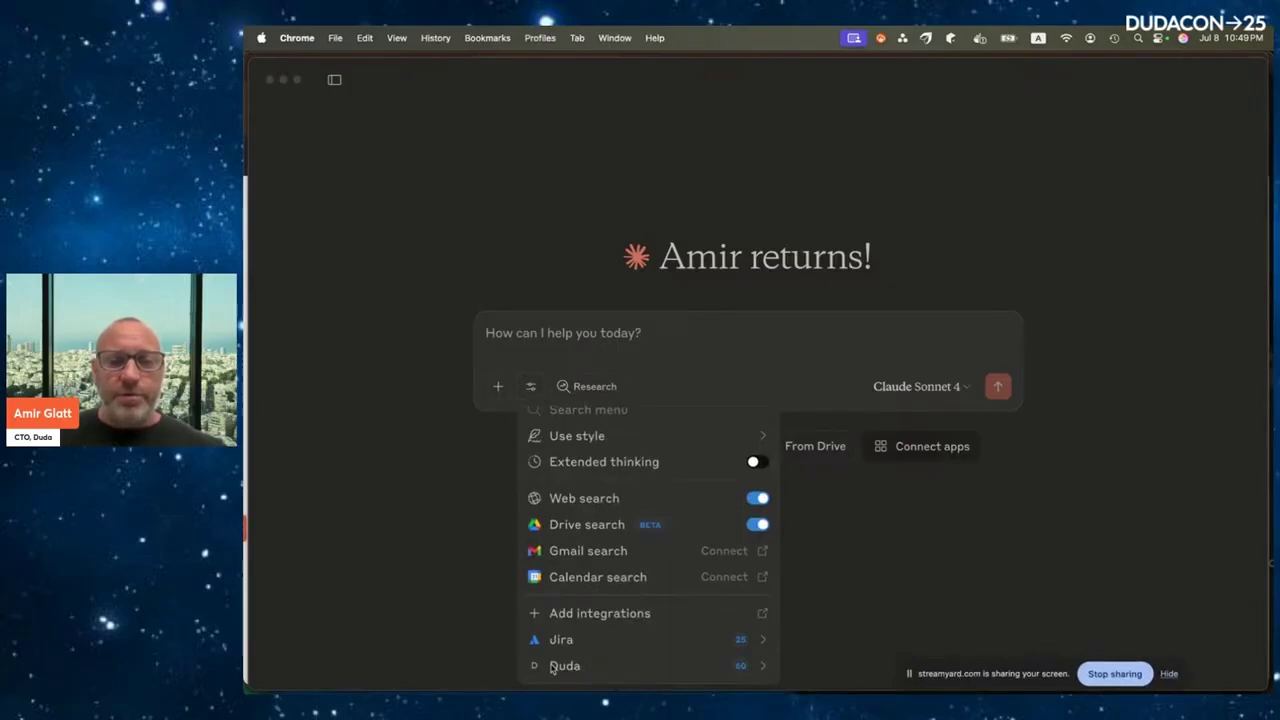
click(761, 670)
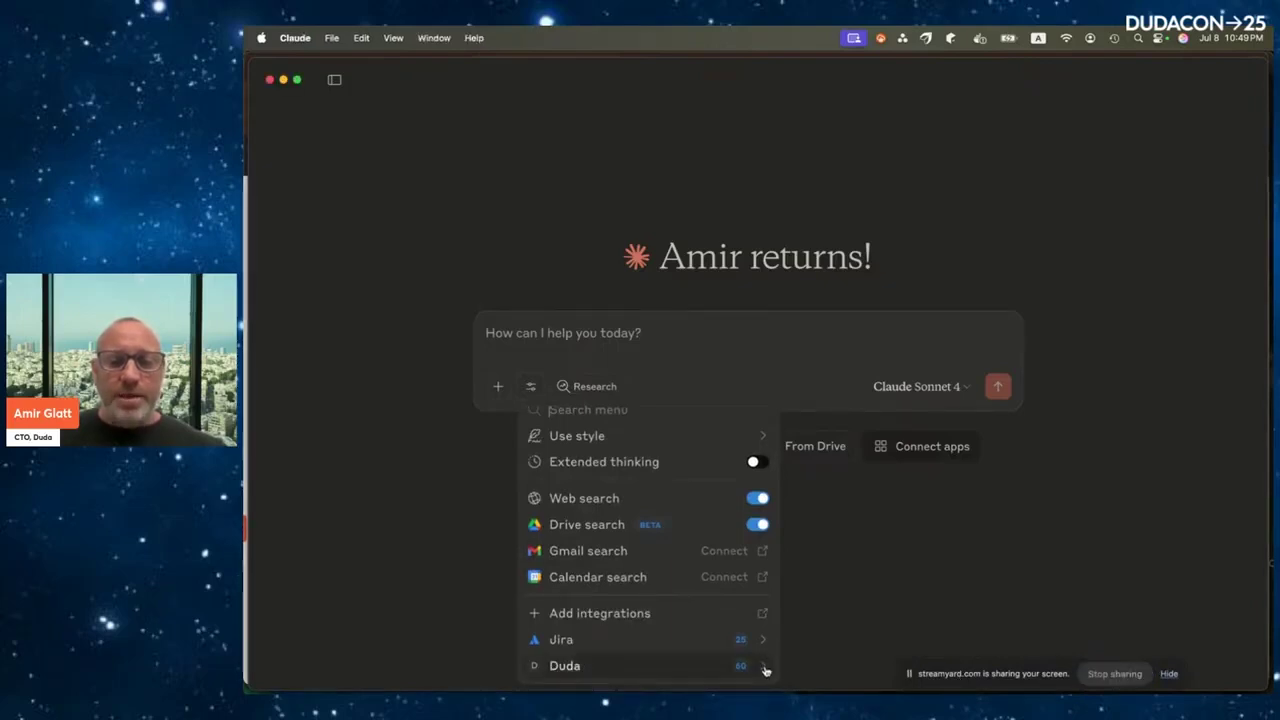
click(765, 669)
scroll(675, 551, down, 8)
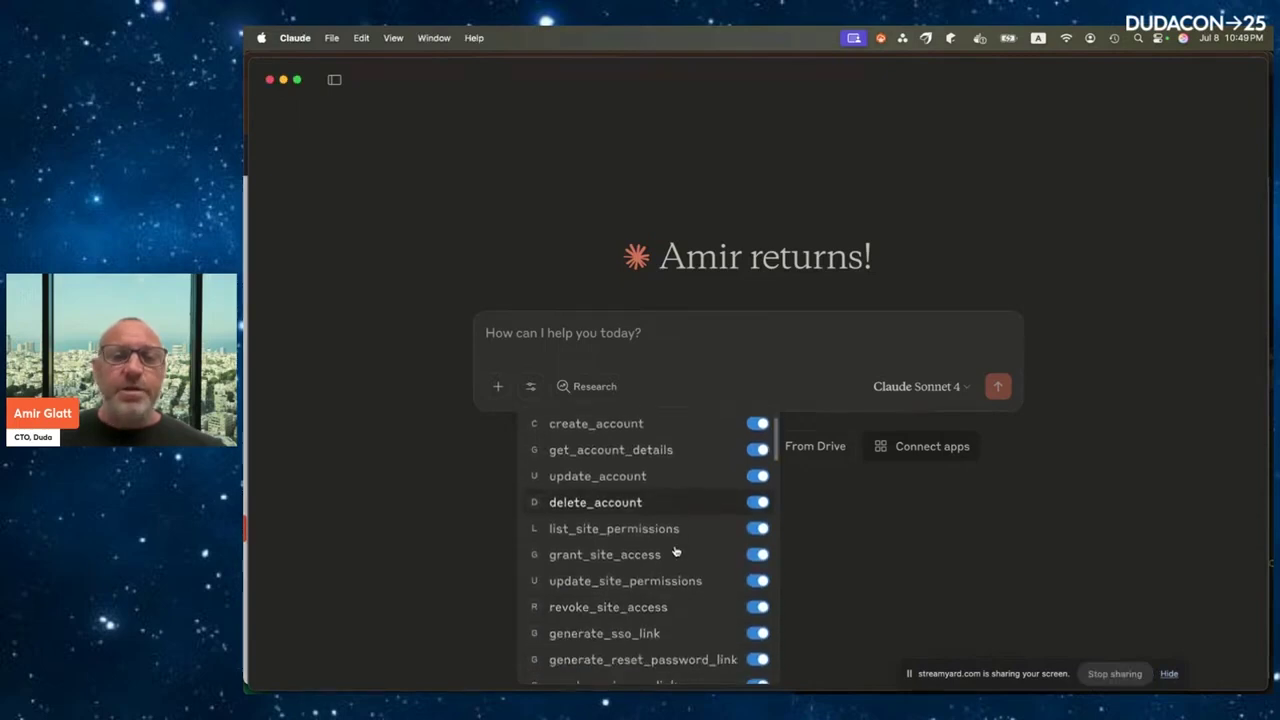
scroll(675, 551, down, 5)
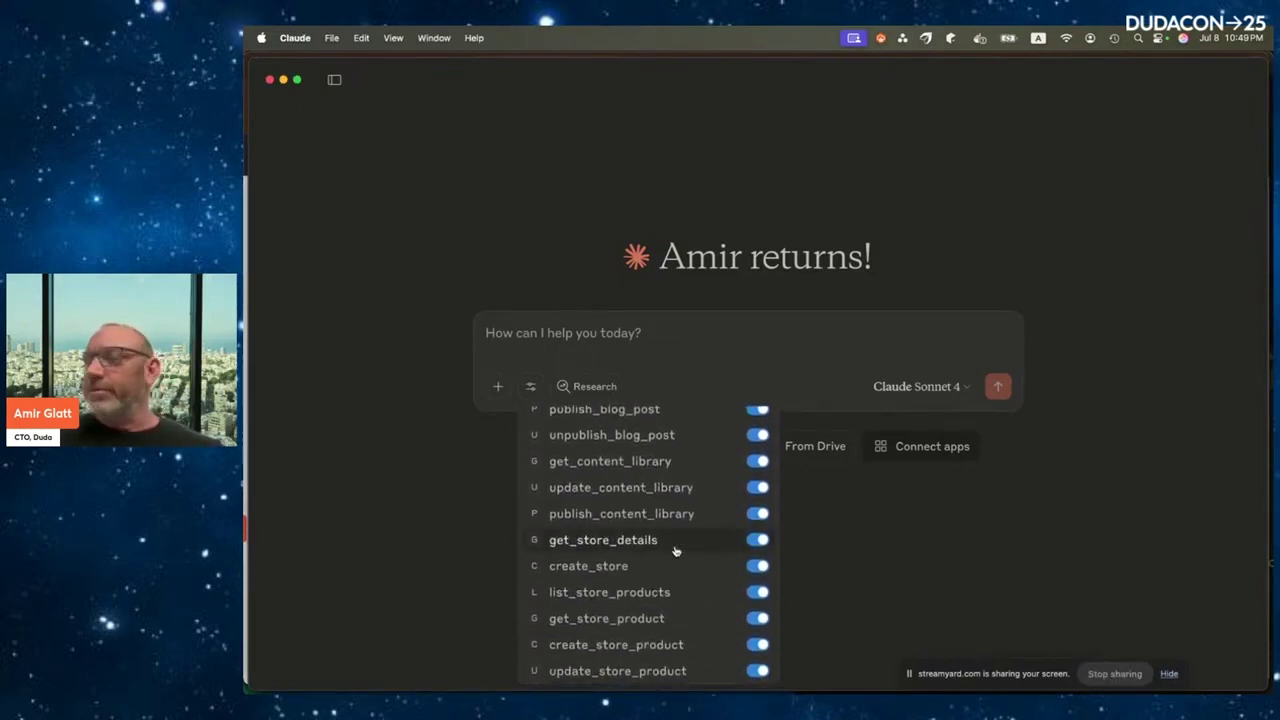
scroll(675, 551, down, 10)
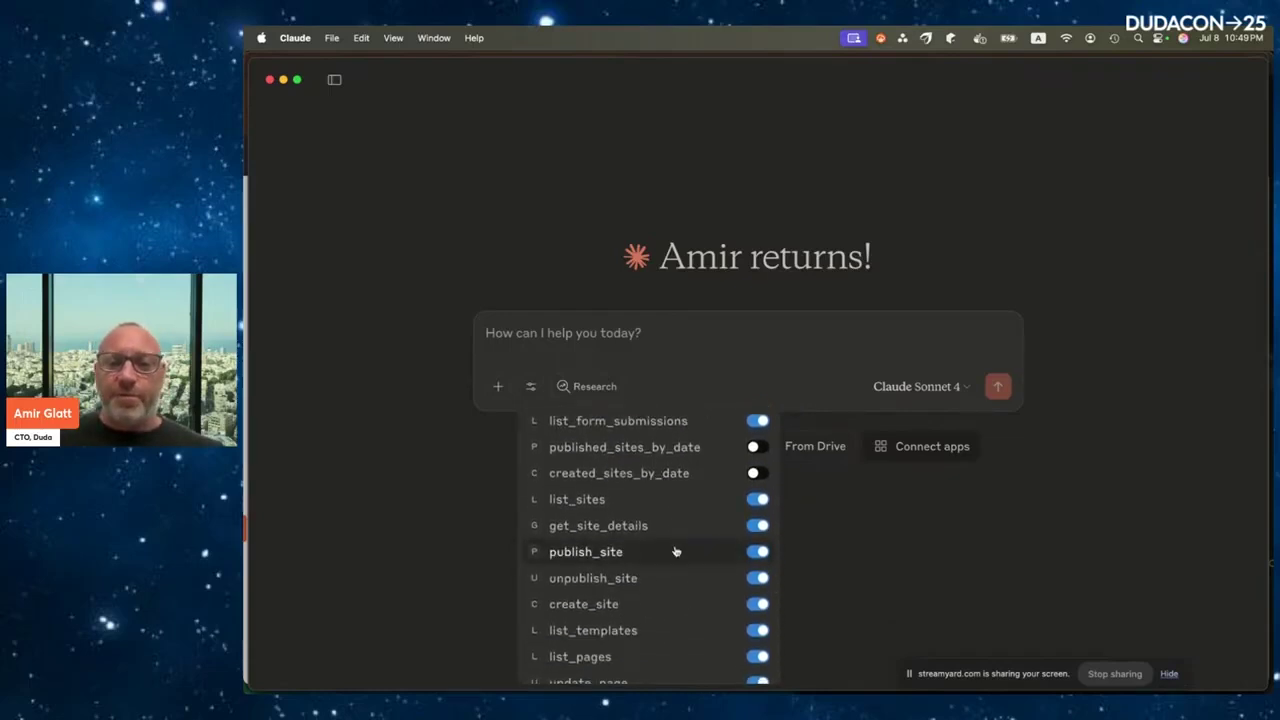
click(597, 329)
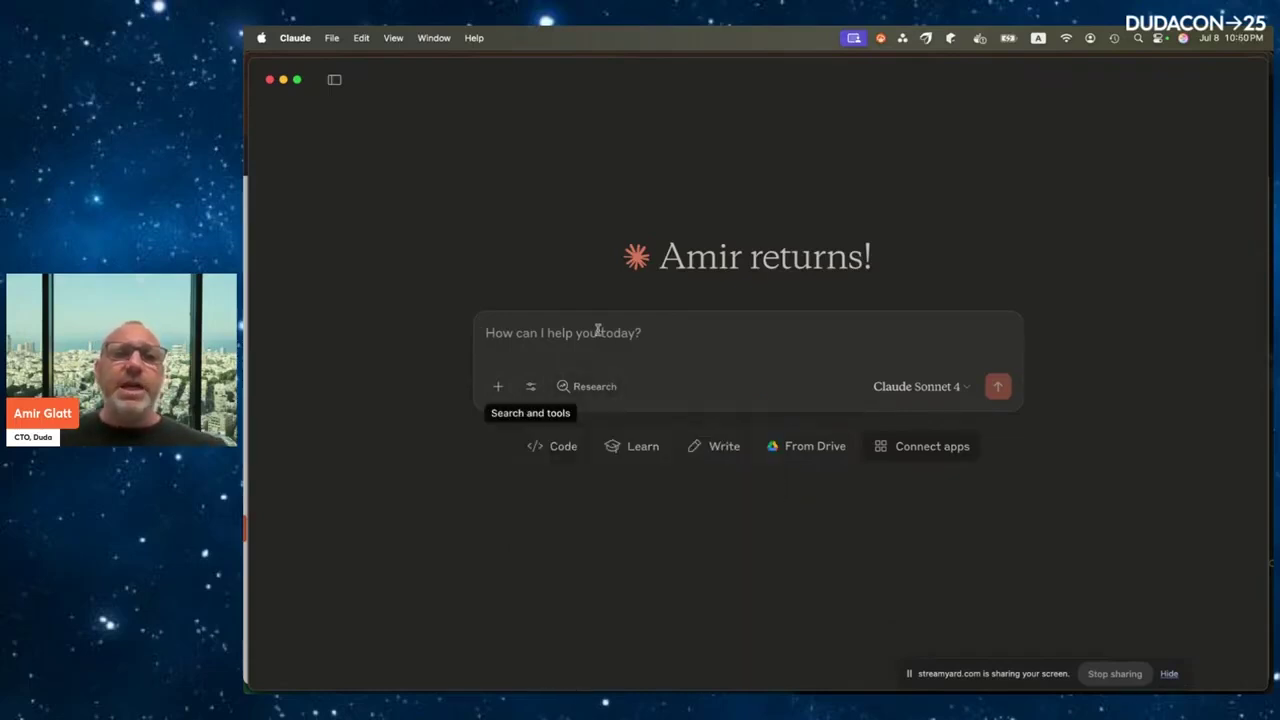
Send a prompt asking to be shown the last Duda sites I created.
click(535, 334)
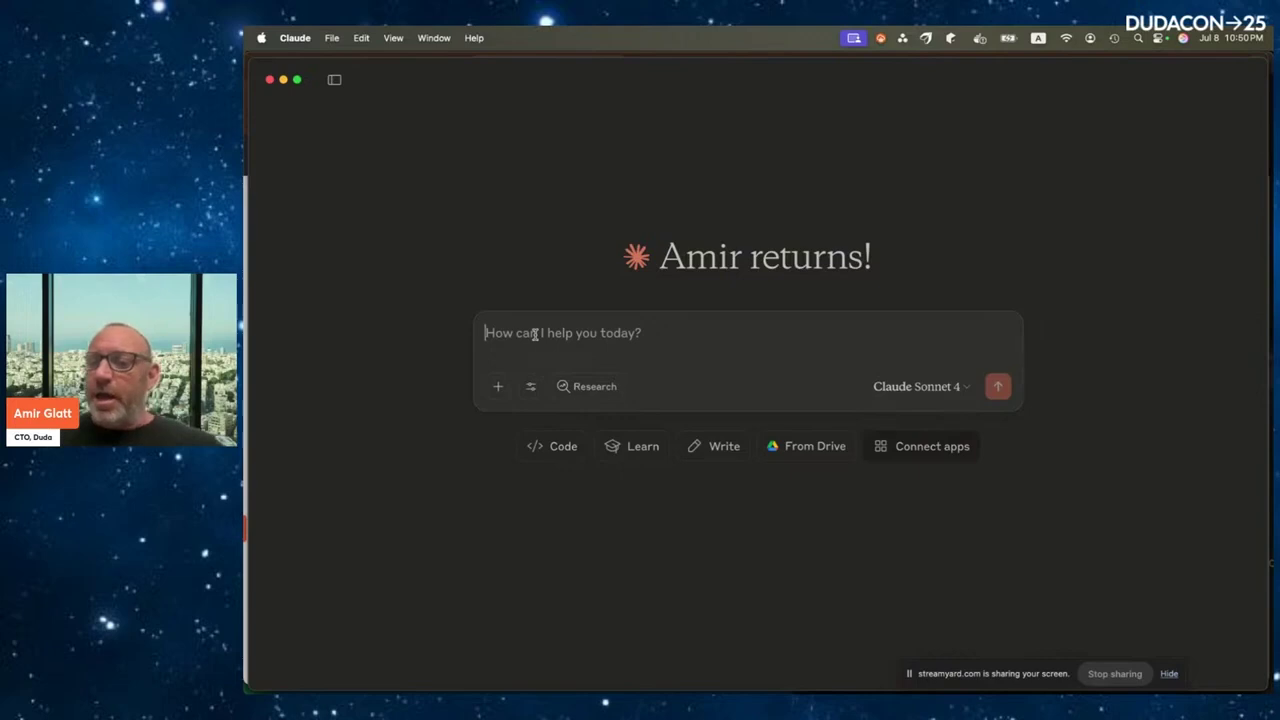
text(sh)
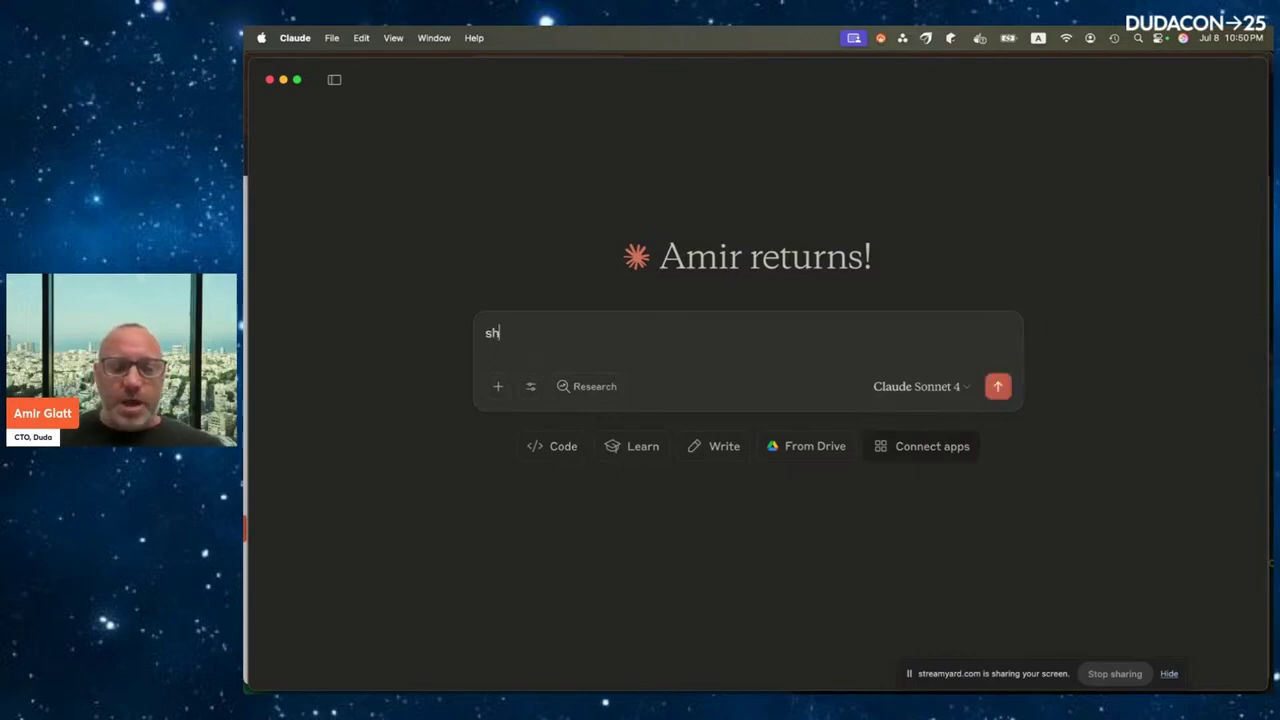
text(ow me the last duda si)
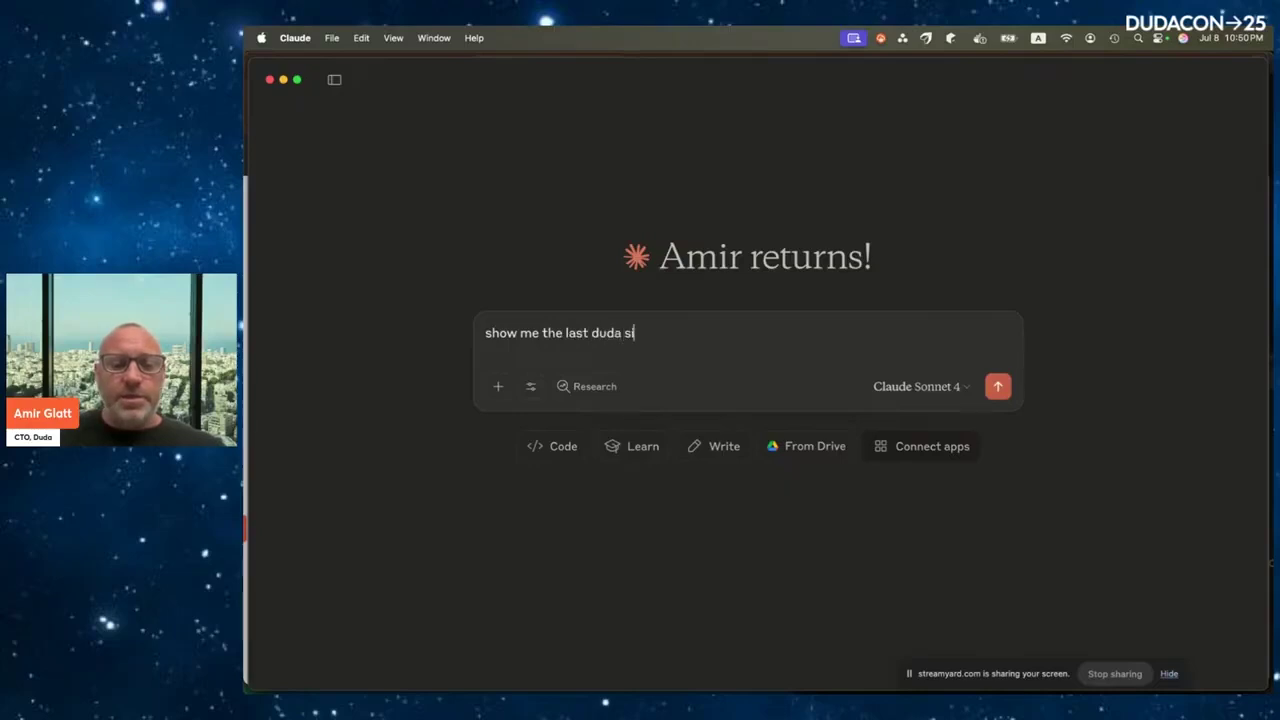
text(tes I crated)
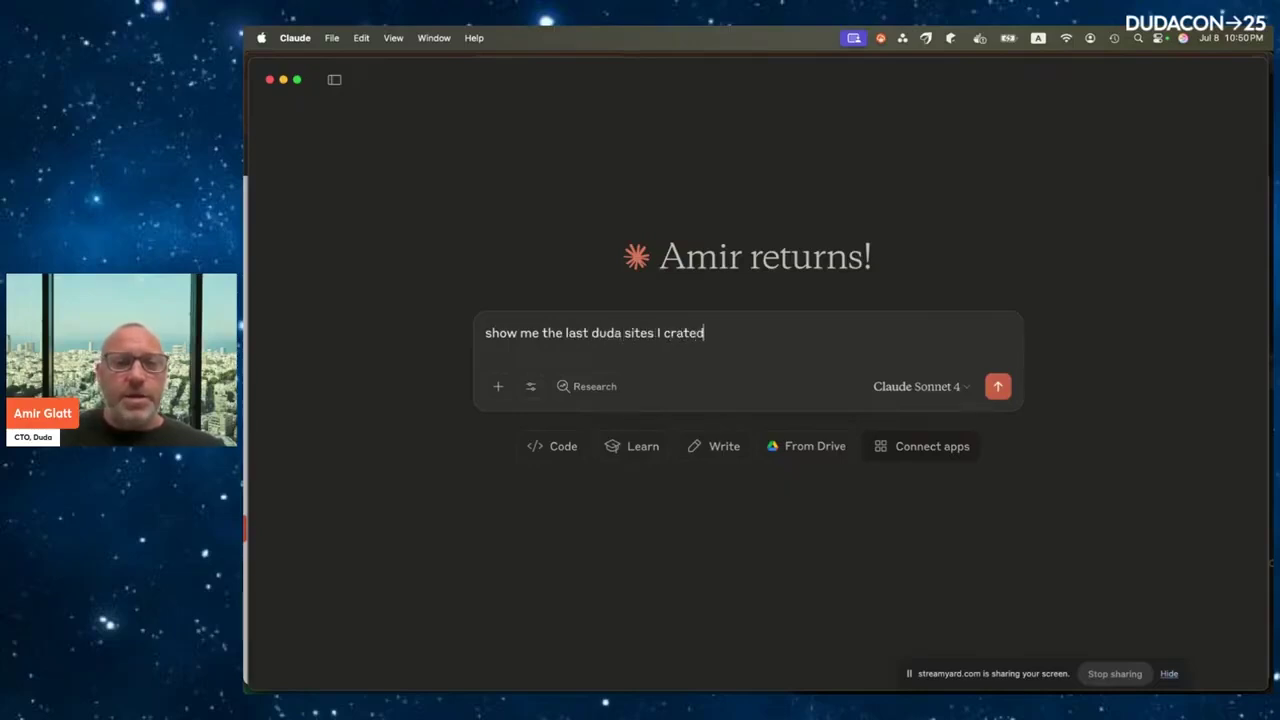
key(BackSpace)
key(BackSpace)
key(BackSpace)
text(eate)
key(Return)
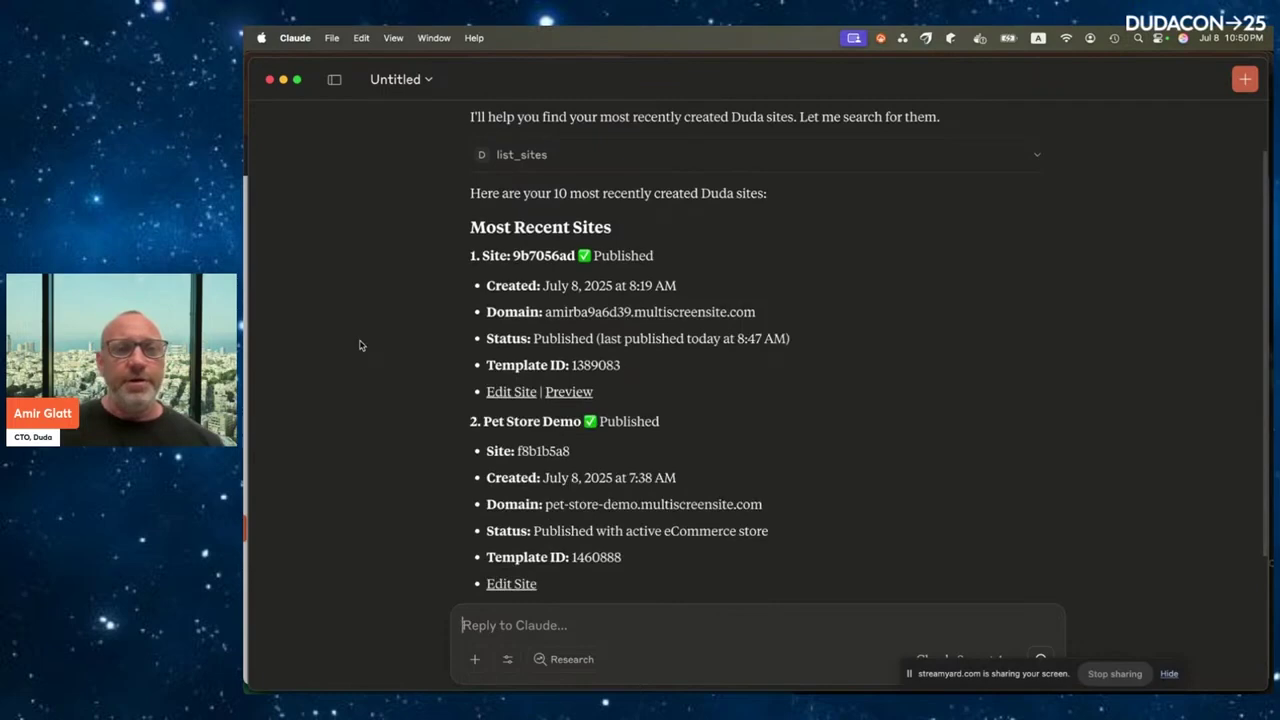
Ask whether the Pet Store Demo site, f8b1b5a8, has a blog, using its site ID copied from the reply.
scroll(361, 345, up, 5)
scroll(361, 345, down, 5)
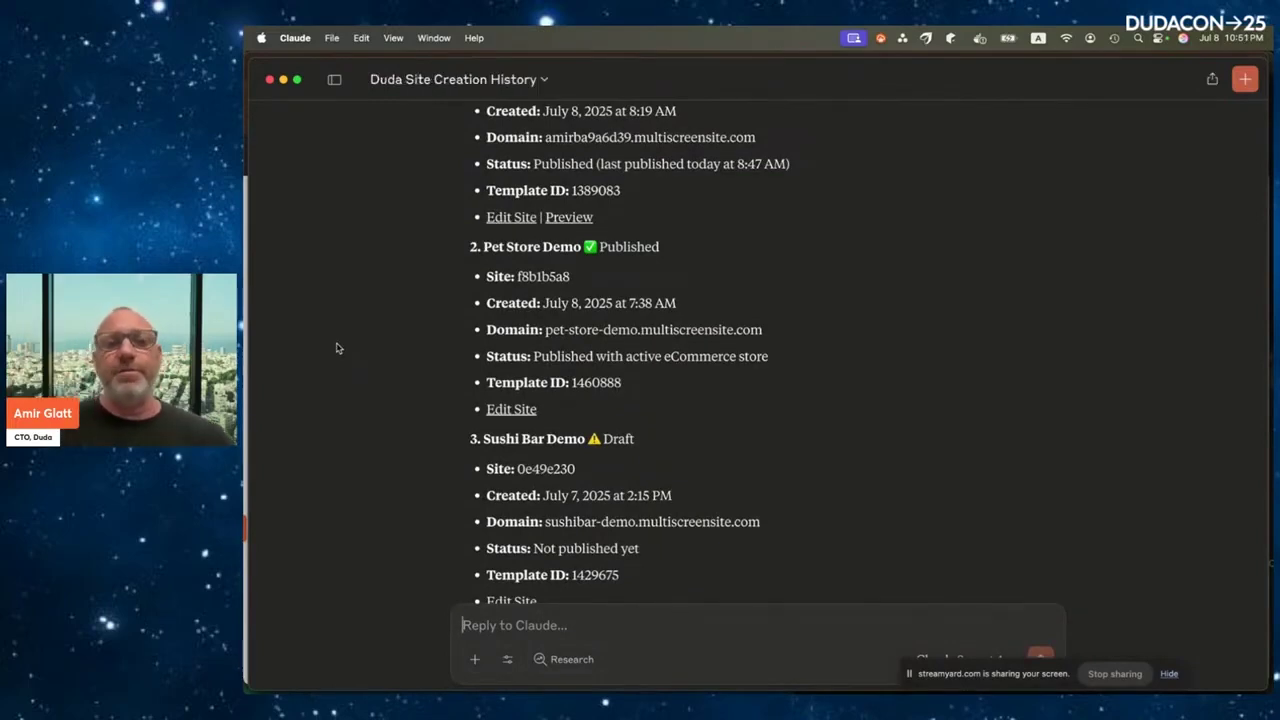
scroll(337, 348, down, 1)
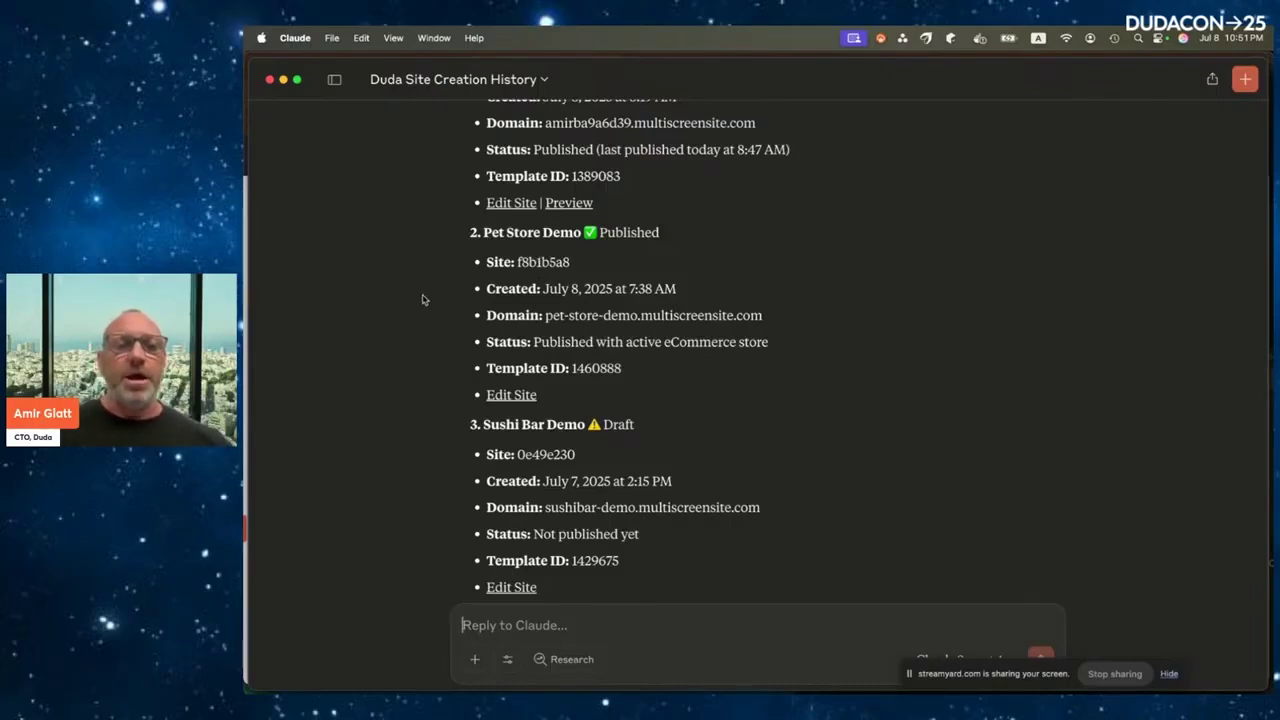
double_click(549, 262)
key(super+c)
click(524, 630)
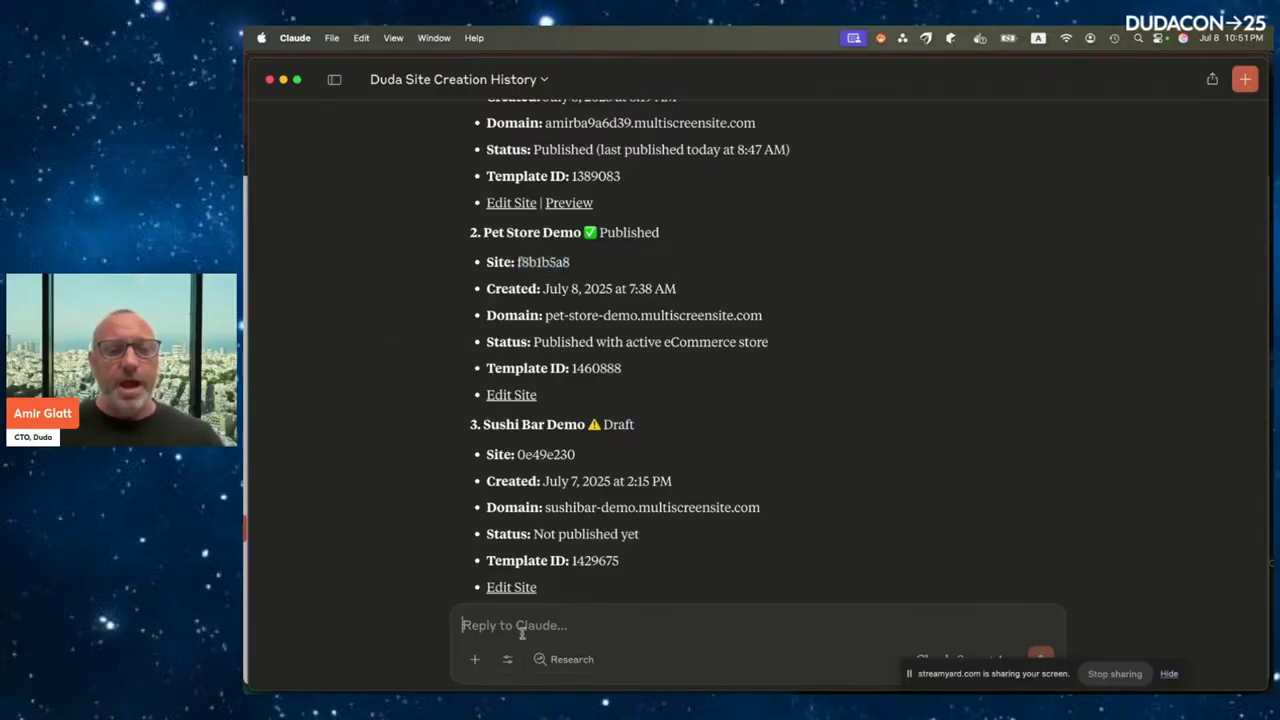
text(does site)
key(super+v)
text(has)
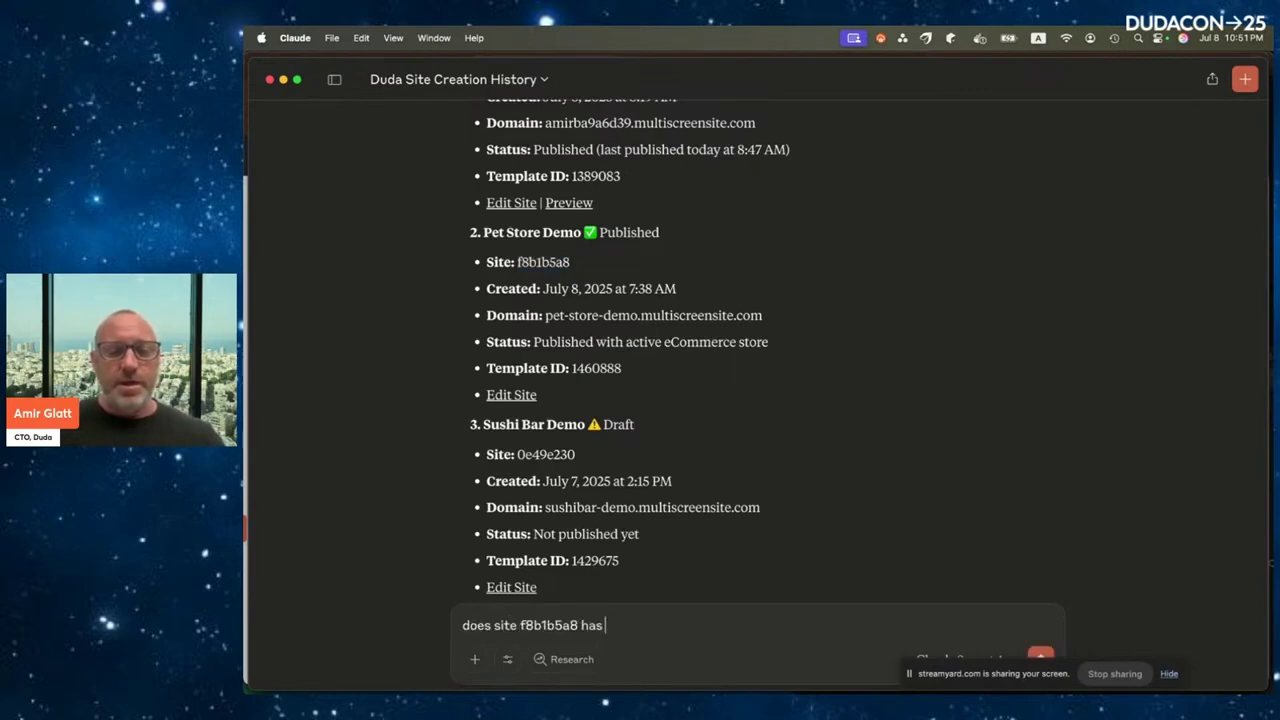
text( a blog?)
key(Return)
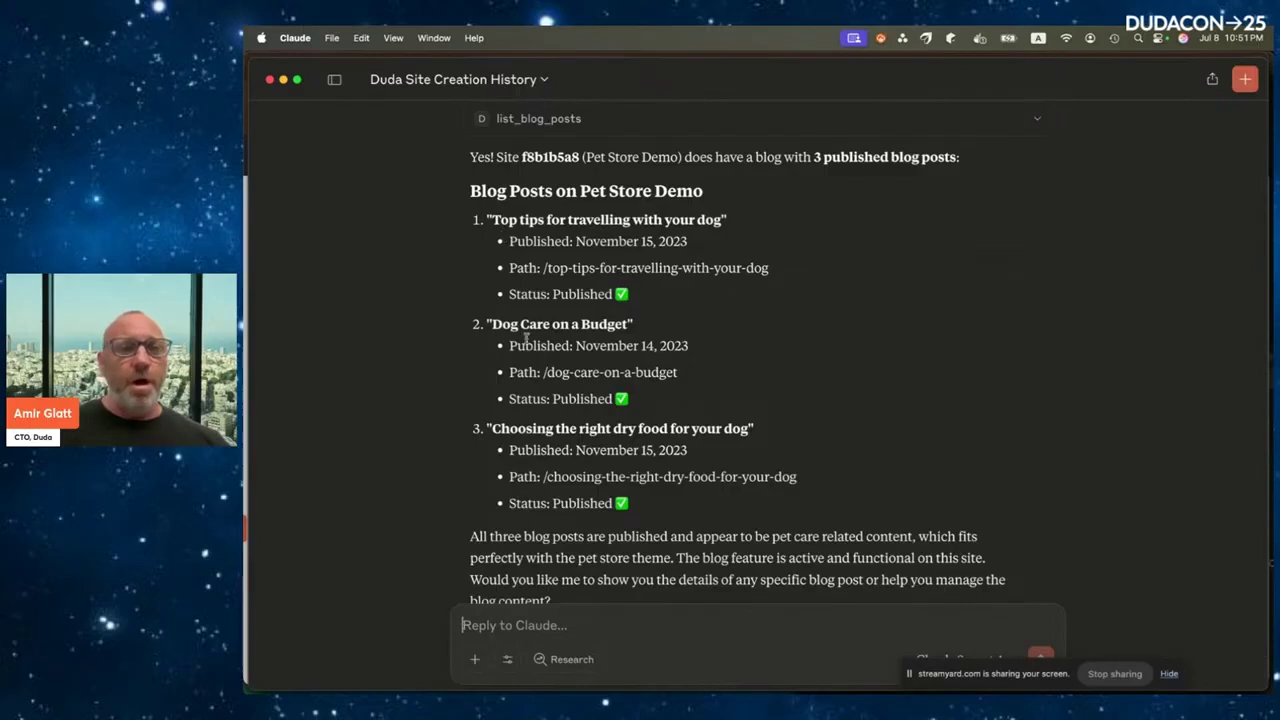
Ask for a few blog post ideas based on the current posts and trends for dog owners.
scroll(363, 410, down, 1)
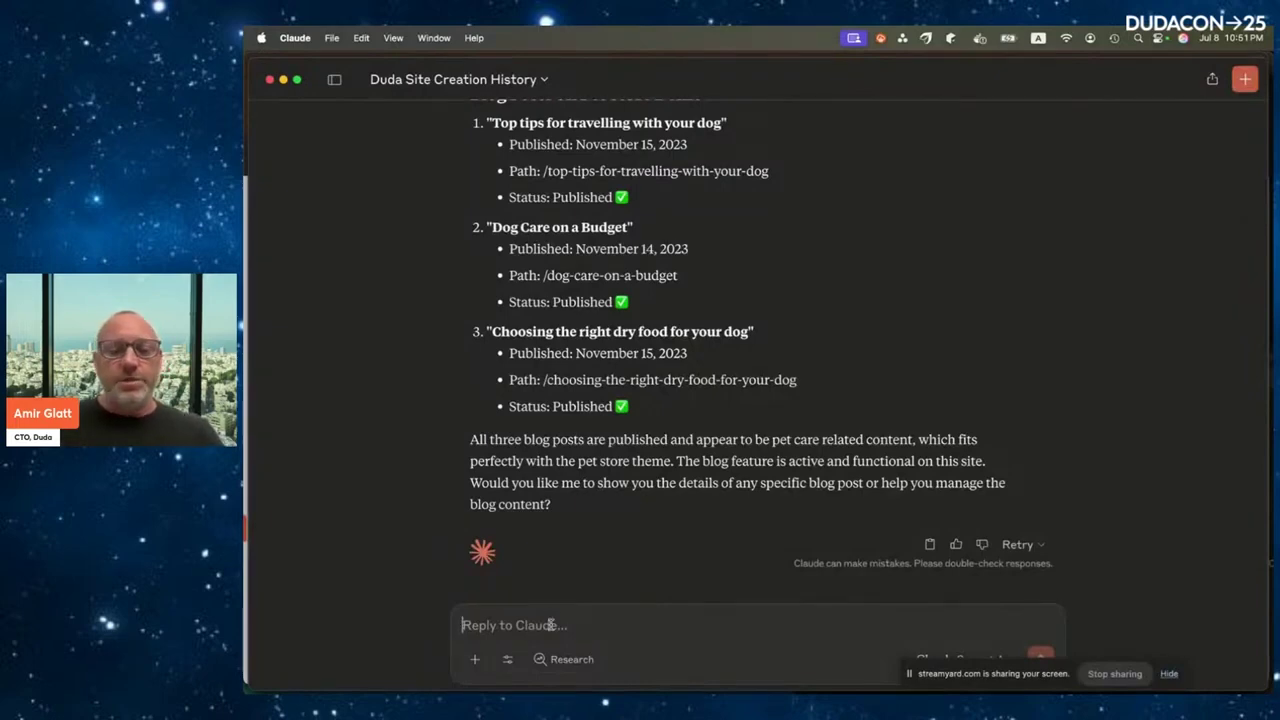
text(based on the current posts and)
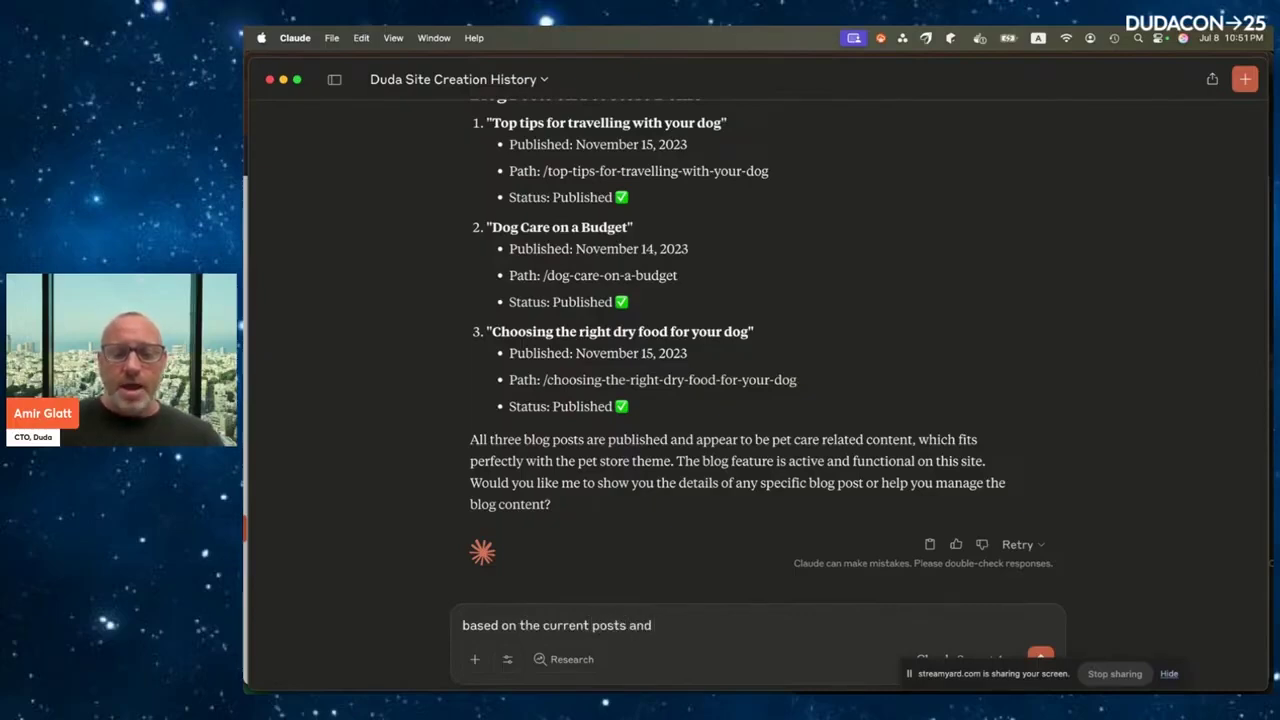
text( trends for )
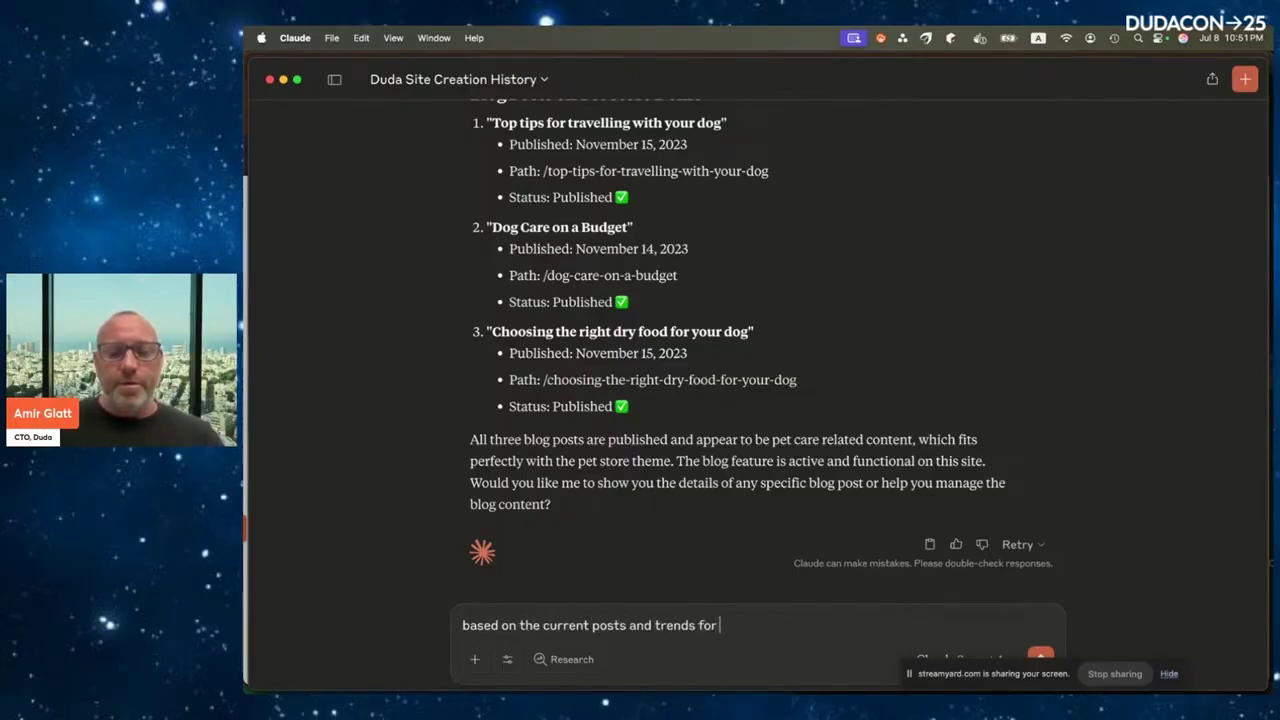
text(dog owners, suggest few blog )
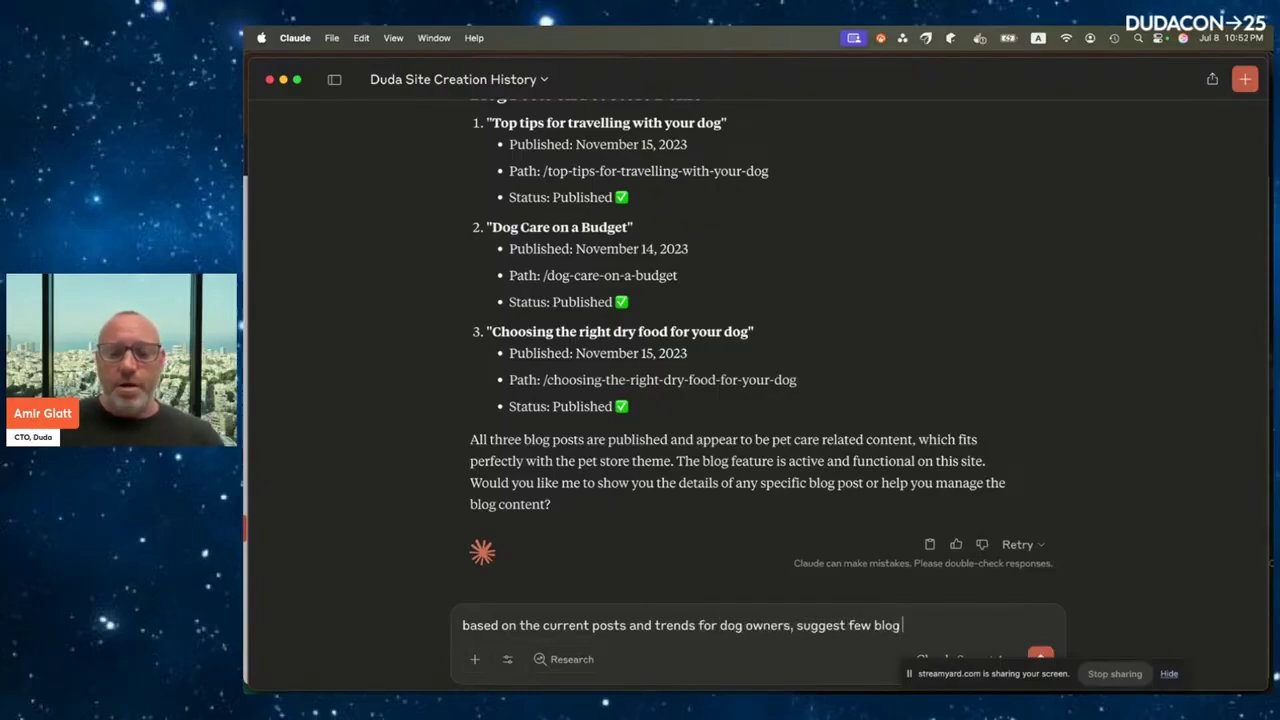
text(posts ideas)
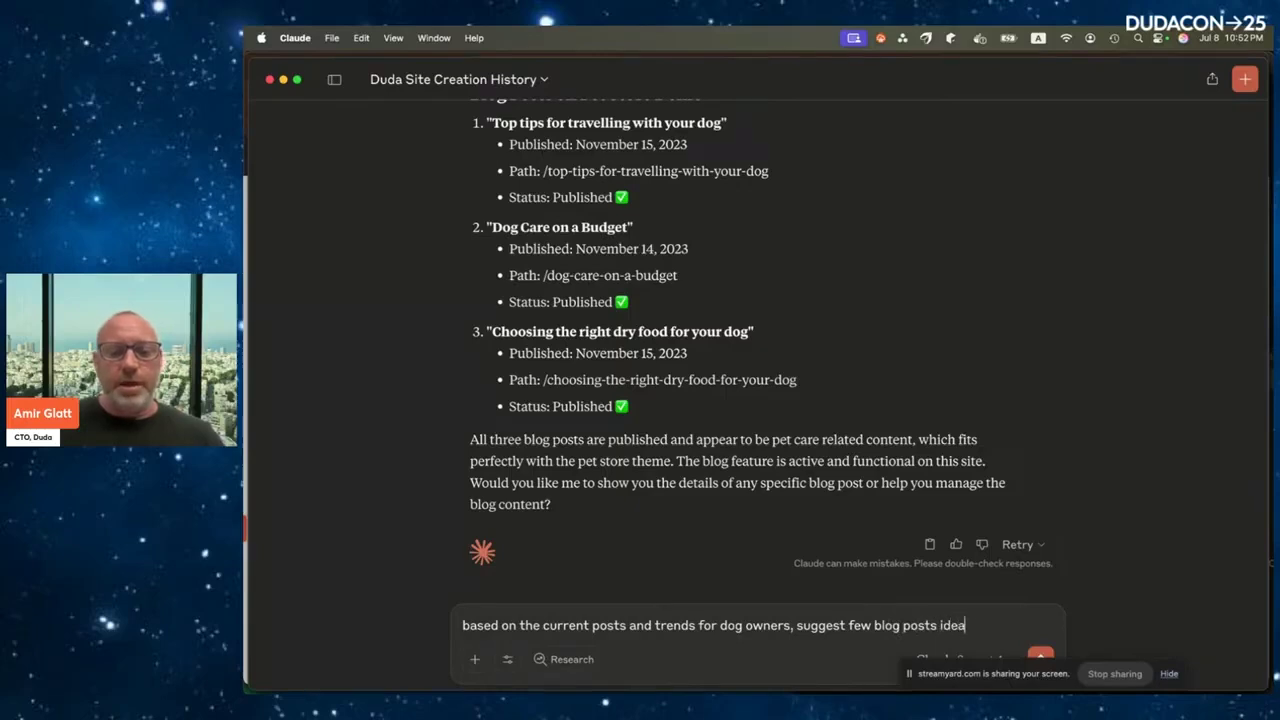
key(Return)
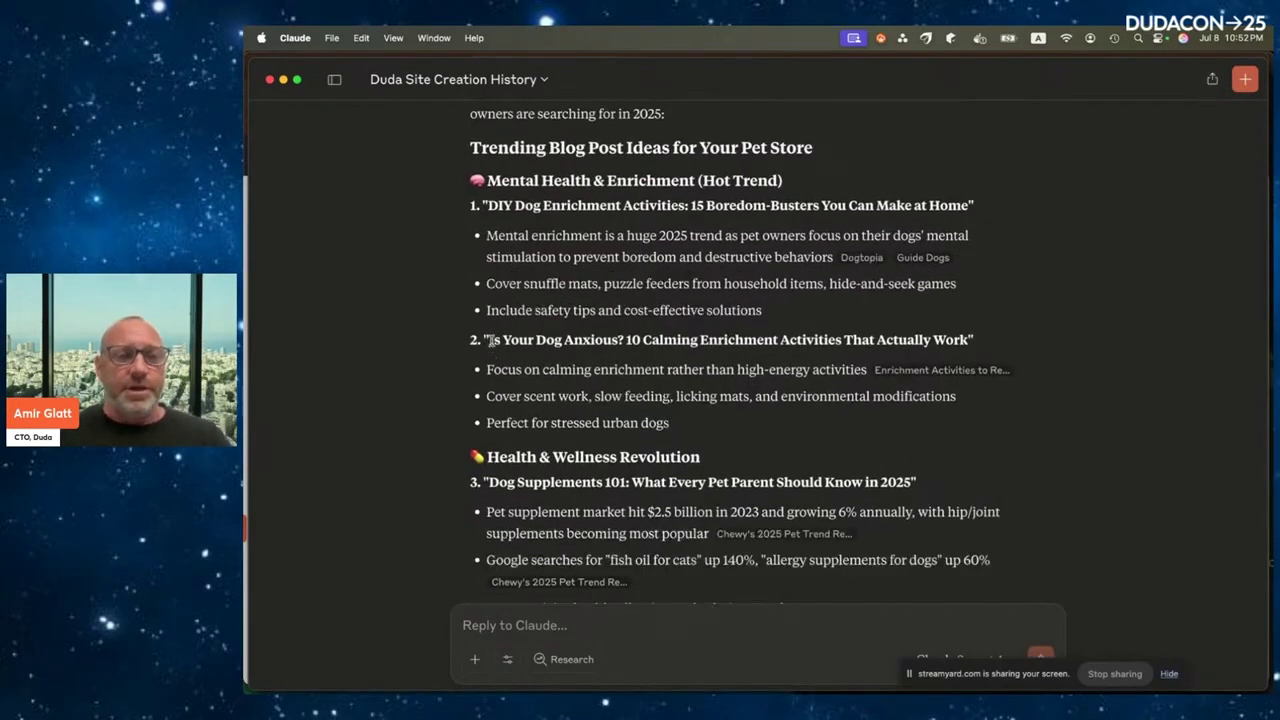
Draft a prompt to create a blog post, publish it and give the URL, topic: "Is Your Dog Anxious? 10 Calming Enrichment Activities That Actually Work".
drag(491, 340, 967, 343)
key(super+c)
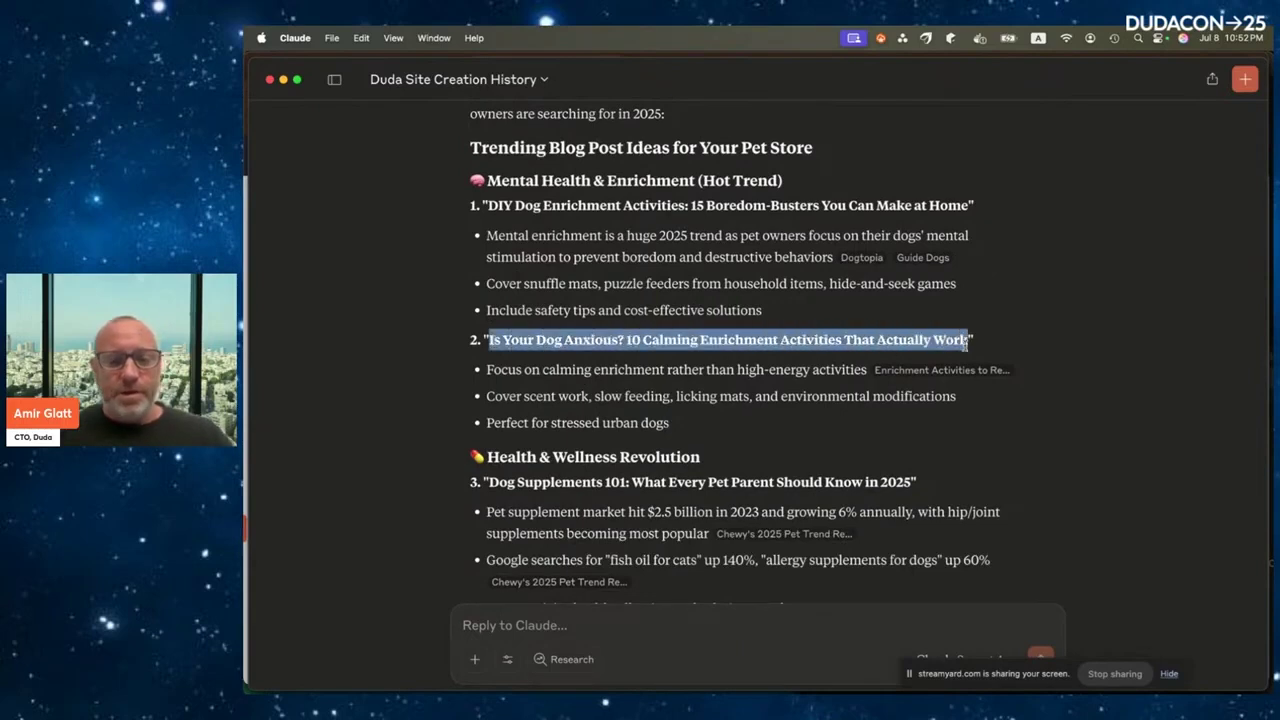
click(545, 627)
text(create)
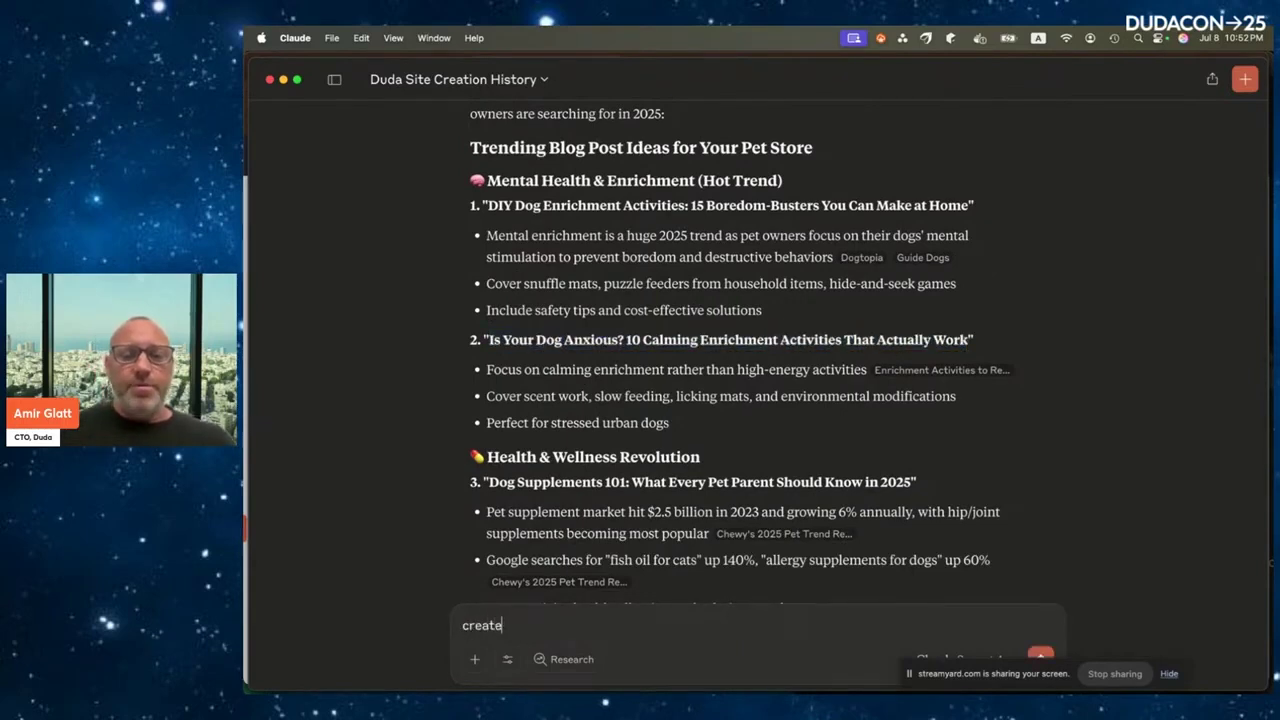
text( a blog post)
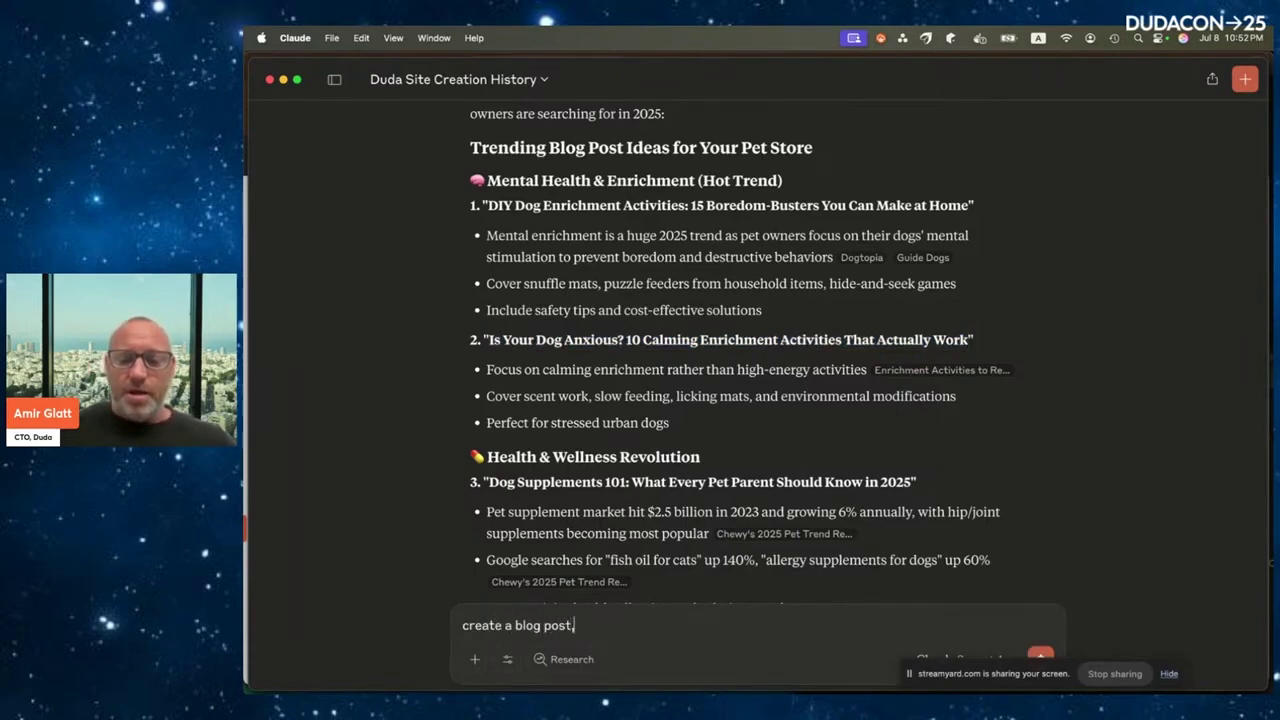
text(, publish it and give me the url. the topic)
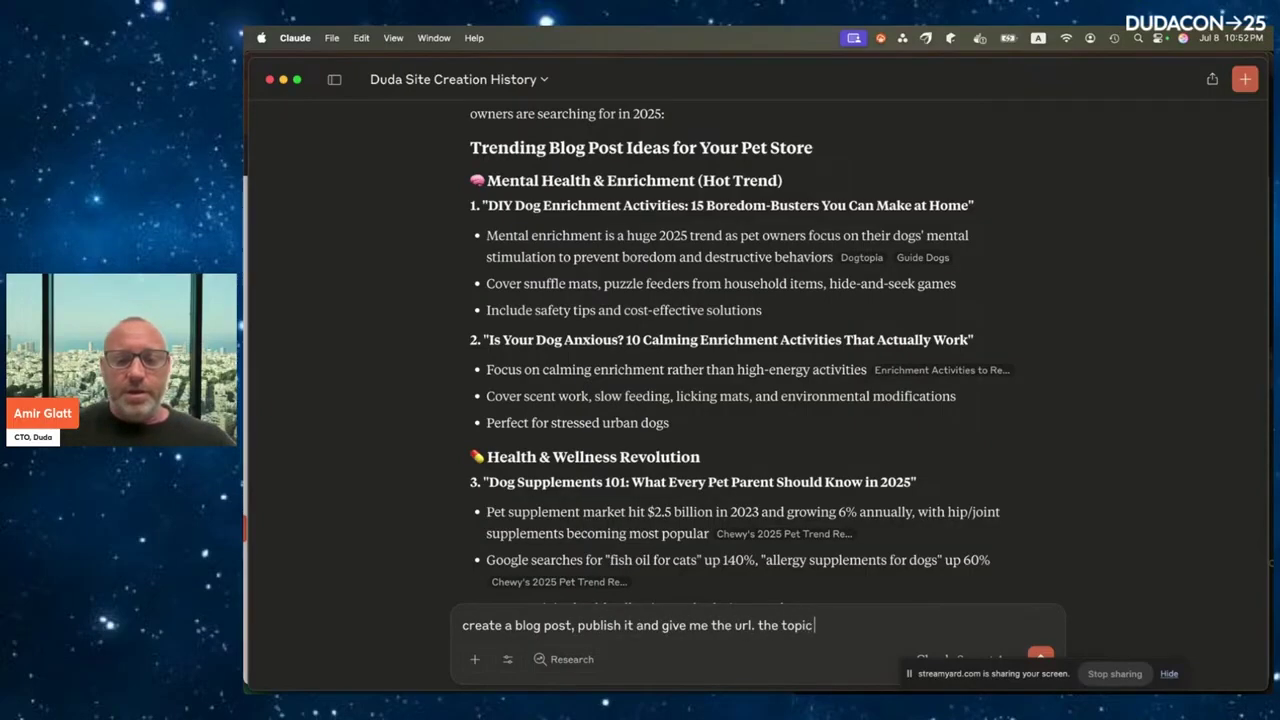
text( should )
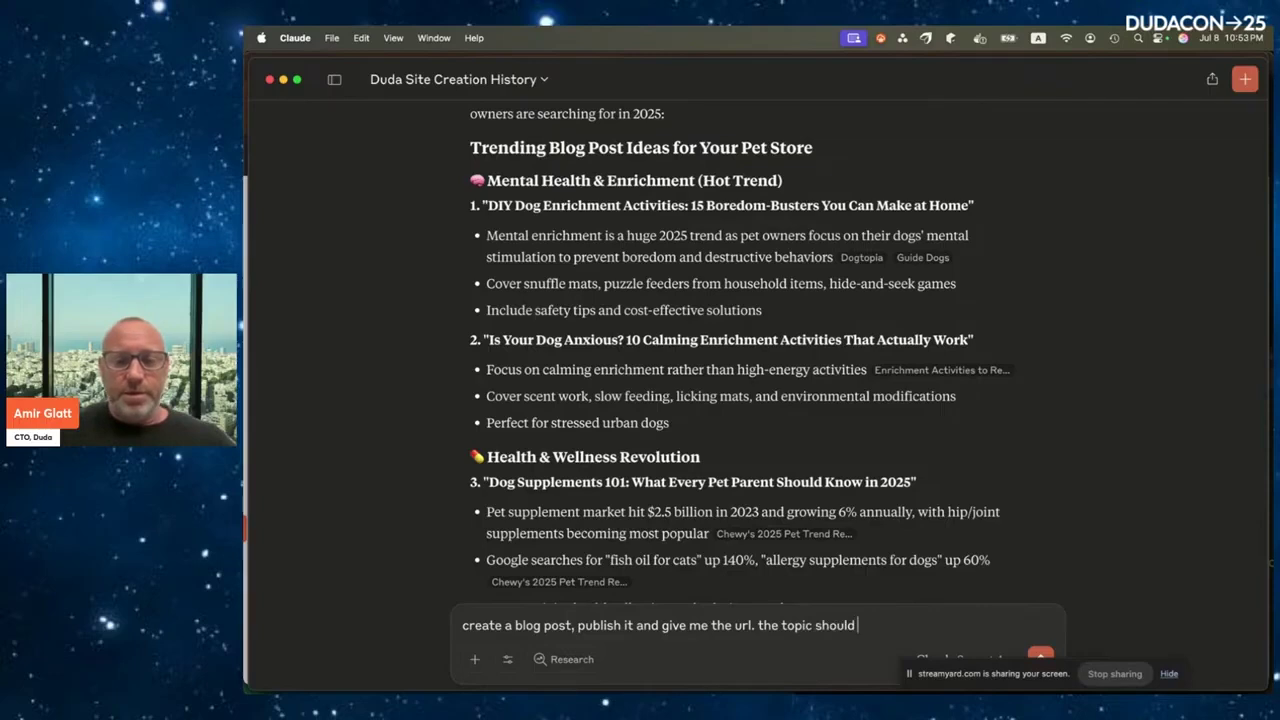
text(be:)
key(super+v)
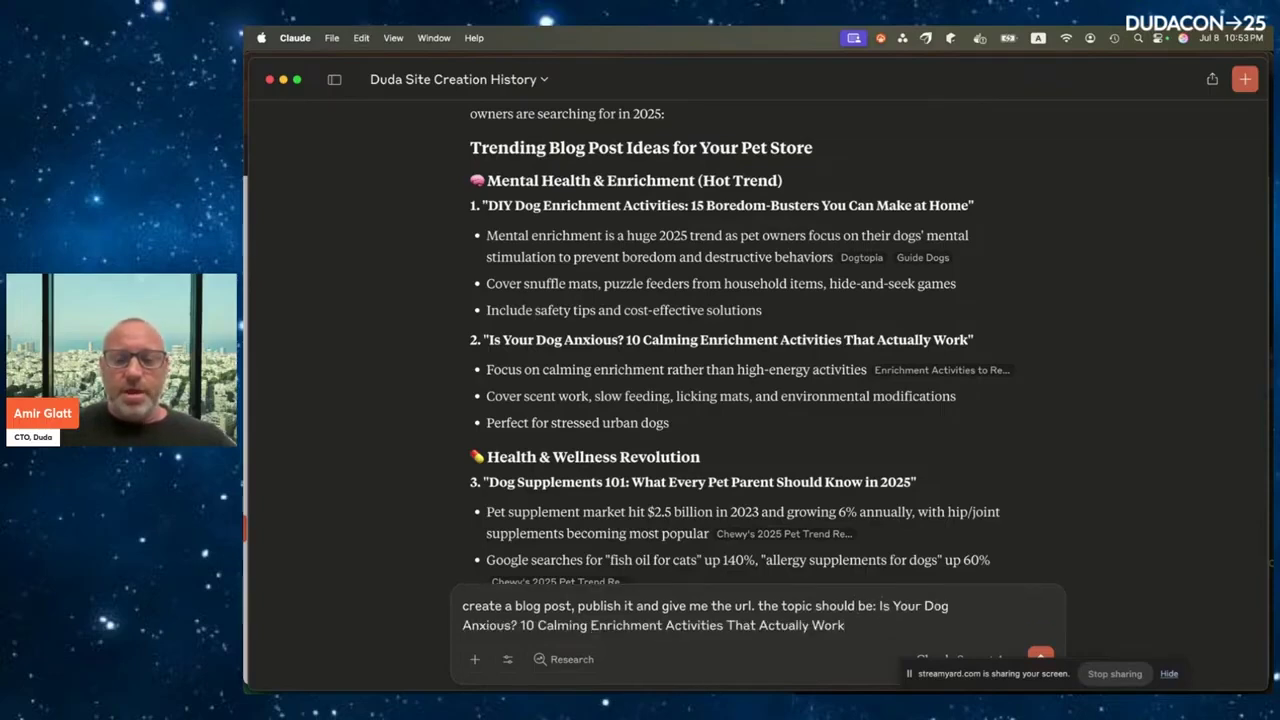
Add to the prompt that the post should be short but engaging and use few images, and send it.
text(. Make)
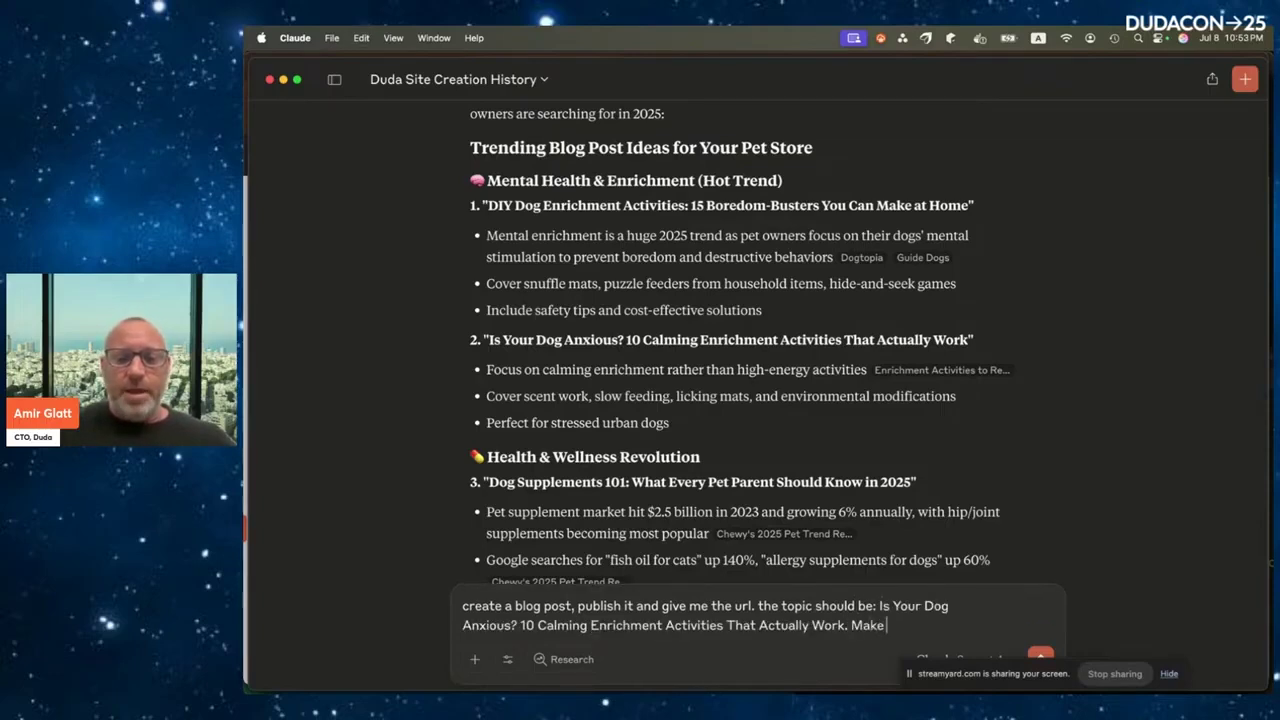
text( the post short)
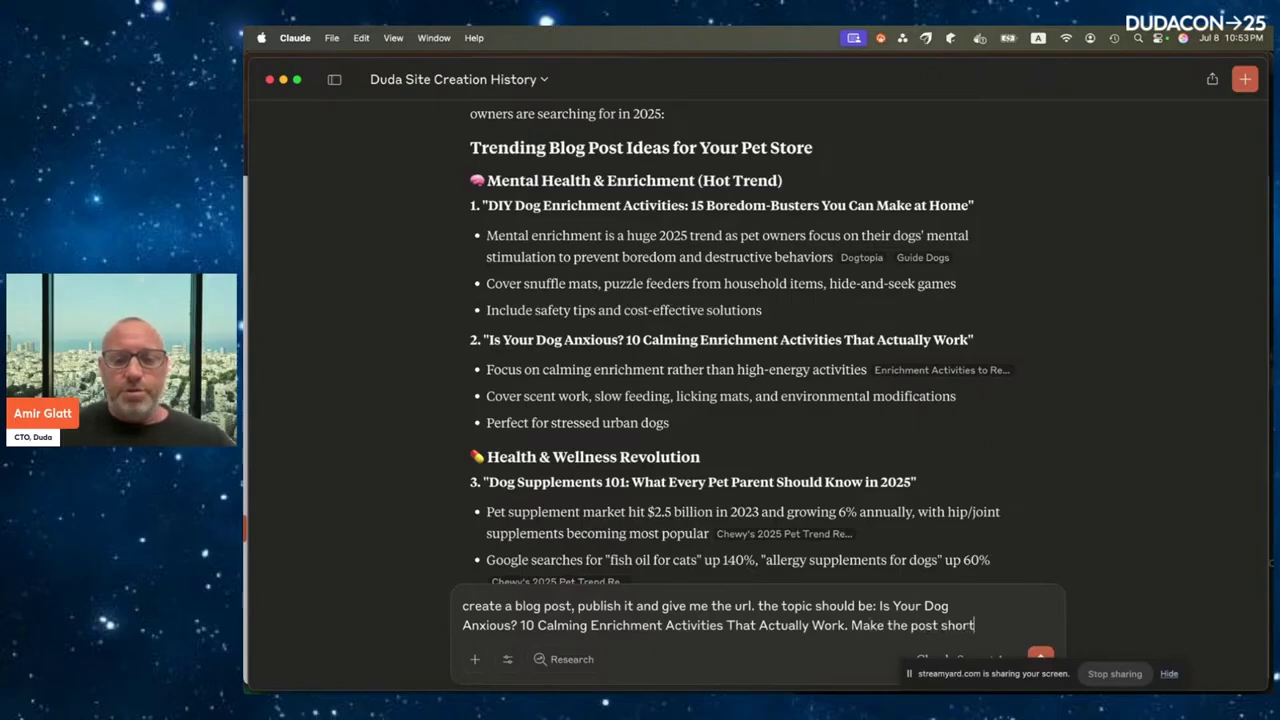
text( but engagin)
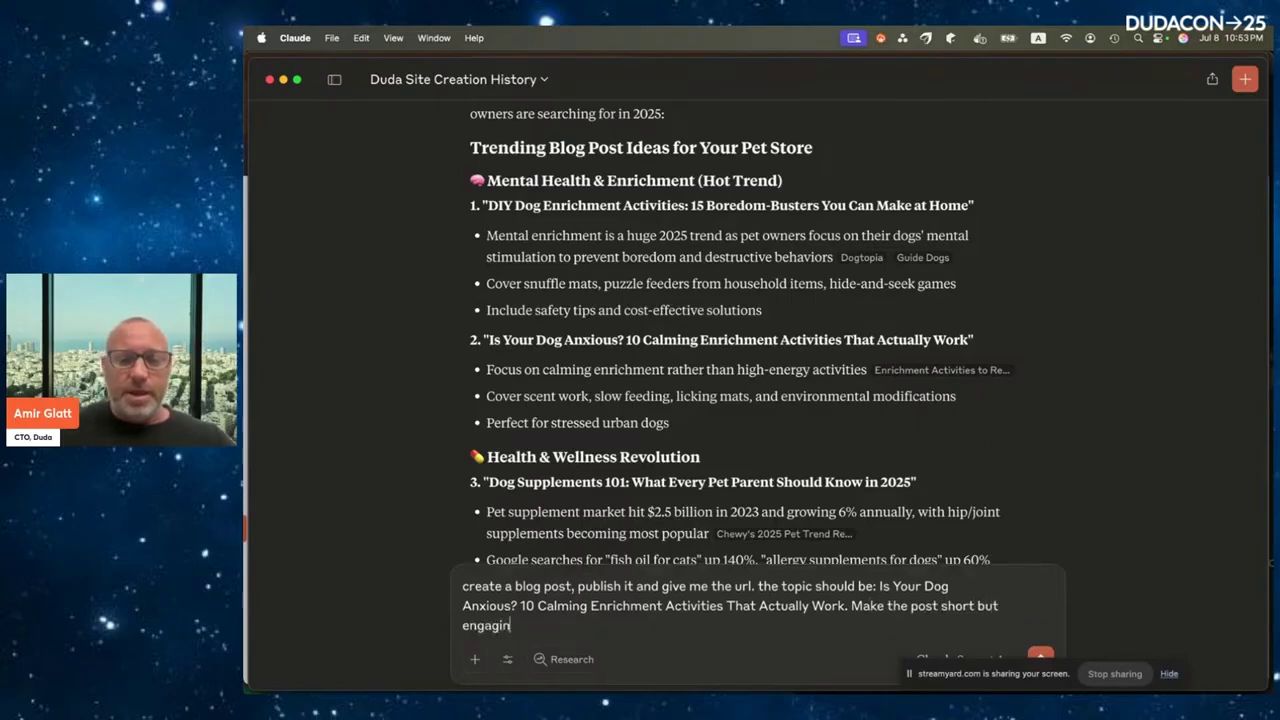
text(g and use f)
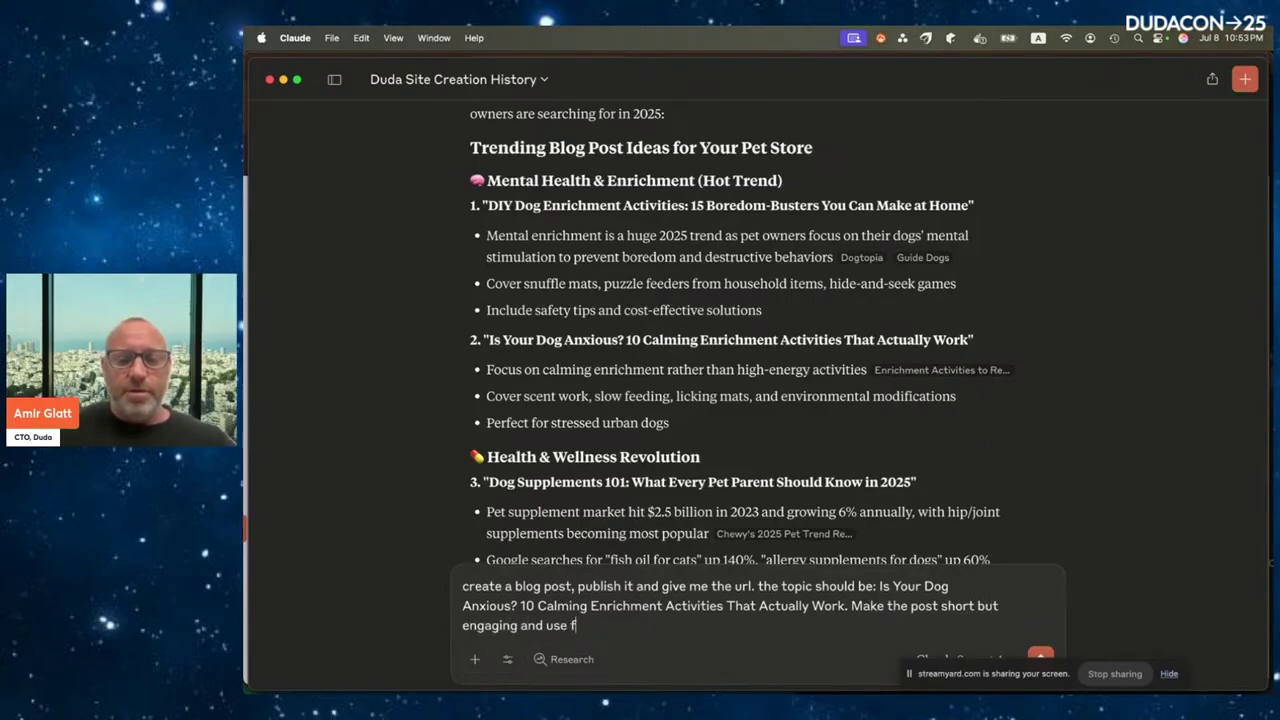
text(ew images in the post)
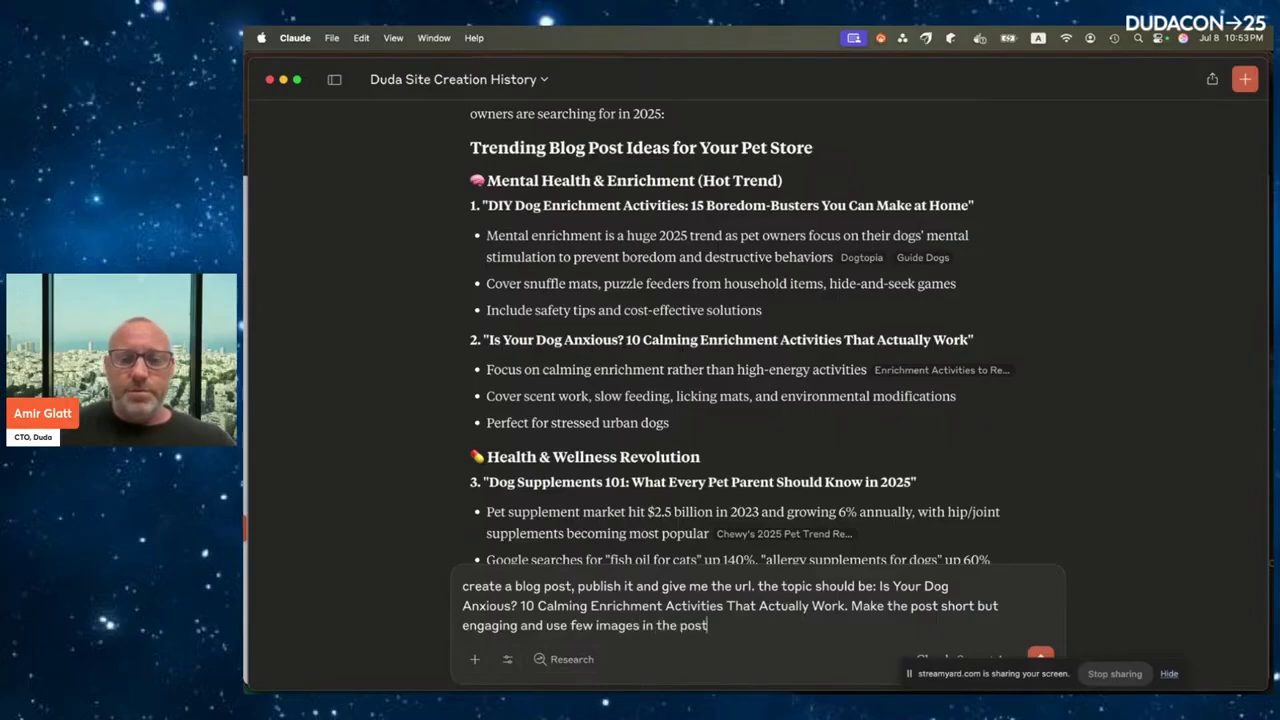
key(Return)
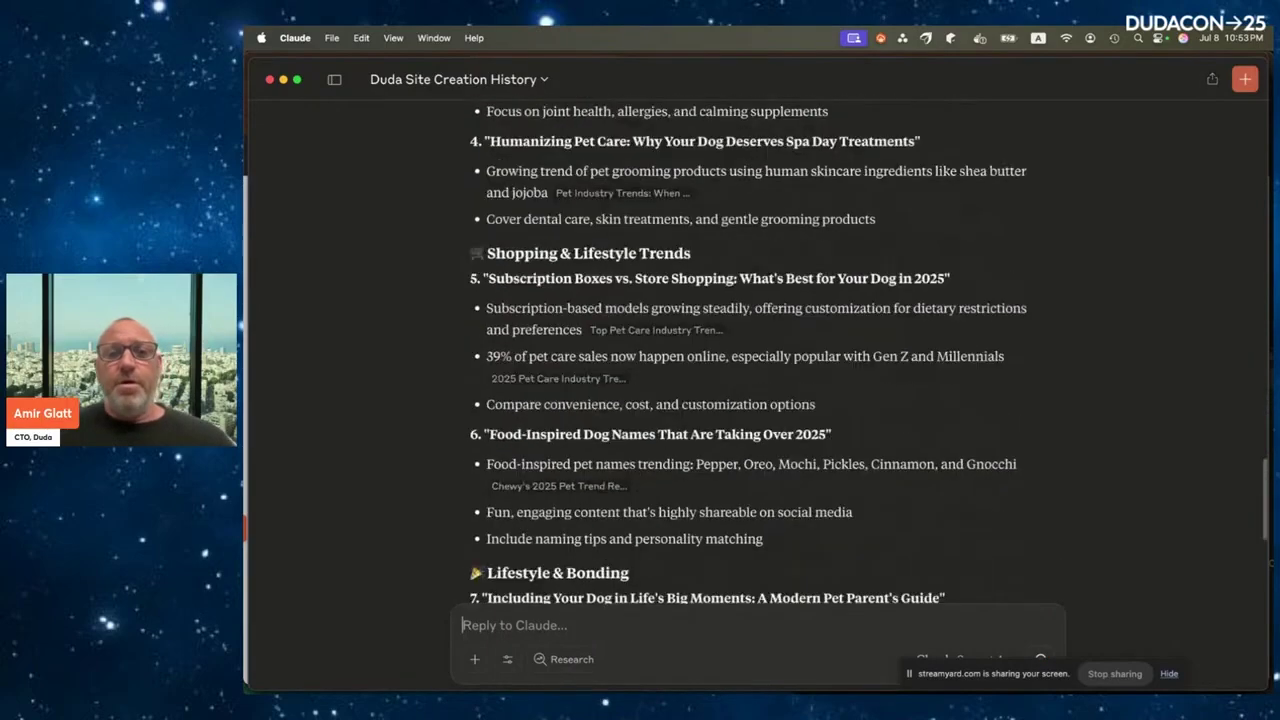
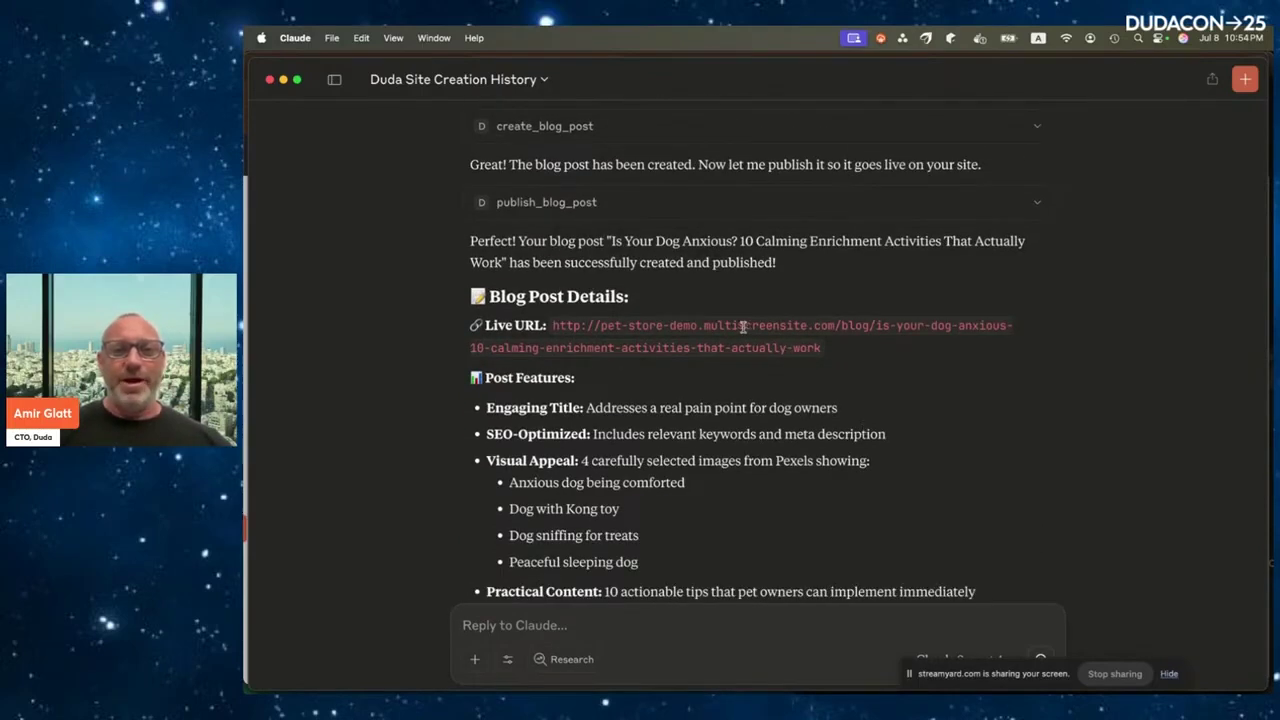
Copy the blog post's live URL from the reply and open it in a new Chrome tab.
drag(552, 326, 815, 345)
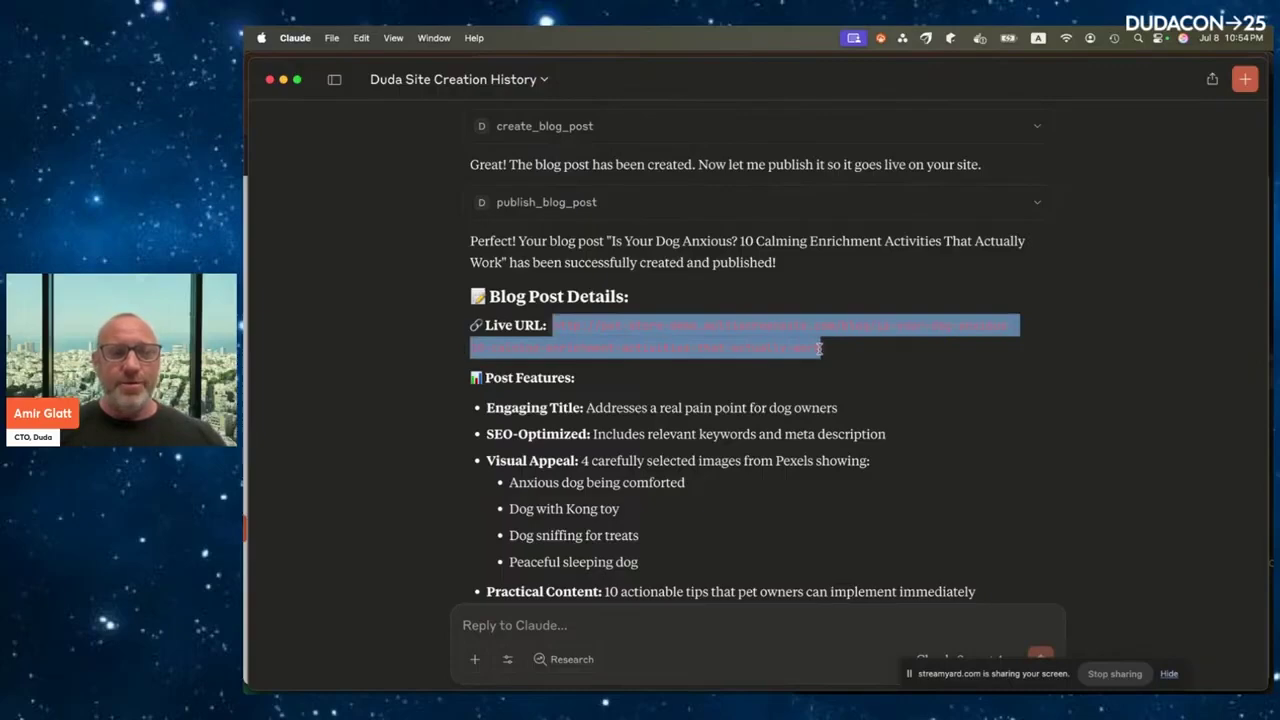
key(super+Tab)
click(1129, 65)
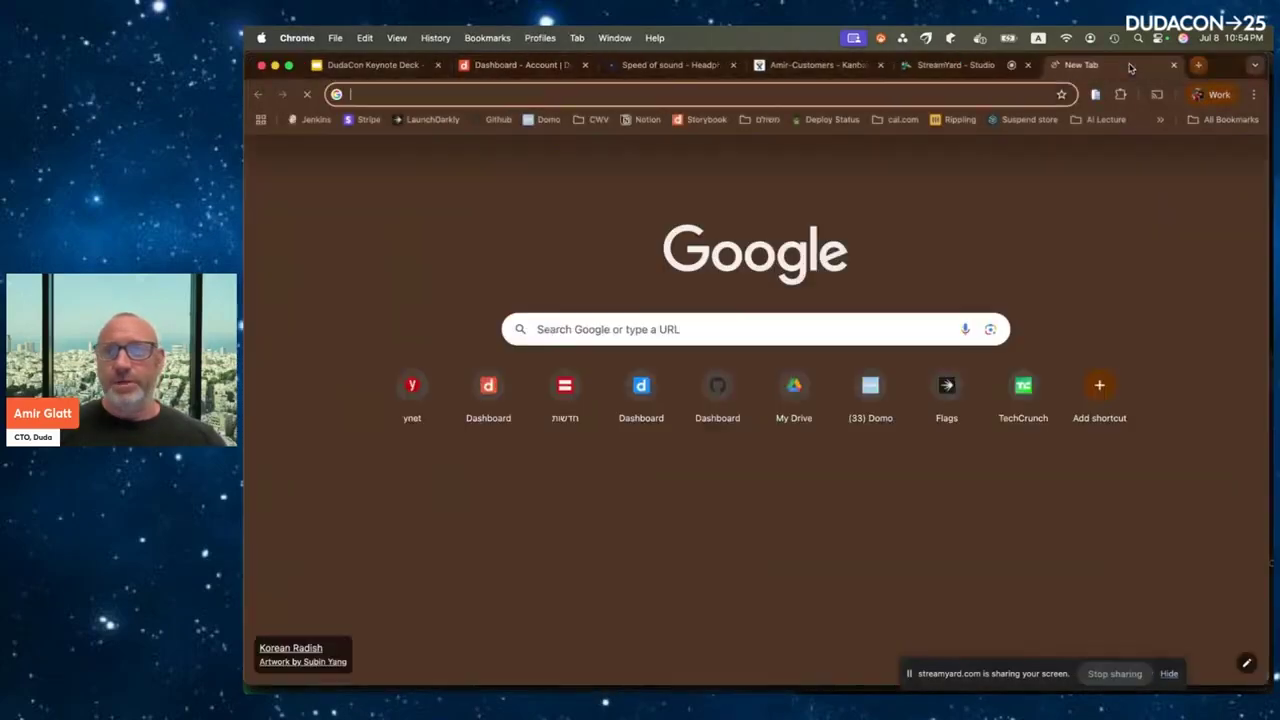
text(https://pet-store-demo.multiscreensite.com/blog/is-your-dog-anxious-10-calming-enrichment-activities-that-actually-work)
key(Return)
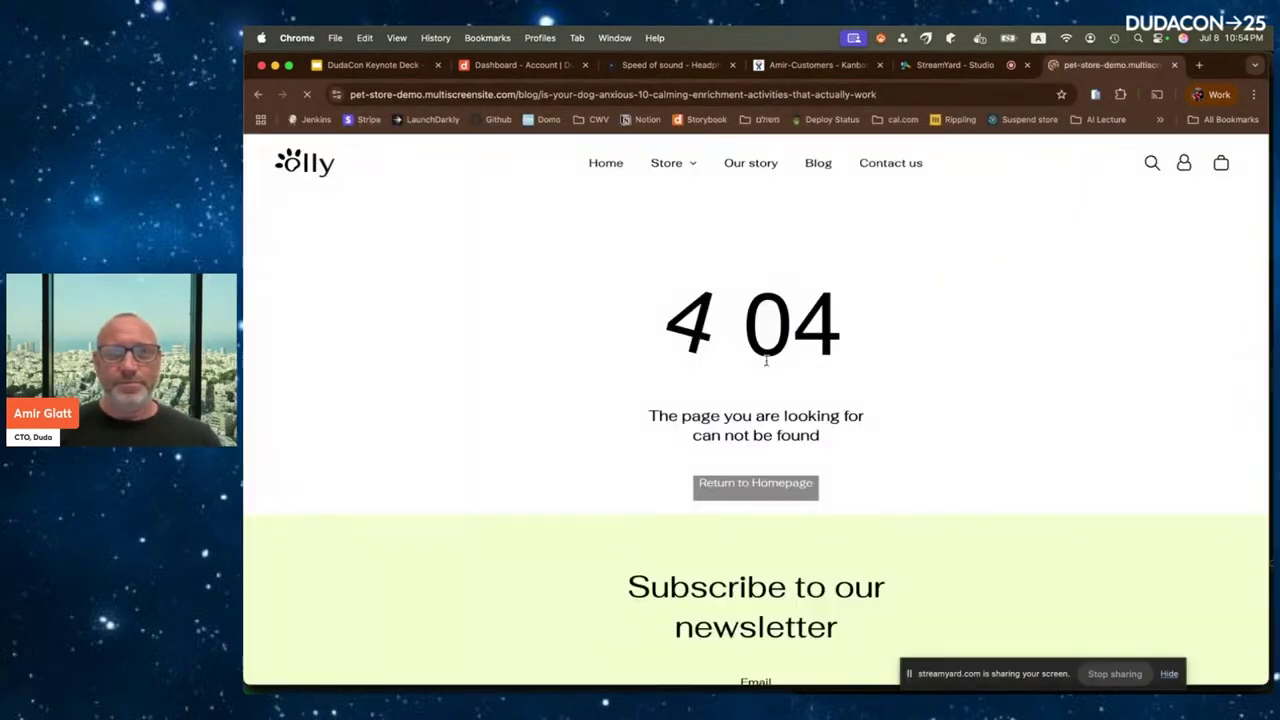
Remove the "/blog" segment from the post's address in Chrome, load the page and look through the published post.
key(super+Tab)
click(677, 398)
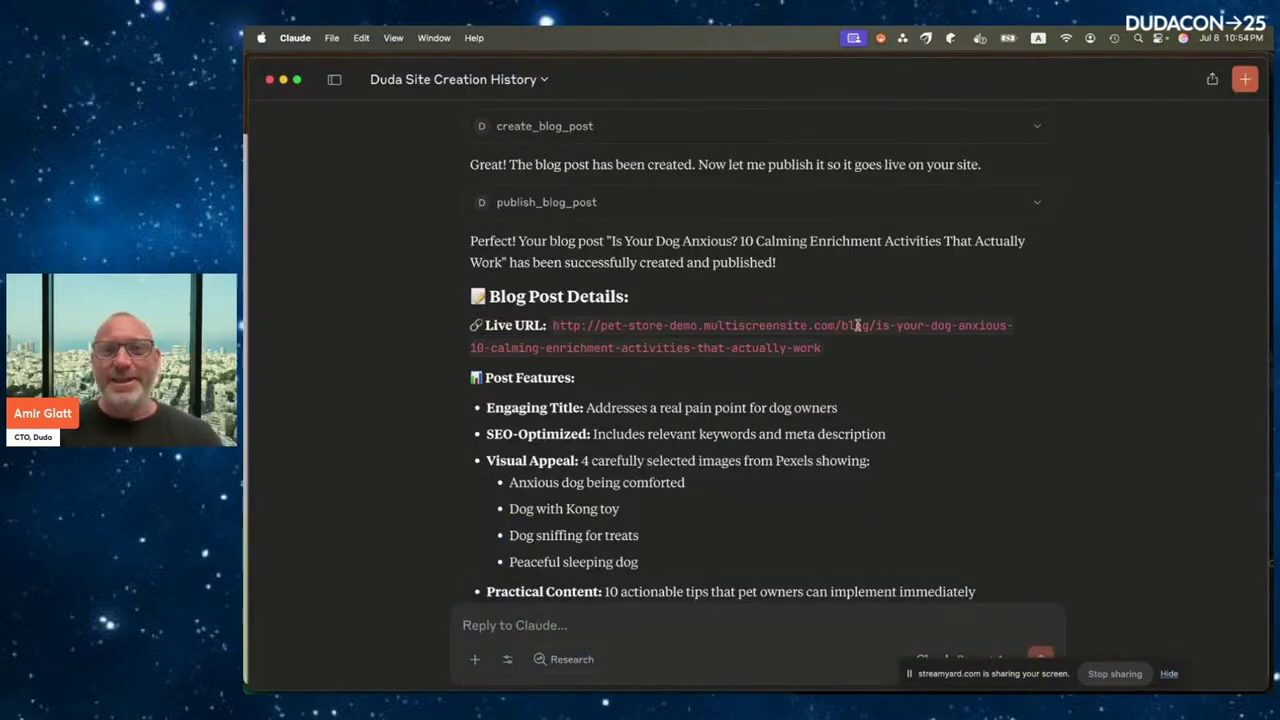
key(super+Tab)
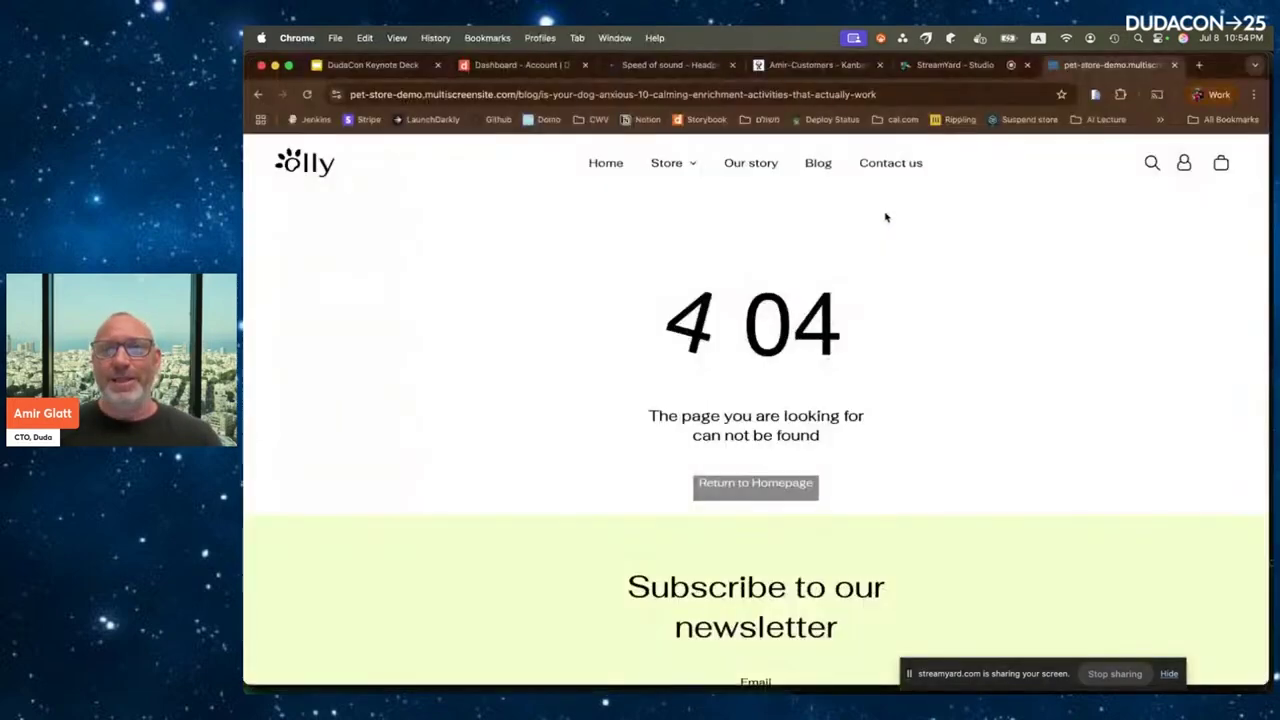
double_click(526, 94)
key(BackSpace)
key(BackSpace)
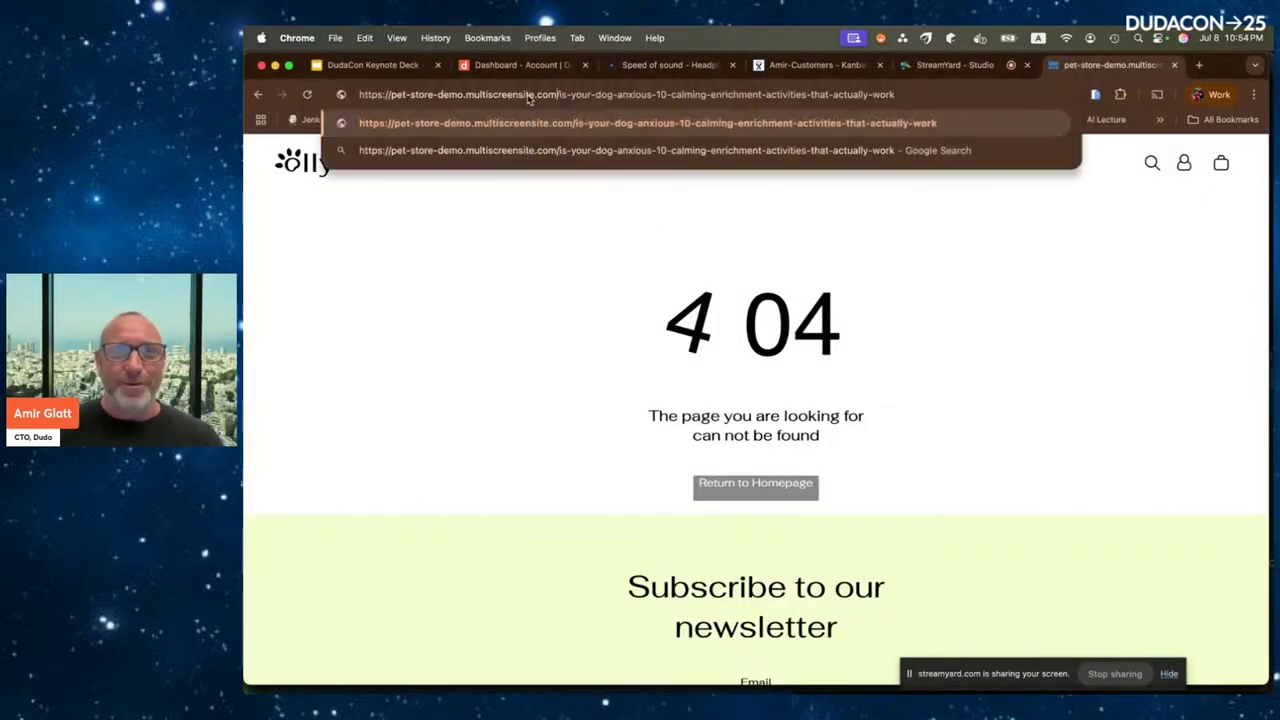
key(Return)
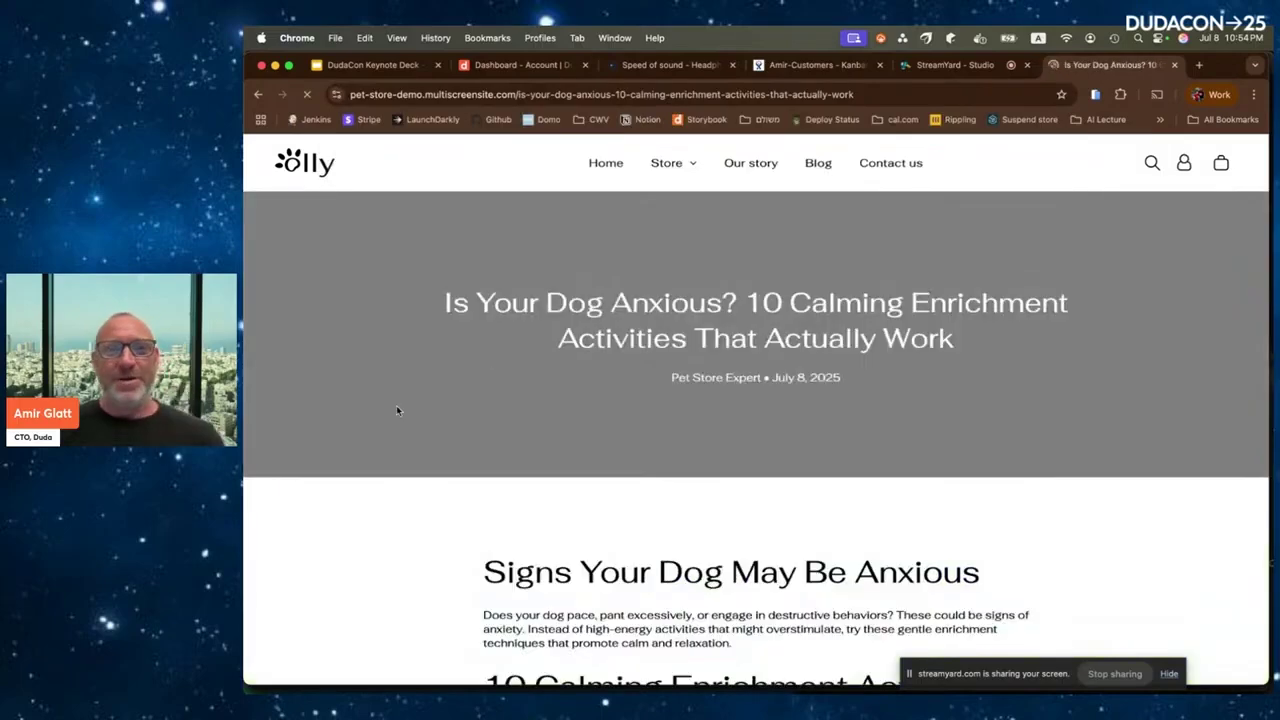
scroll(397, 410, down, 3)
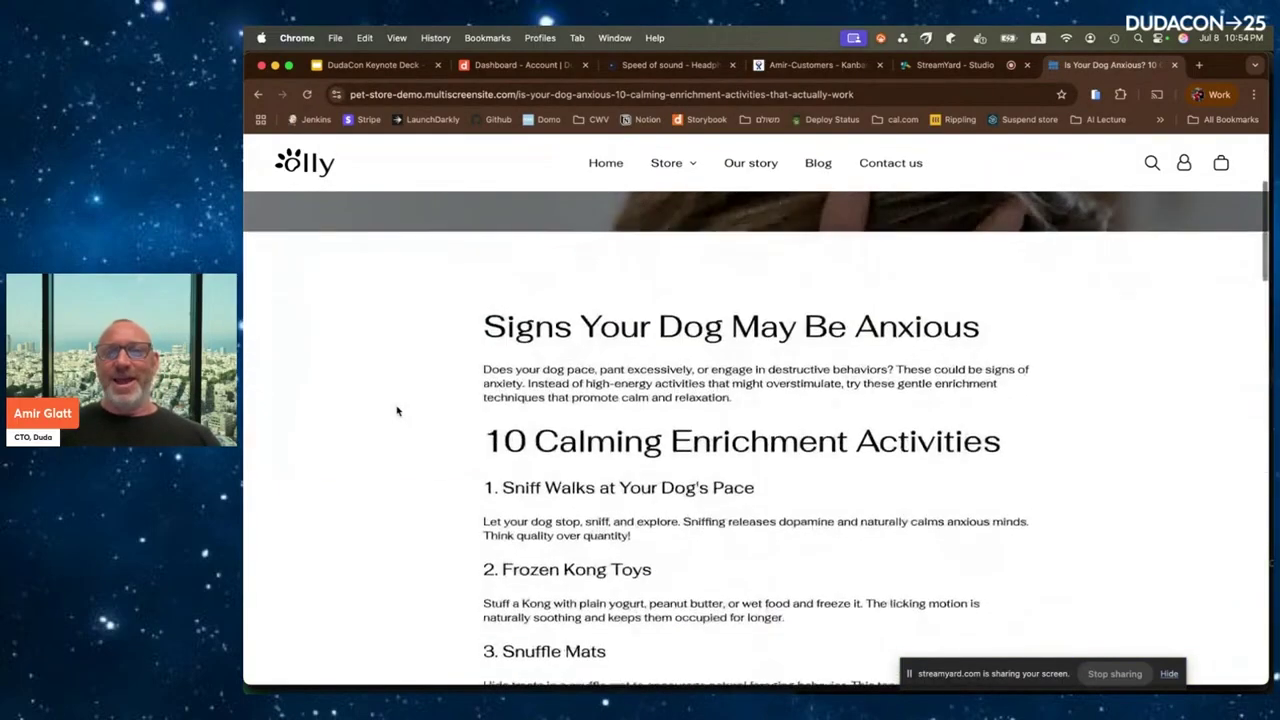
scroll(397, 410, down, 10)
scroll(397, 410, down, 6)
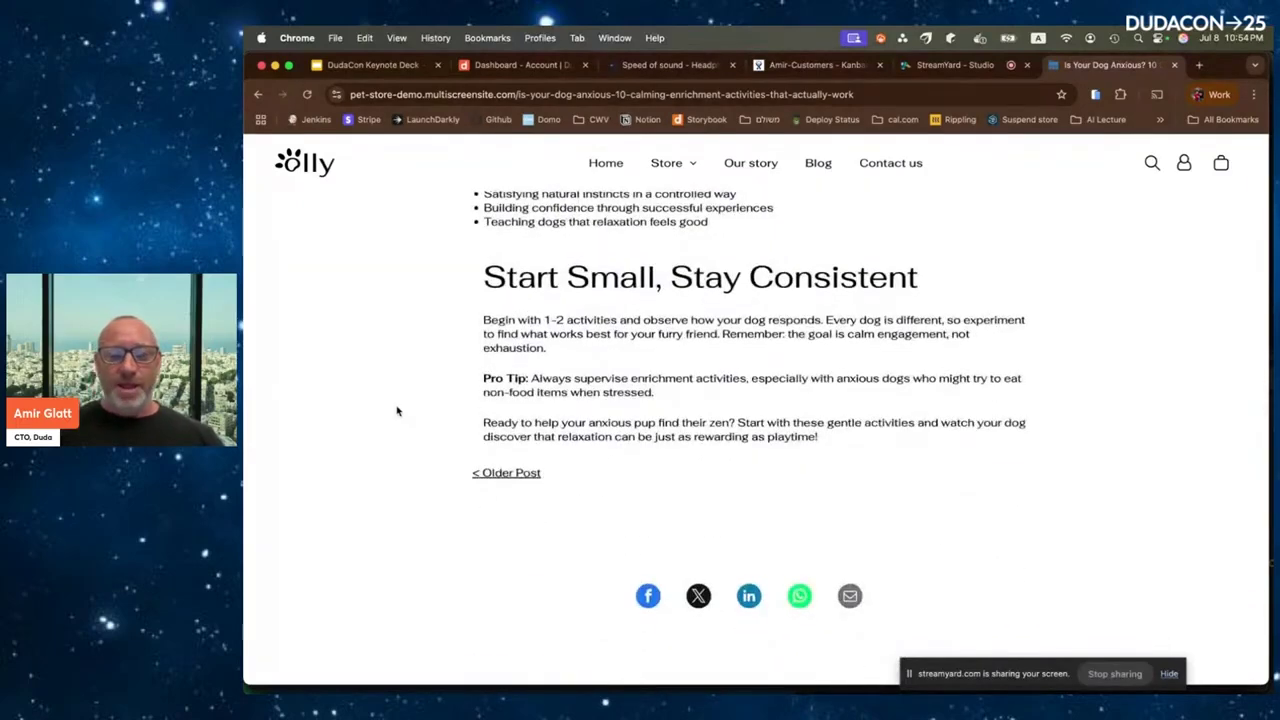
Switch back to Claude and ask it to show the products of my site.
key(super+Tab)
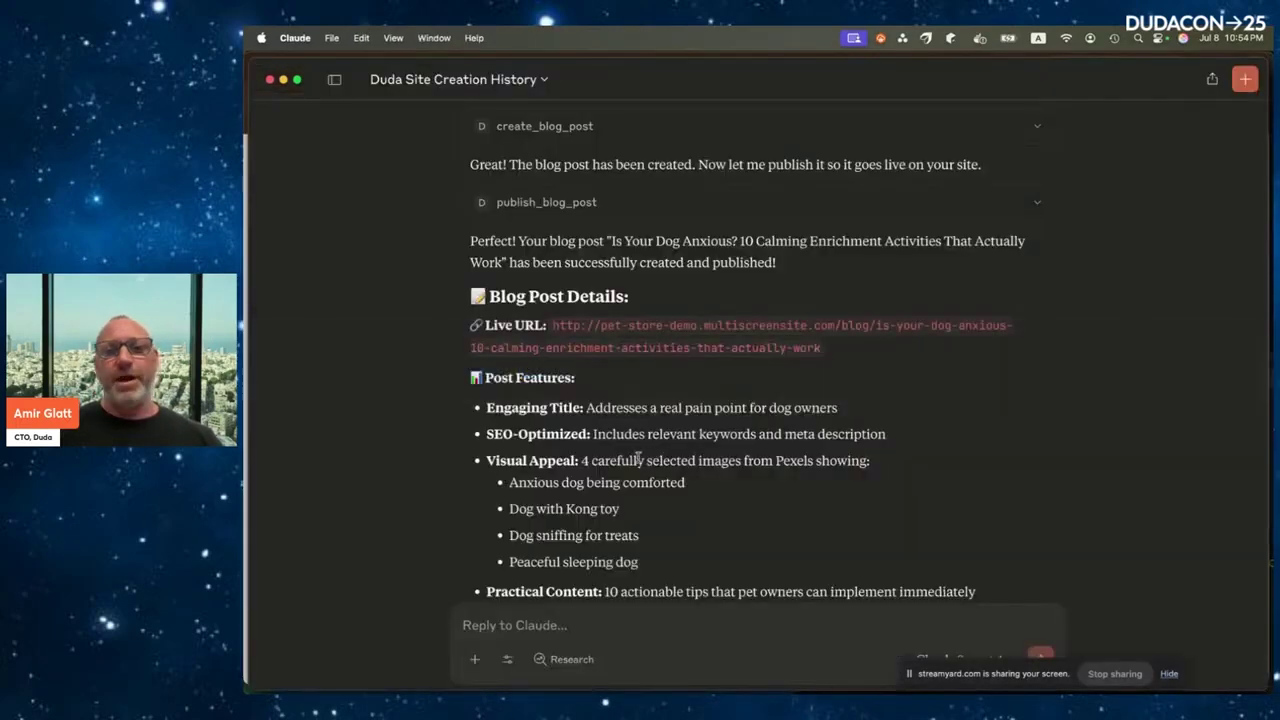
scroll(650, 520, down, 5)
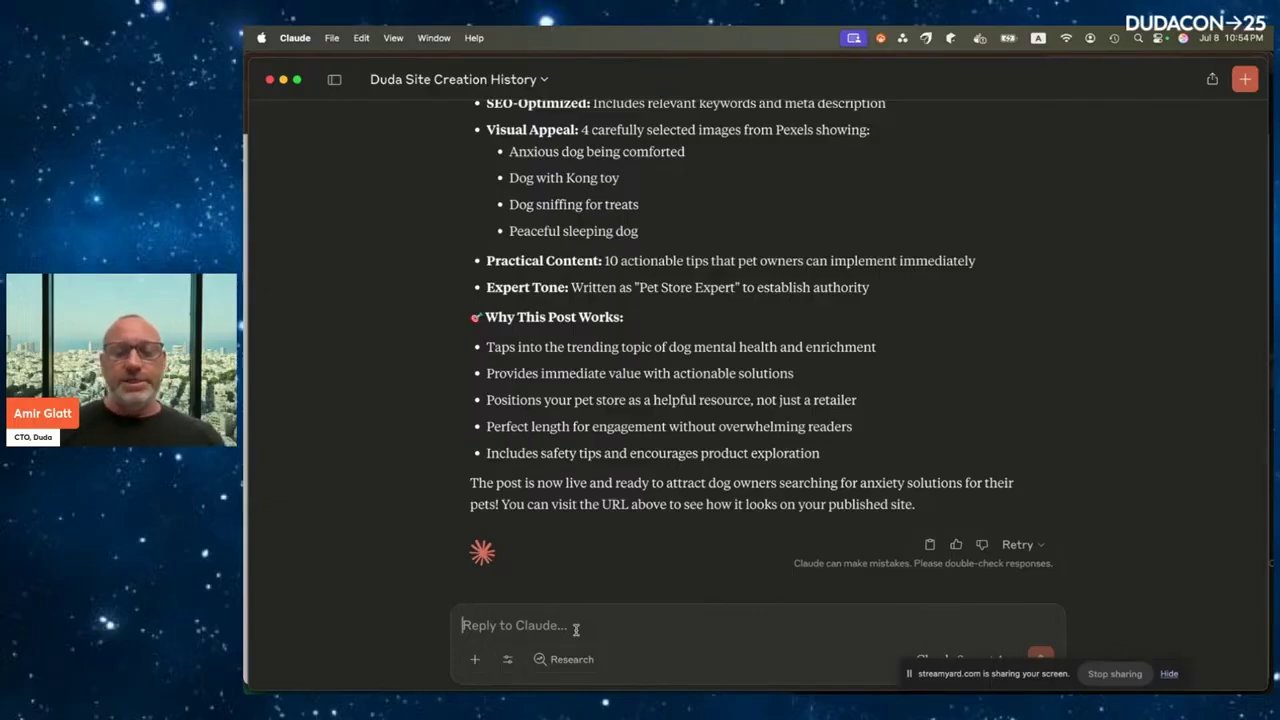
text(show me the pro)
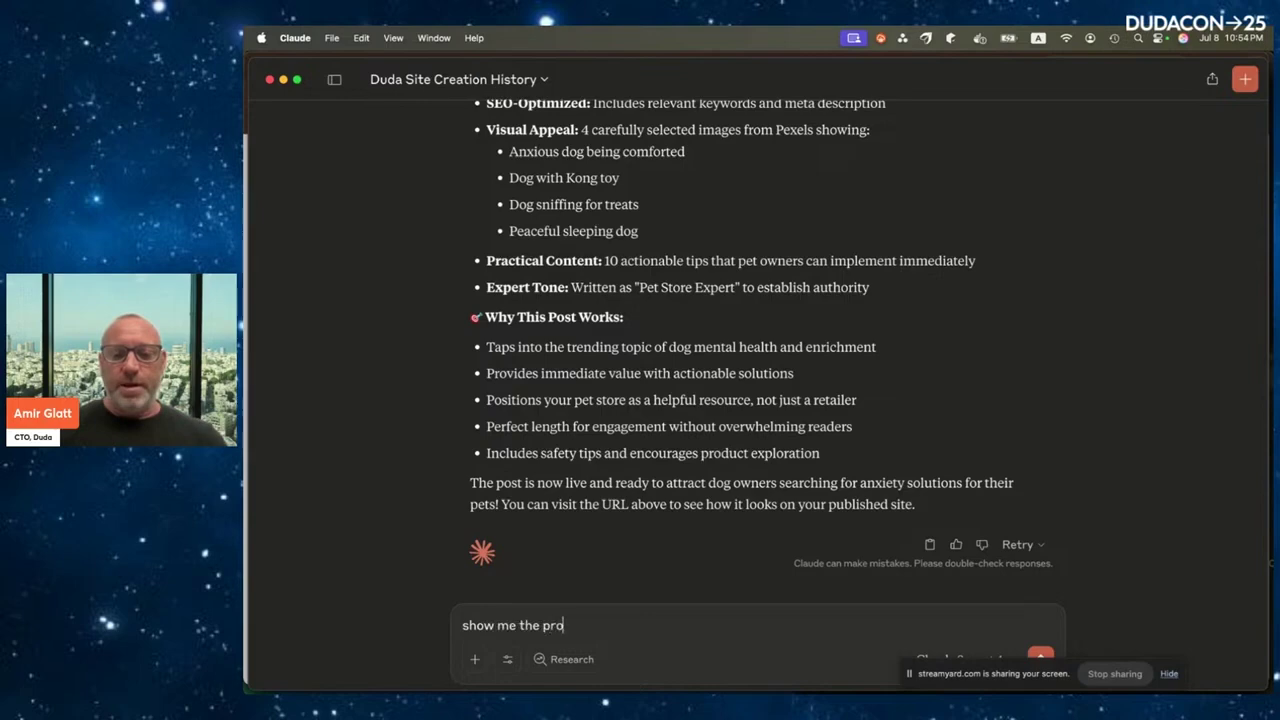
text(ducts of my site)
key(Return)
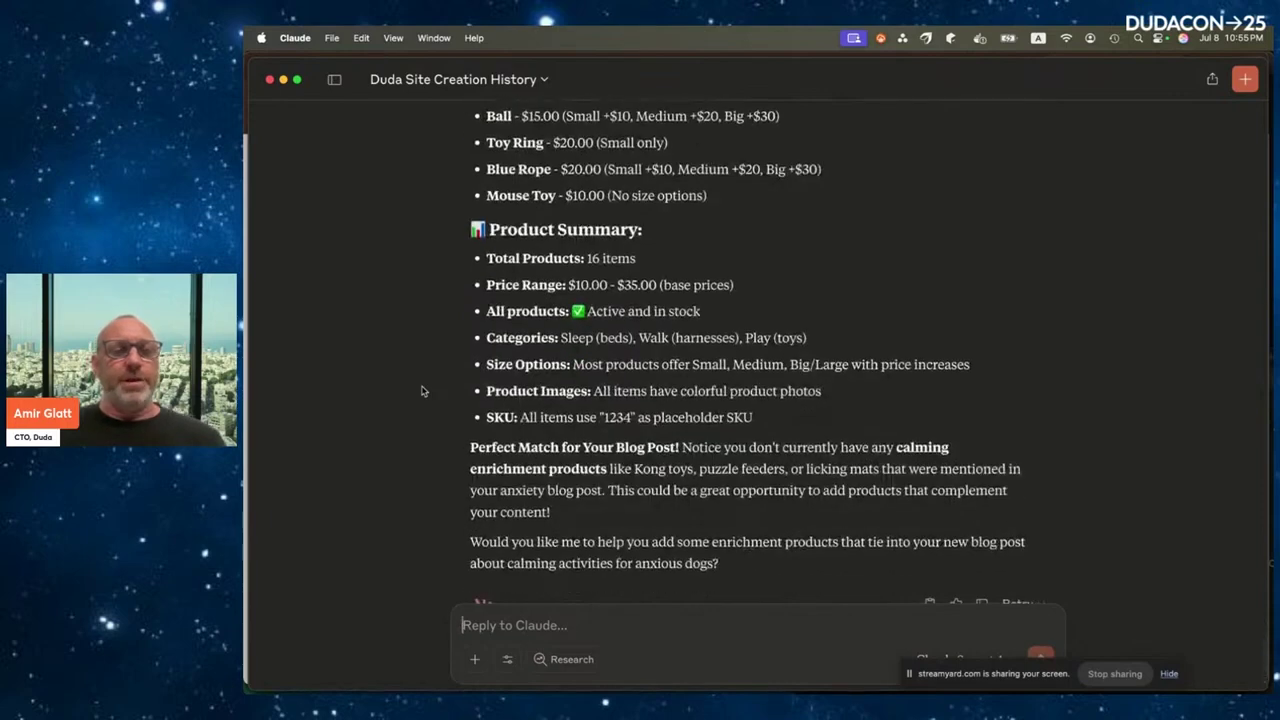
Ask for the Play category products to be put on sale with a 25% discount.
scroll(421, 391, up, 1)
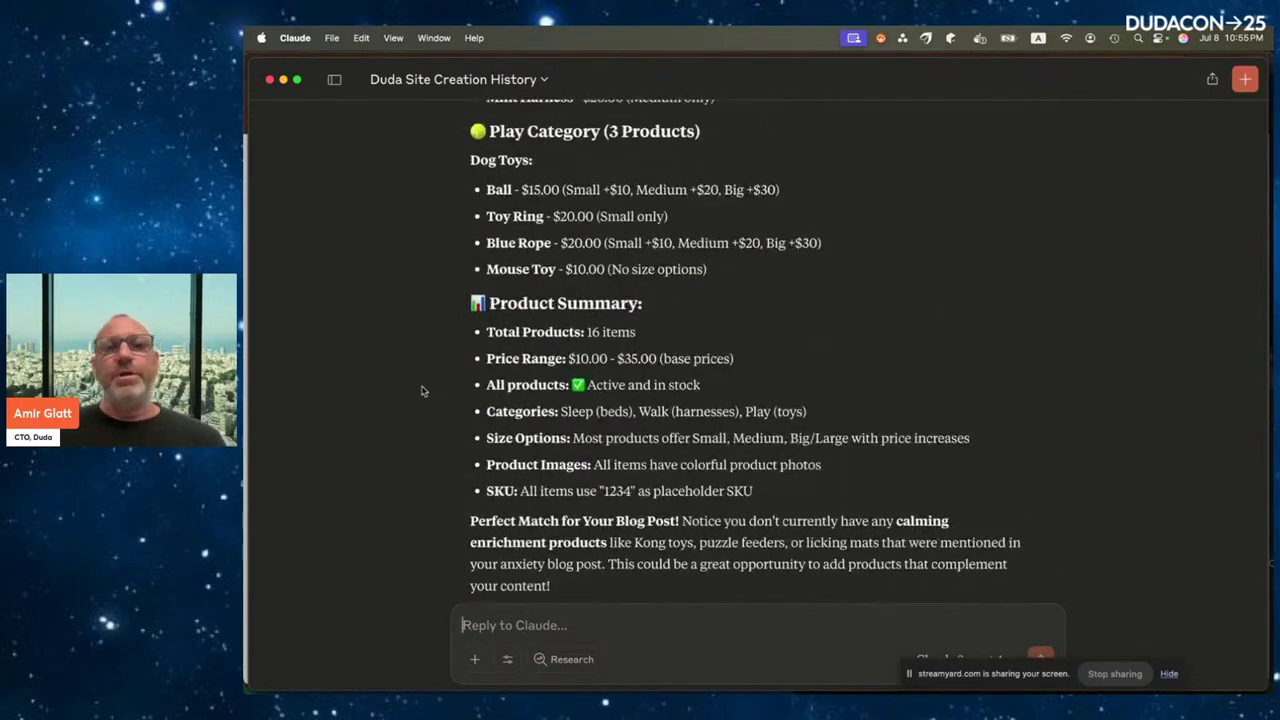
scroll(392, 331, down, 3)
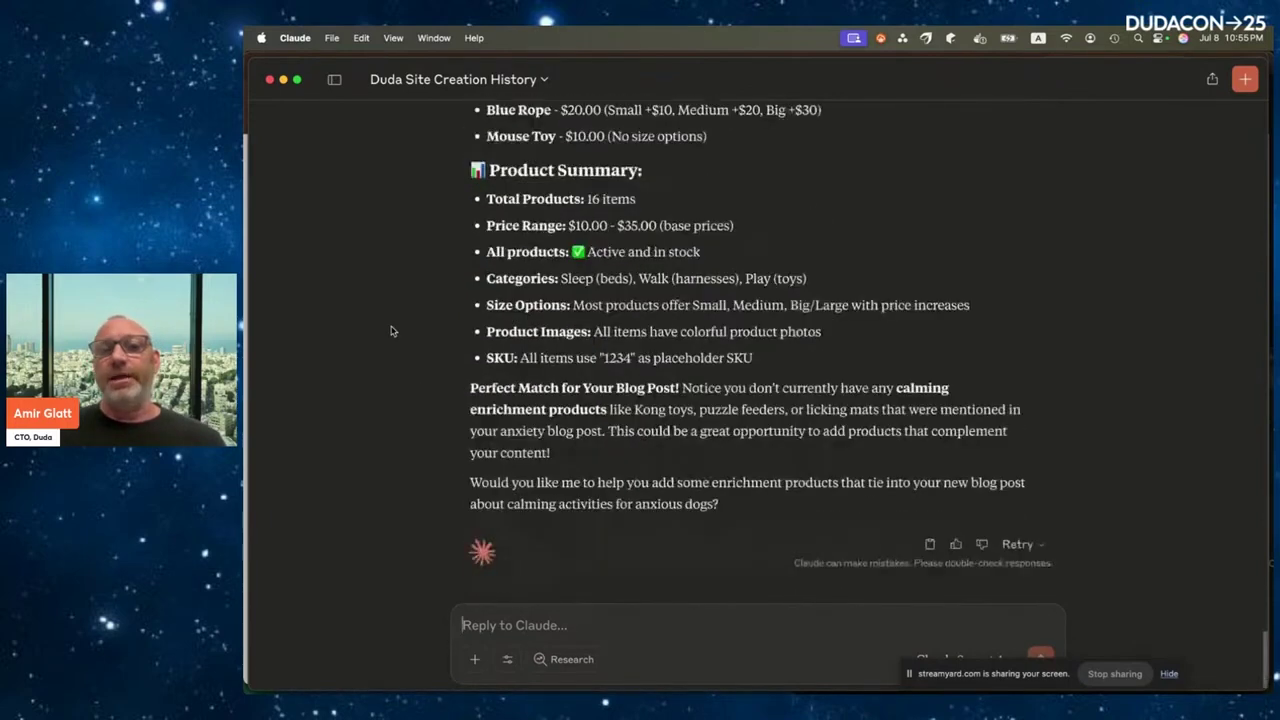
text(can you put th)
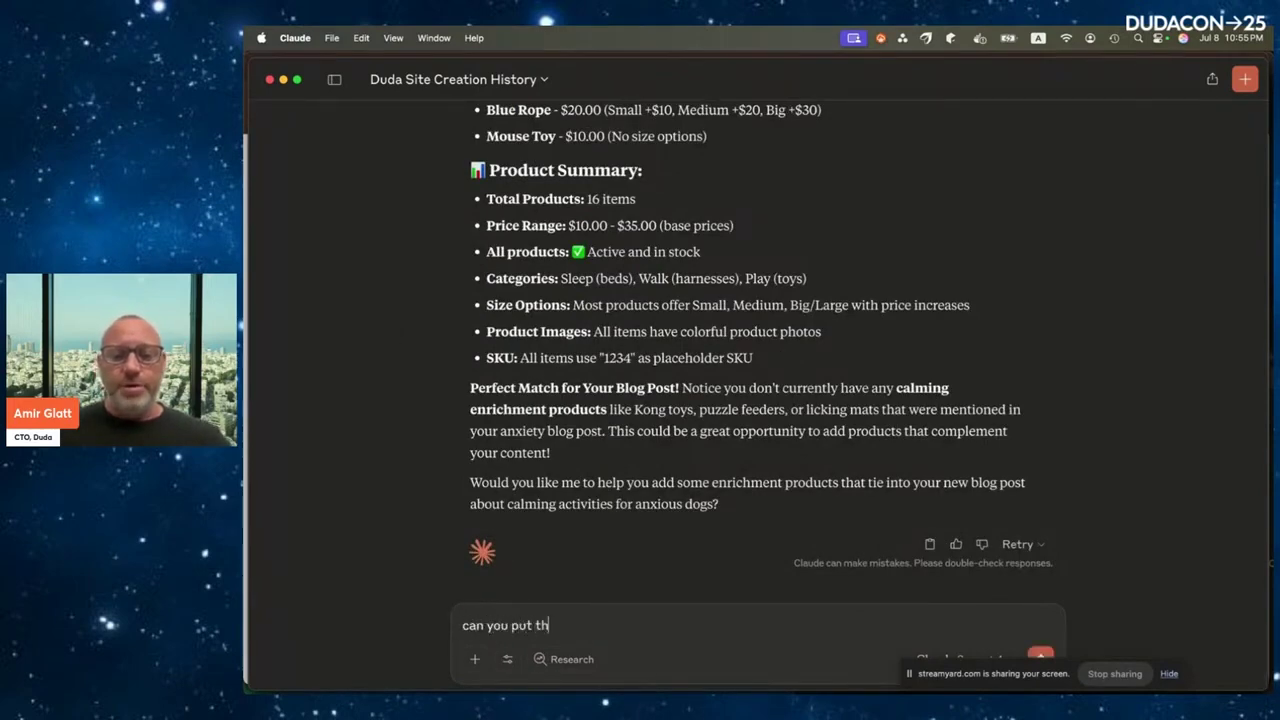
text(e play category products)
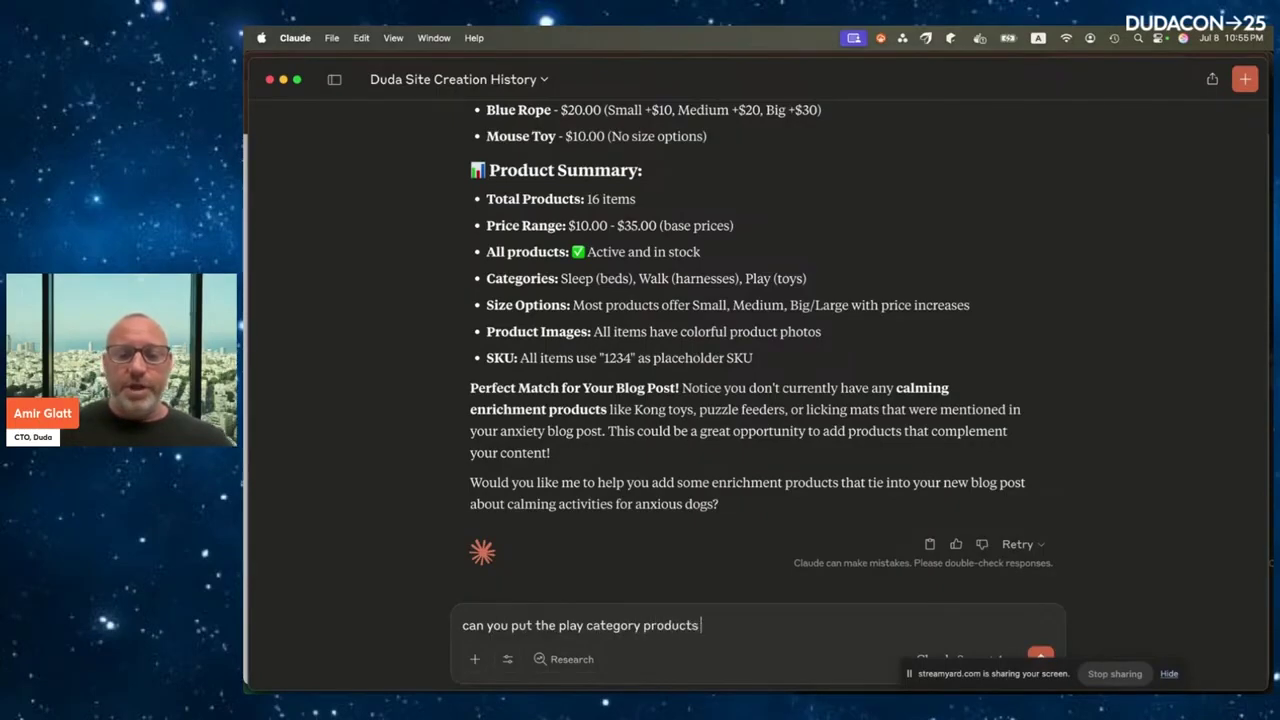
text( on sale? give them 25% discount)
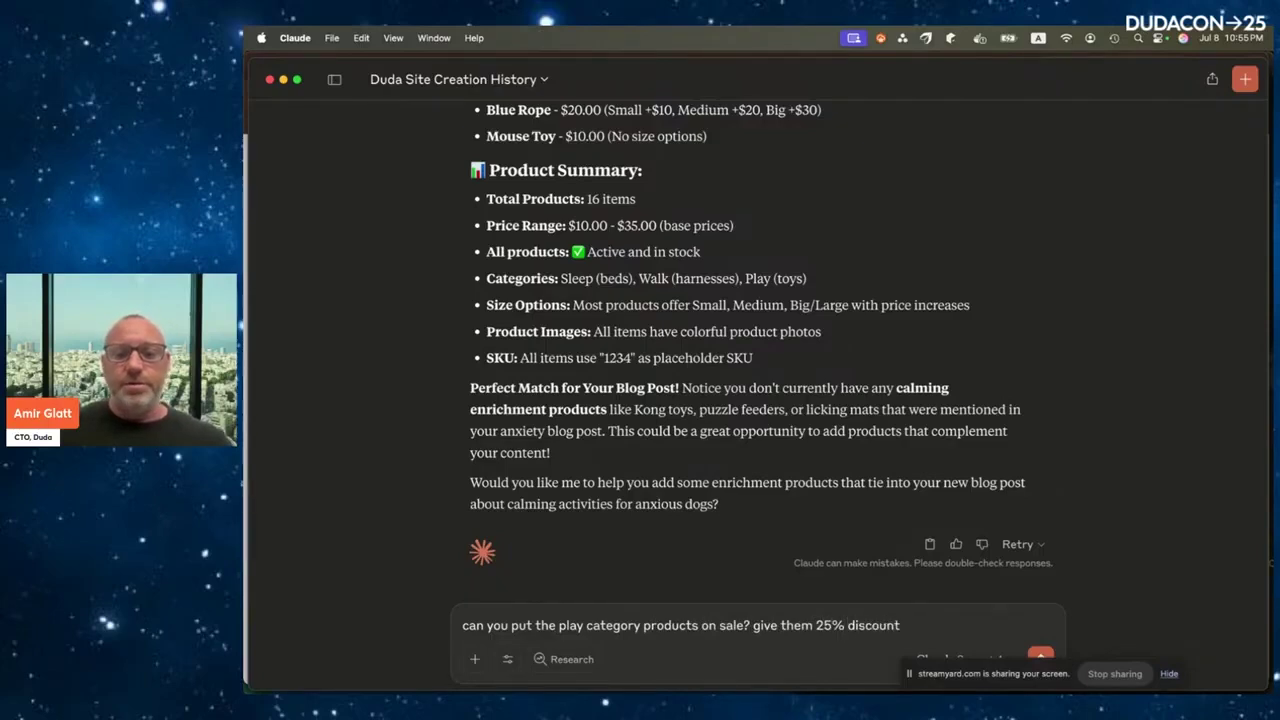
key(Return)
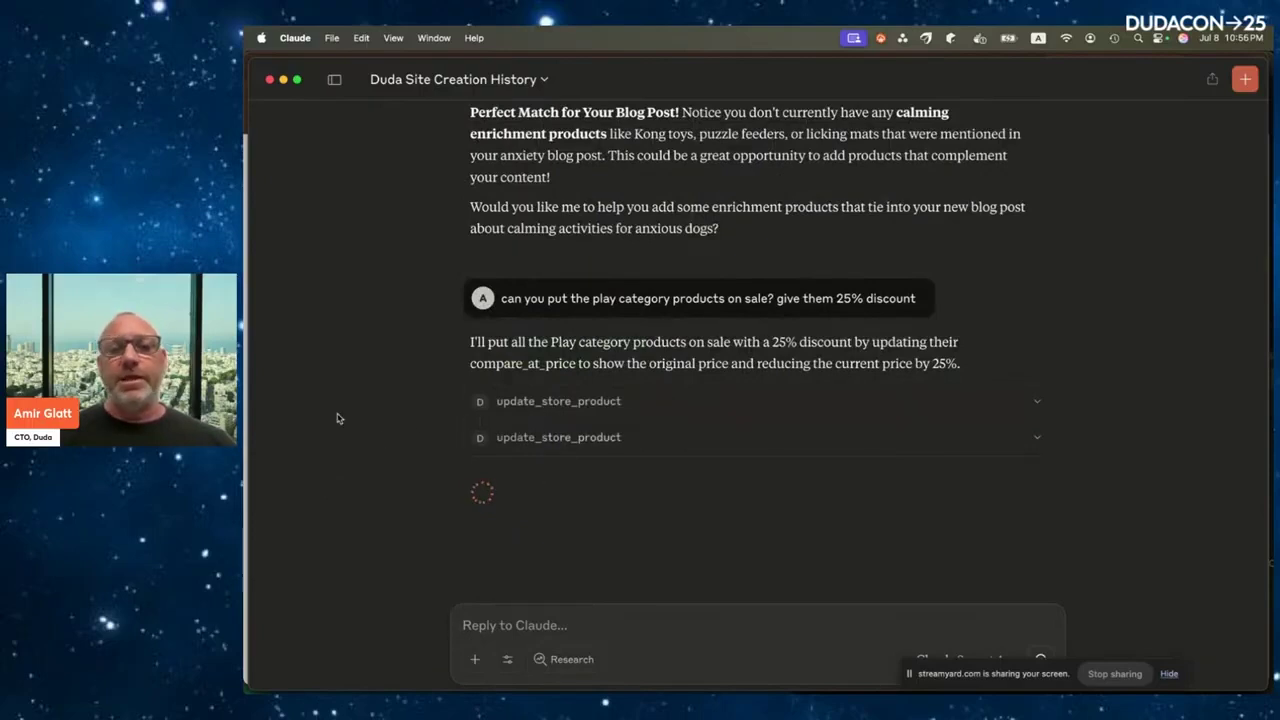
Read through the sale summary, switch to Chrome and check the prices in the live store's Play category.
scroll(337, 418, down, 3)
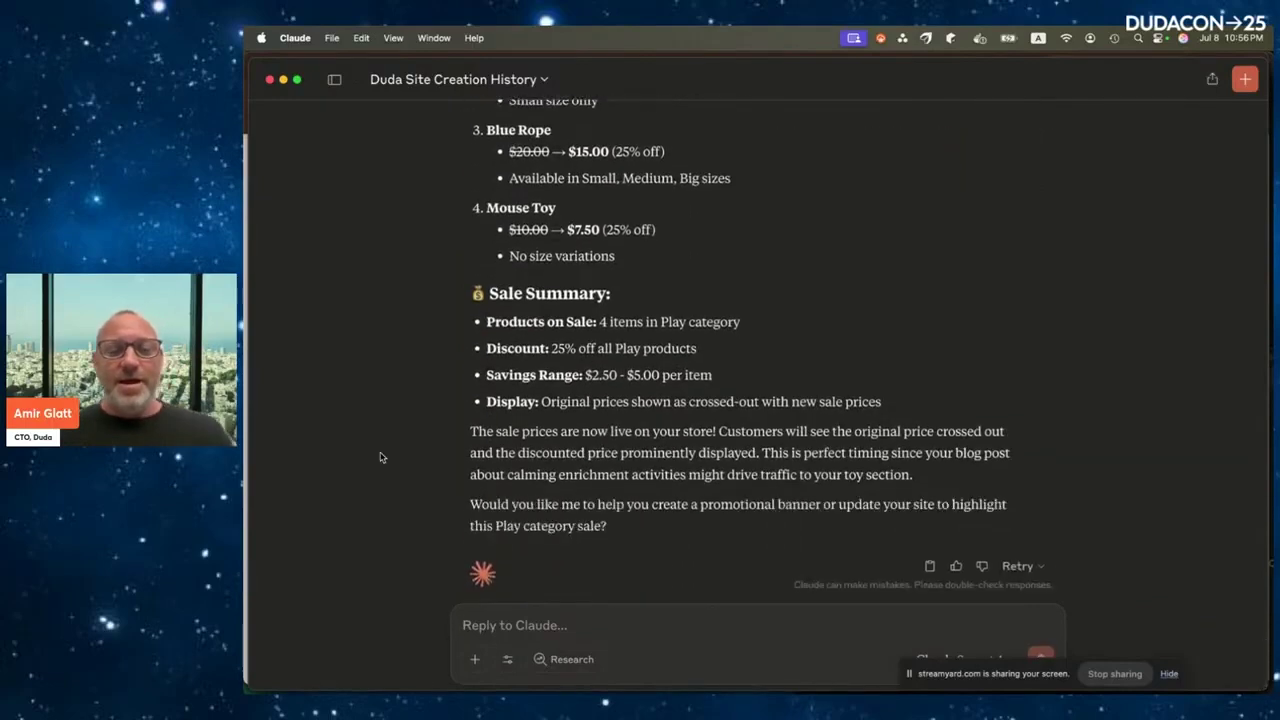
key(super+Tab)
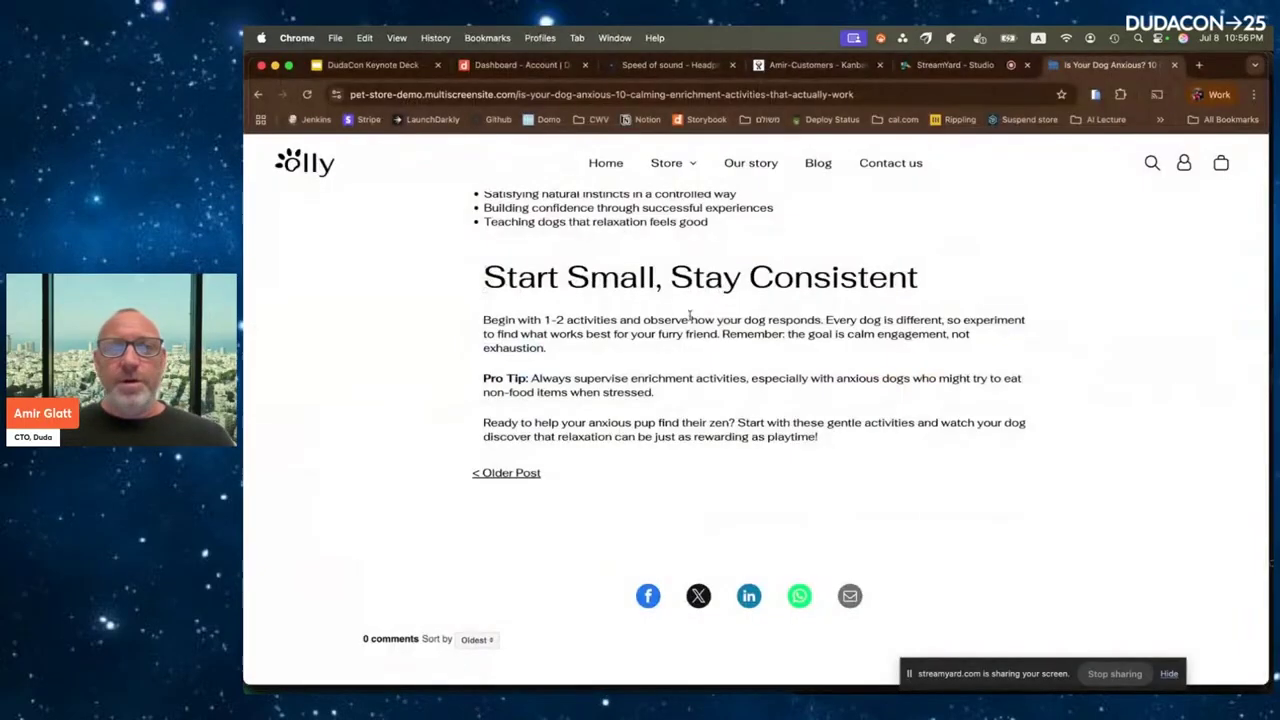
mouse_move(666, 163)
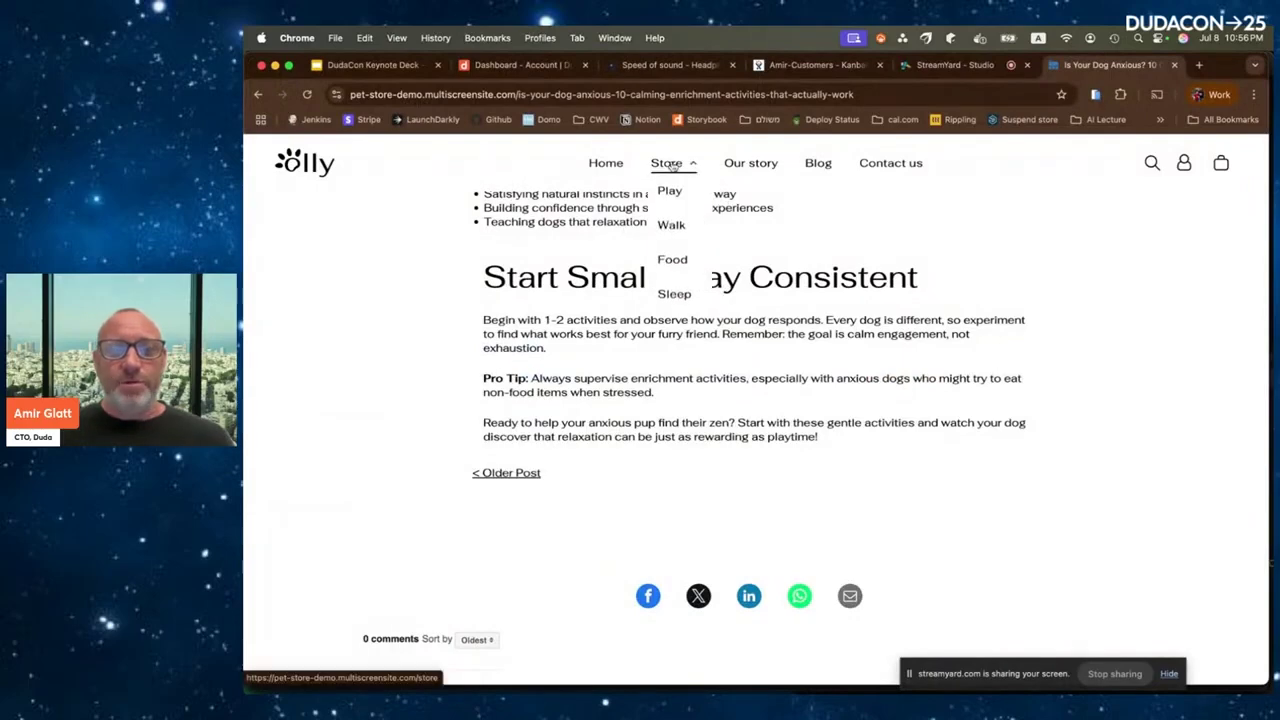
click(670, 192)
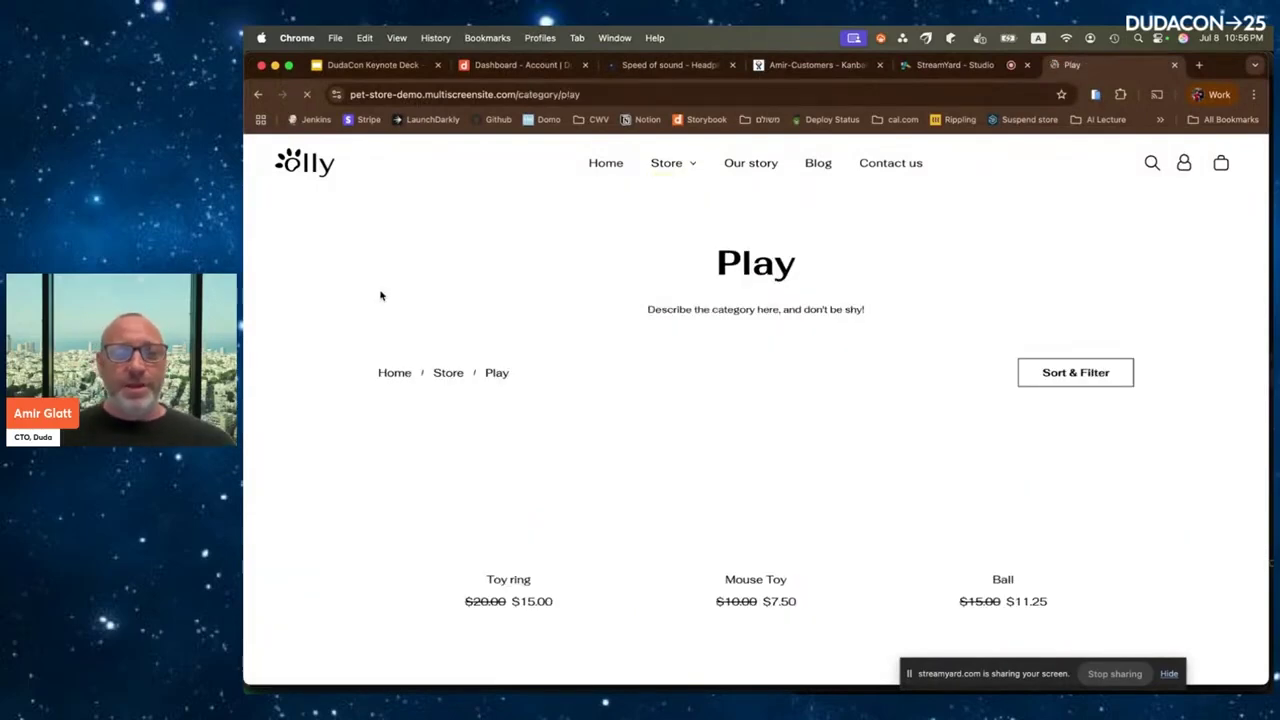
scroll(357, 434, down, 3)
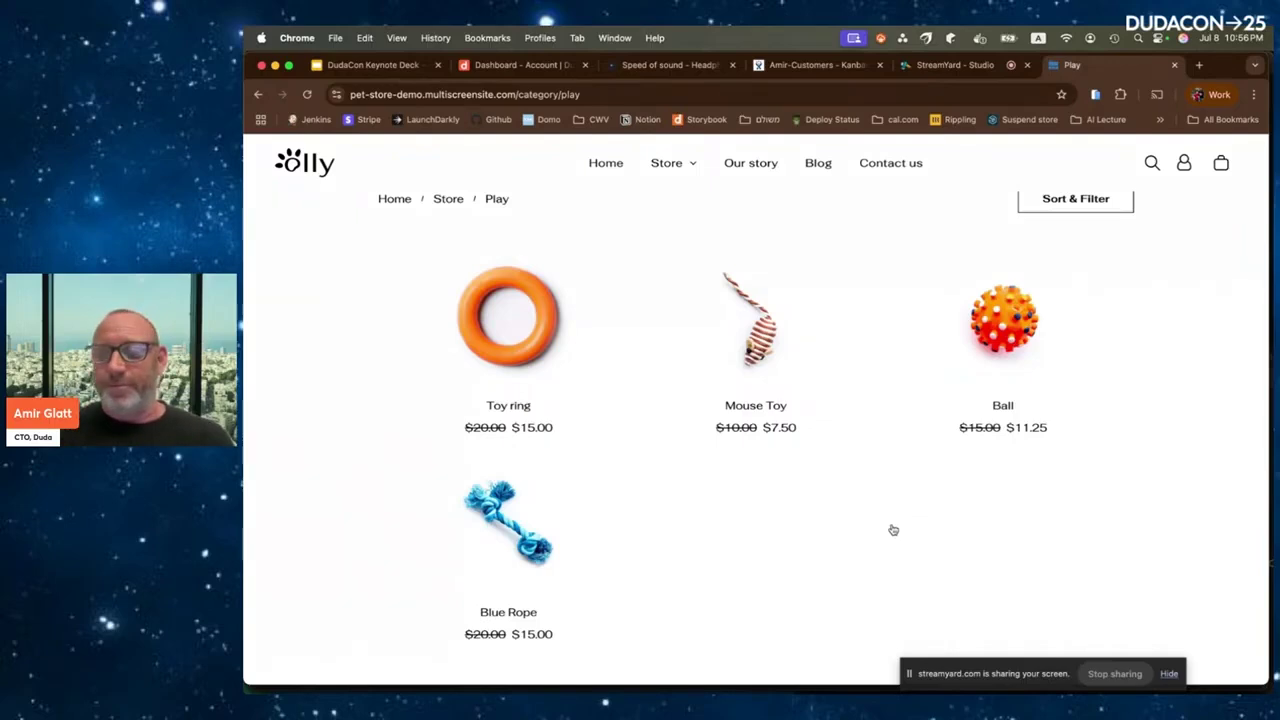
Switch back to Claude and start a new chat, leaving the sidebar collapsed.
key(super+Tab)
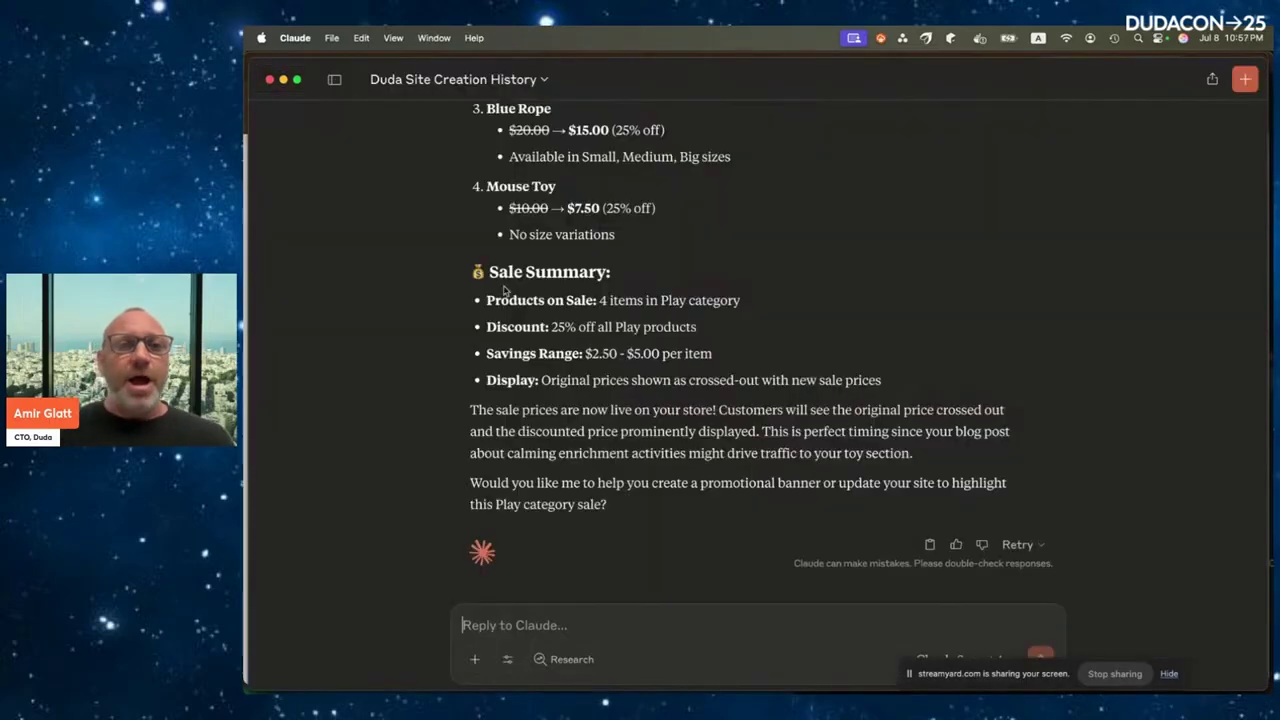
mouse_move(333, 84)
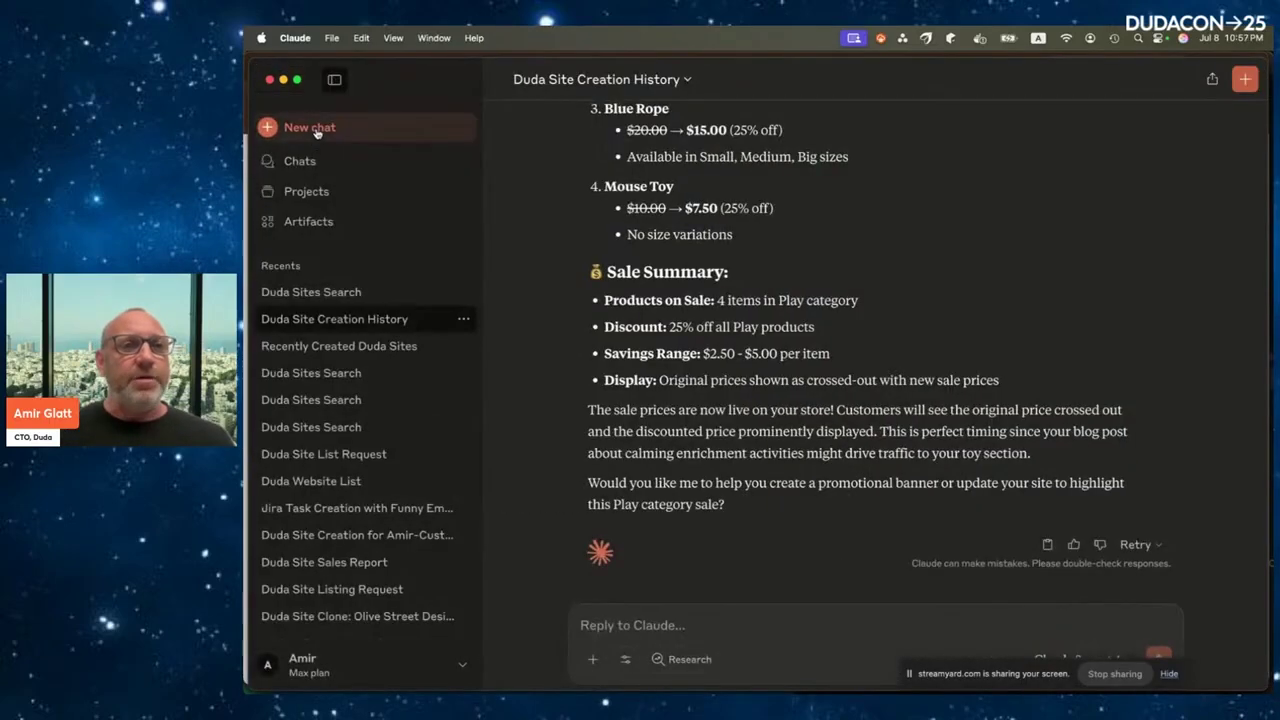
click(281, 126)
click(335, 81)
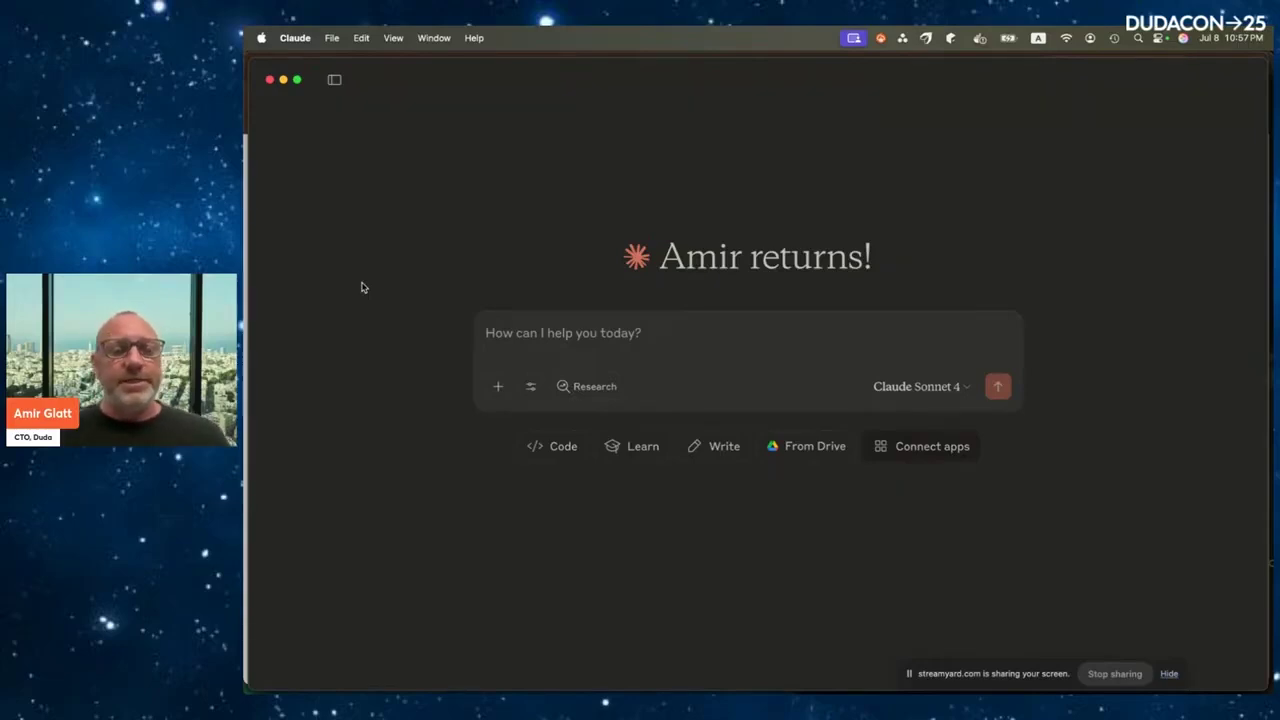
Switch to Chrome and look through the Speed of Sound home page and its product categories.
key(super+Tab)
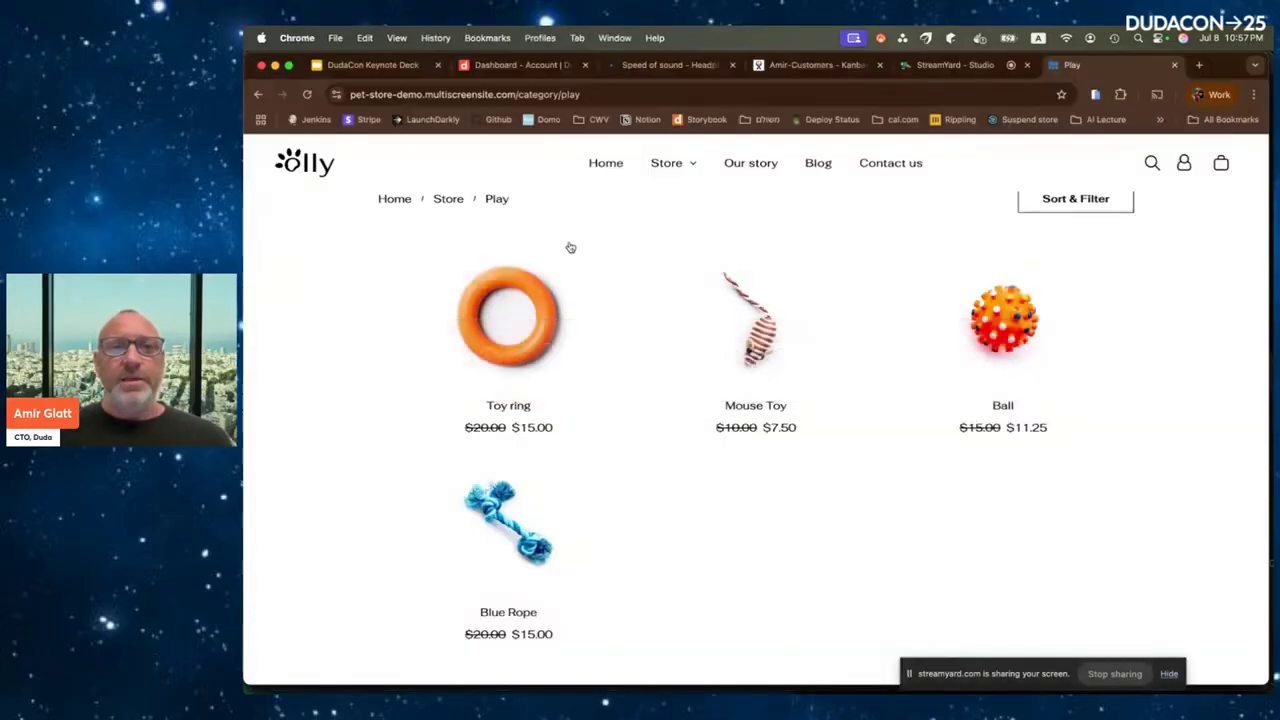
click(648, 65)
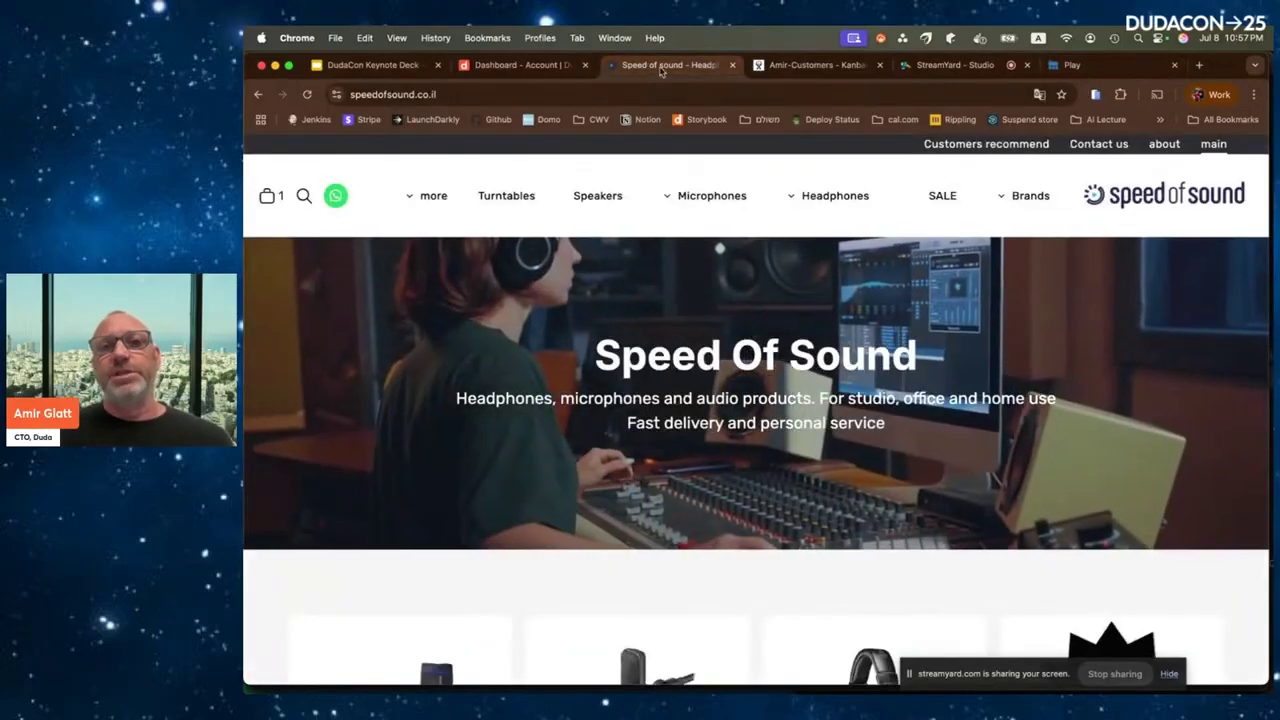
scroll(342, 519, down, 3)
scroll(342, 519, down, 5)
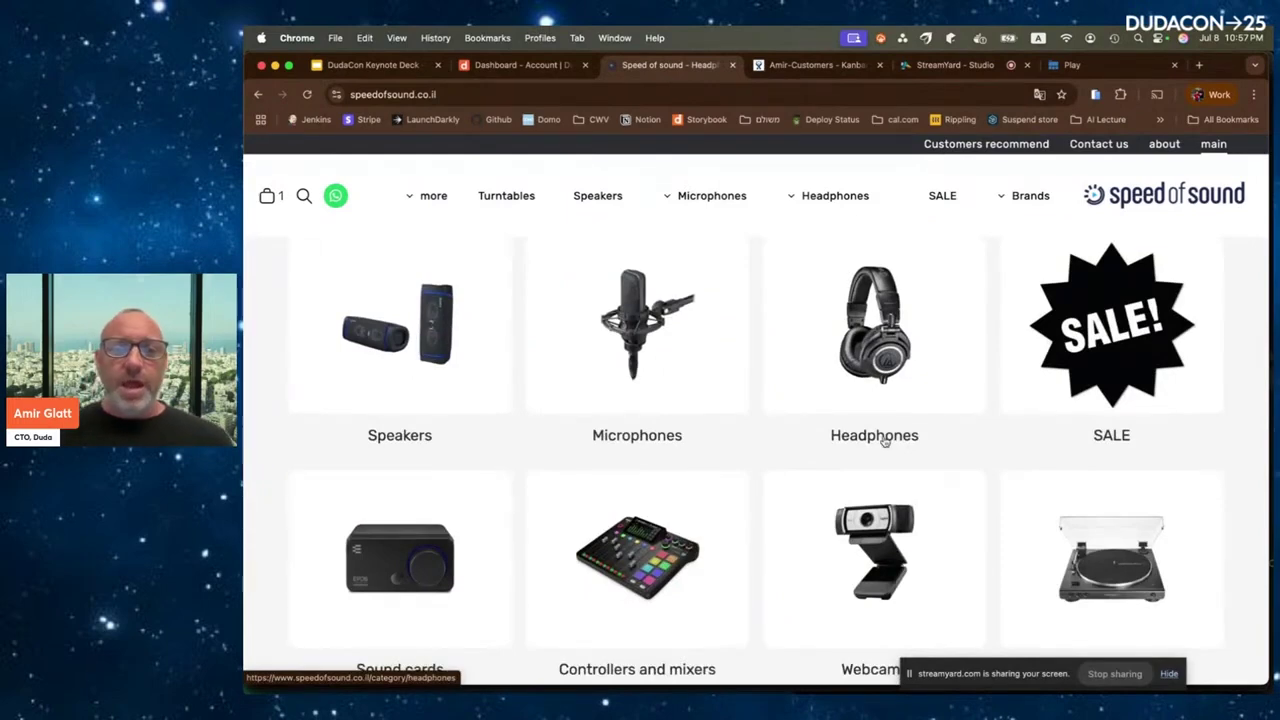
Switch to Claude and ask how much money the Duda site speedofsound.co.il made yesterday.
key(super+Tab)
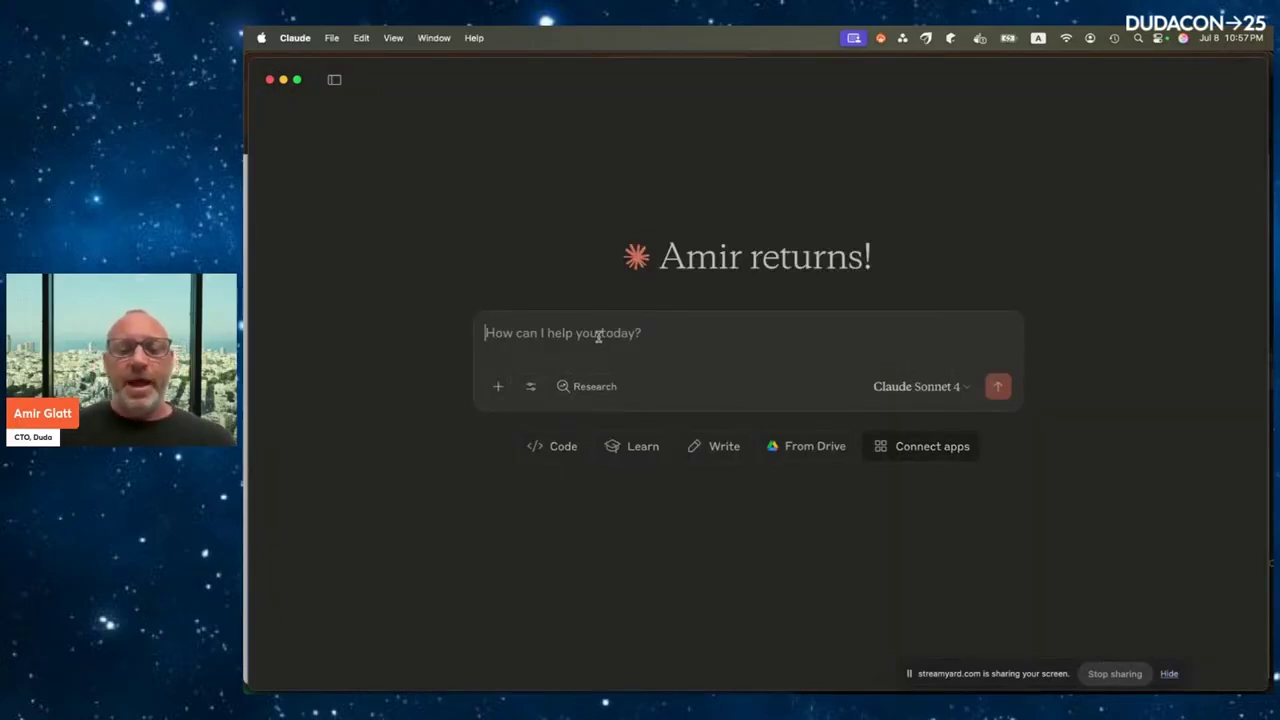
text(for my duda)
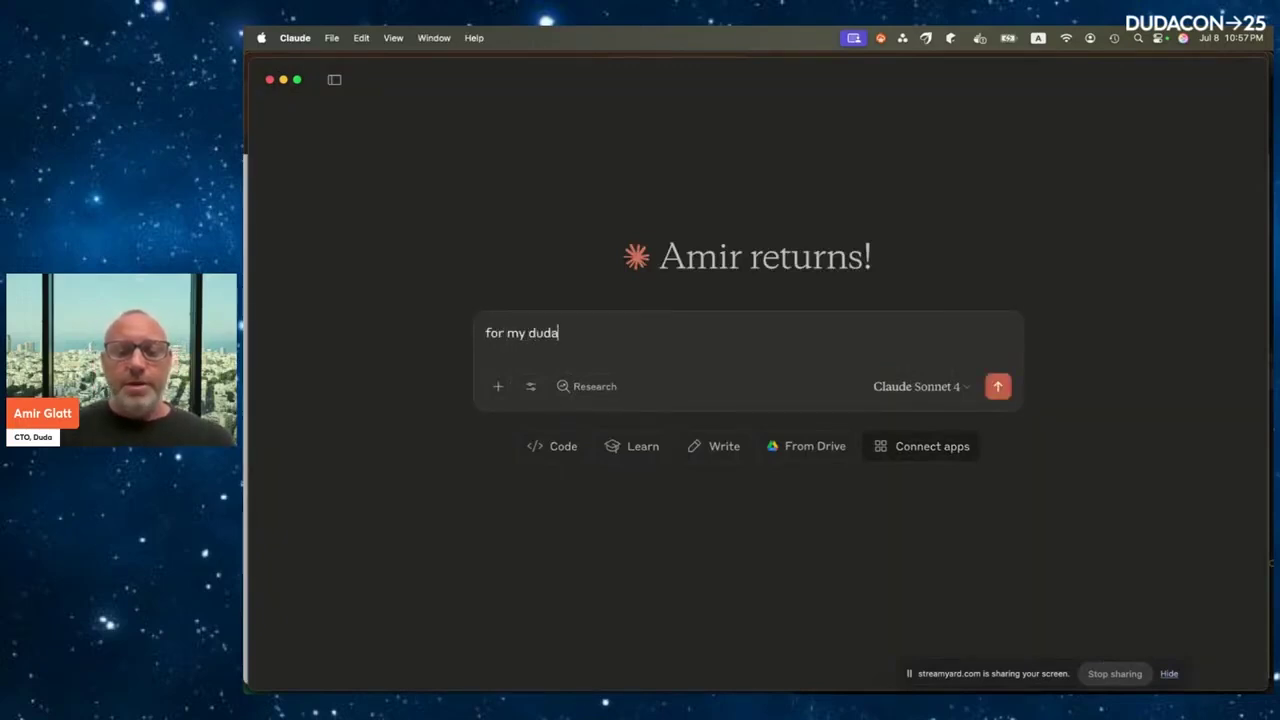
text( site speed)
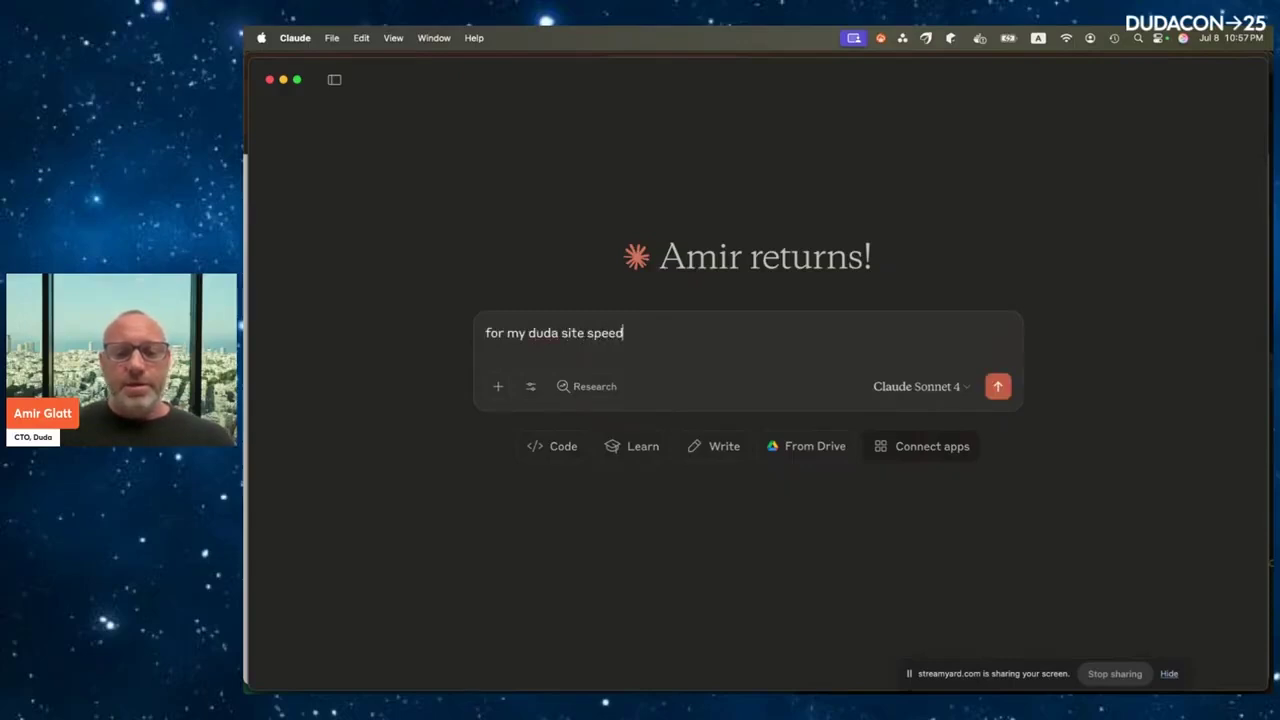
text(ofsound.co.il)
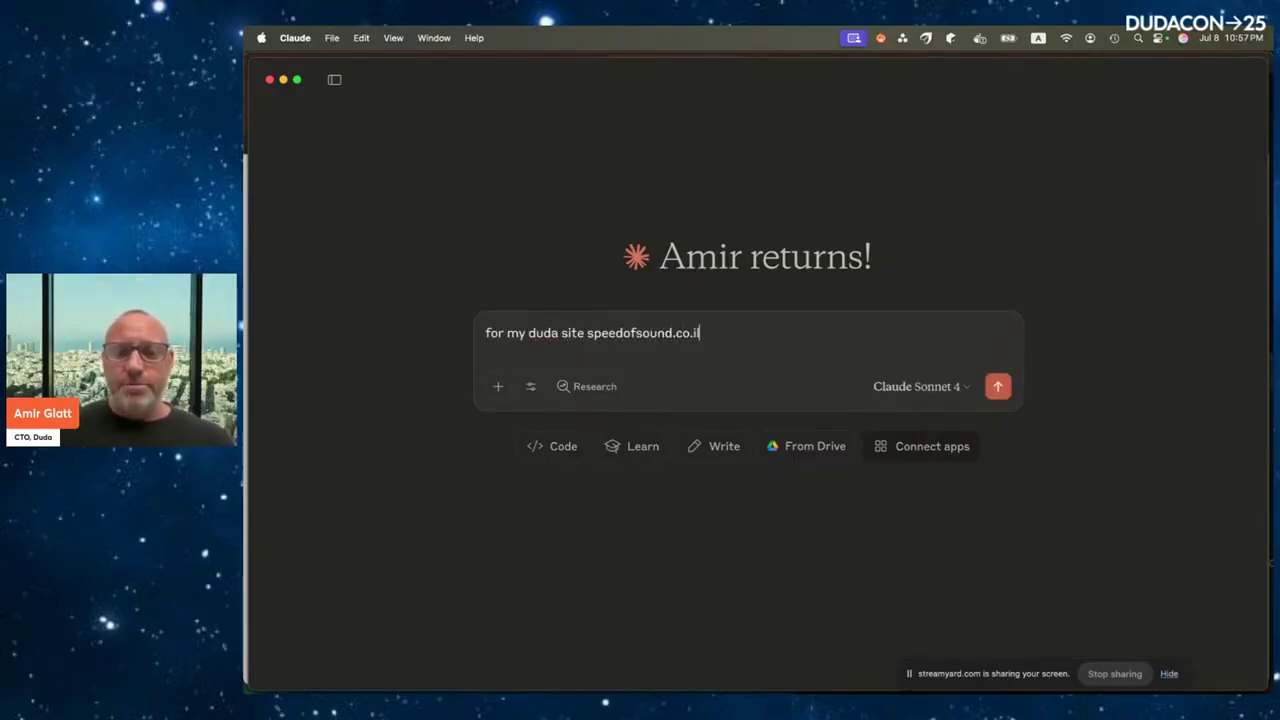
text( h)
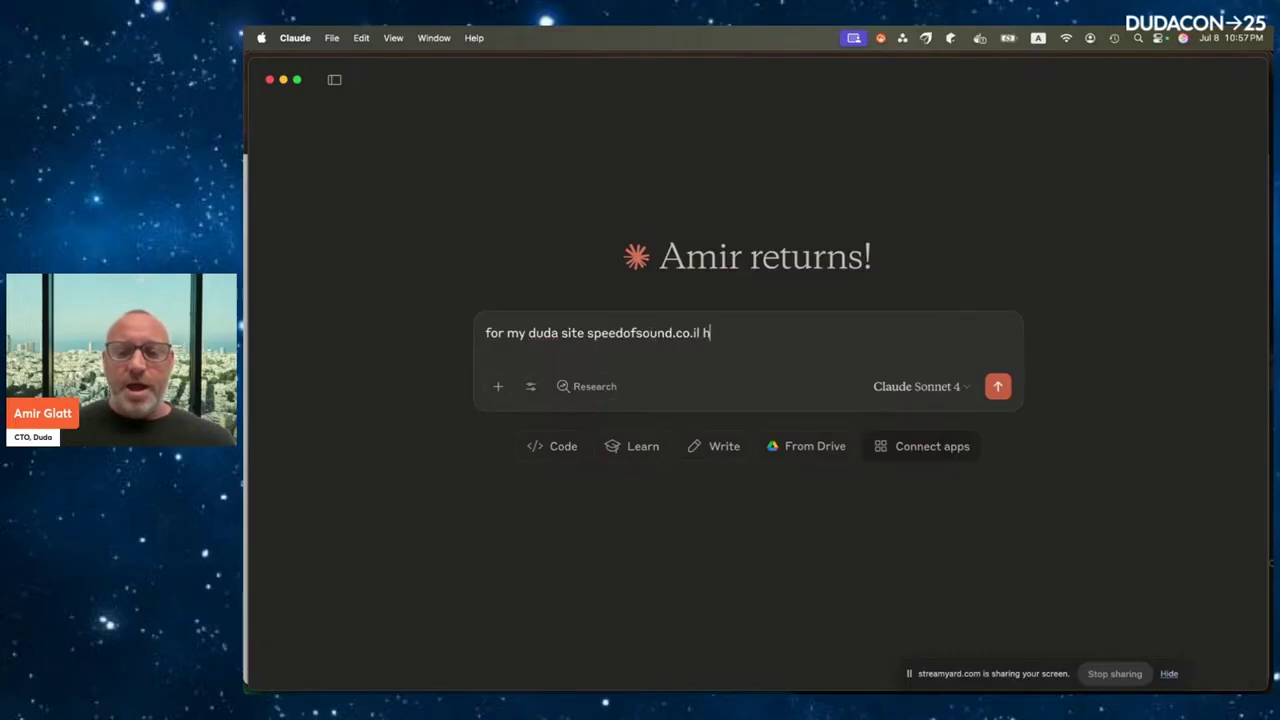
text(ow much money I a)
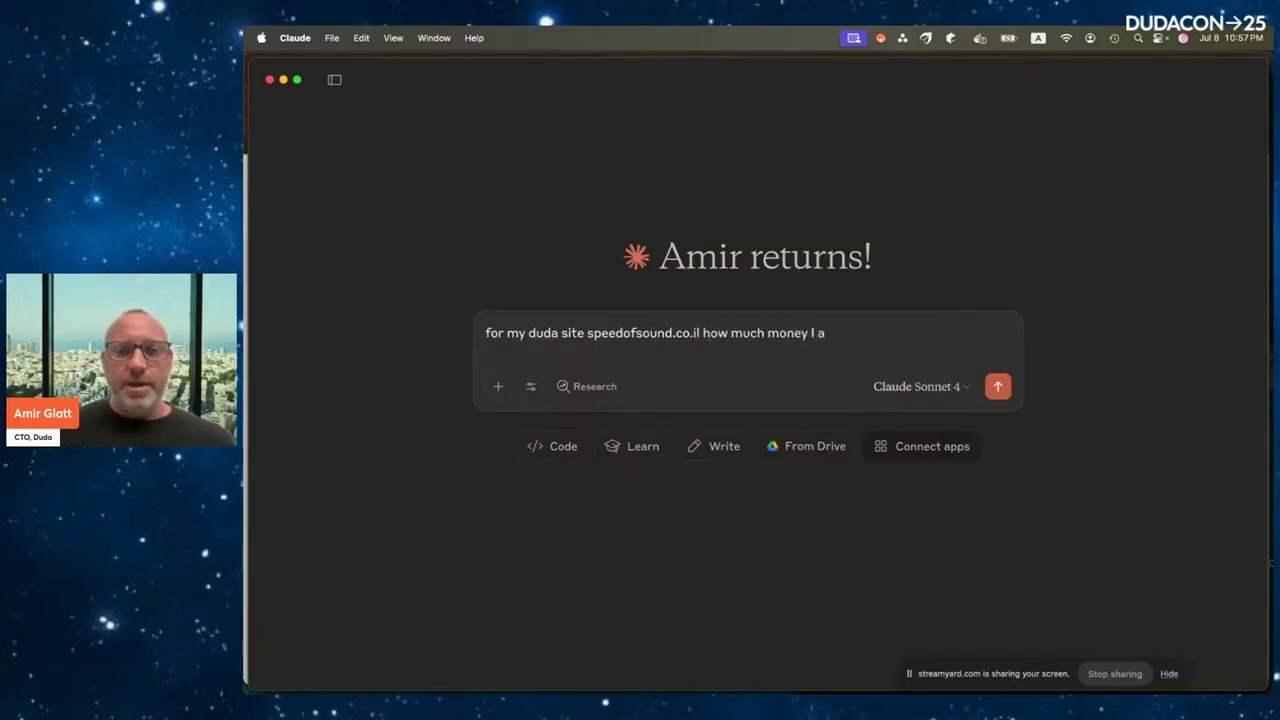
text(mmade yes)
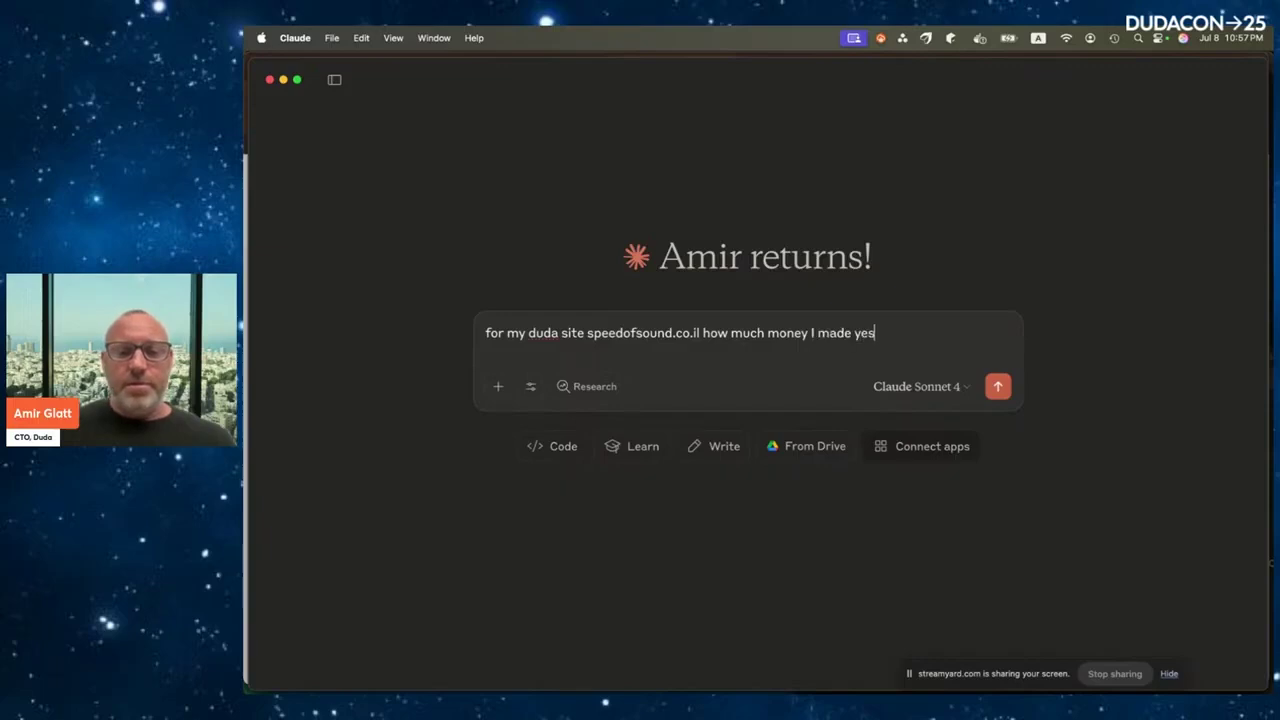
text(terday)
key(Return)
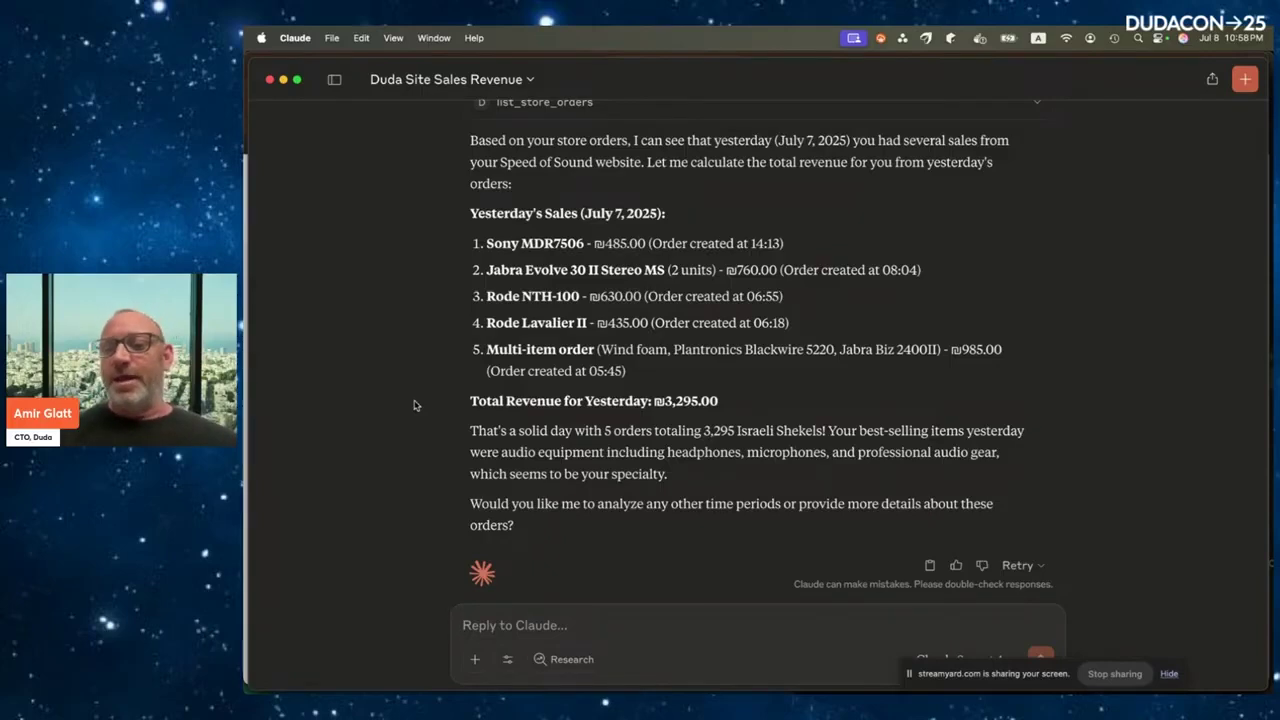
Start another new chat and check that Jira and Duda are among its integrations.
click(335, 80)
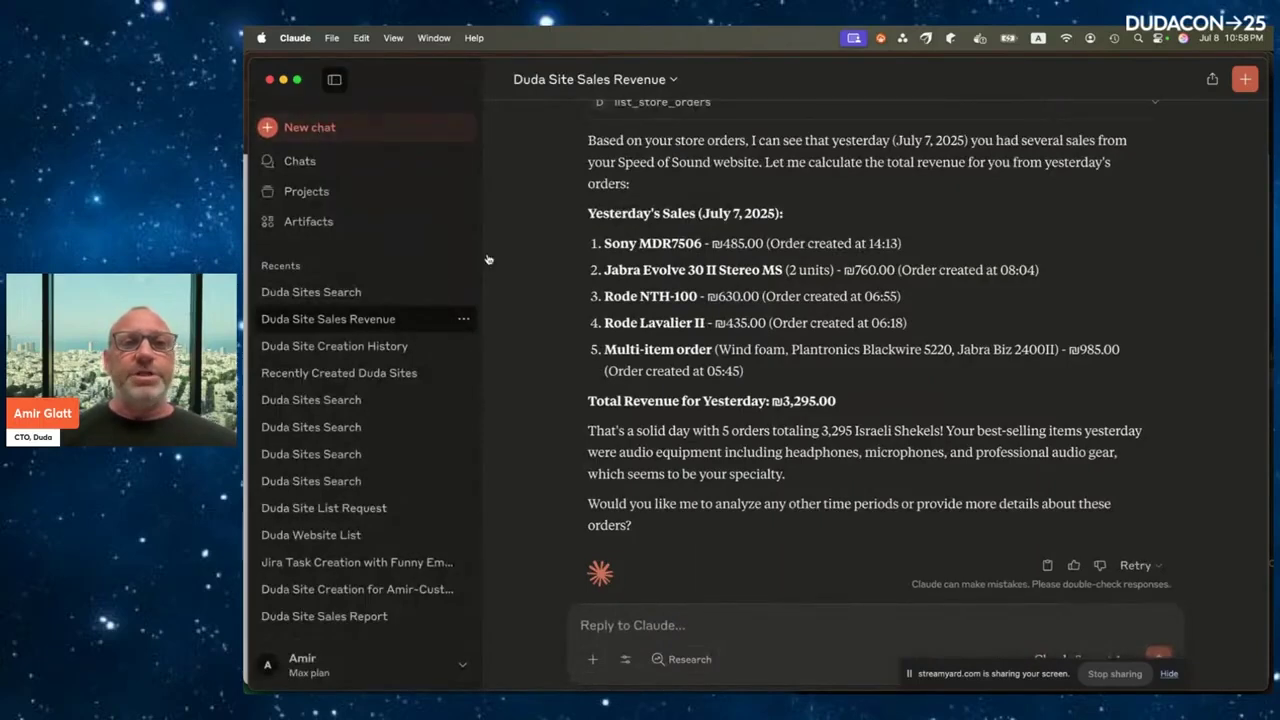
click(310, 127)
click(335, 80)
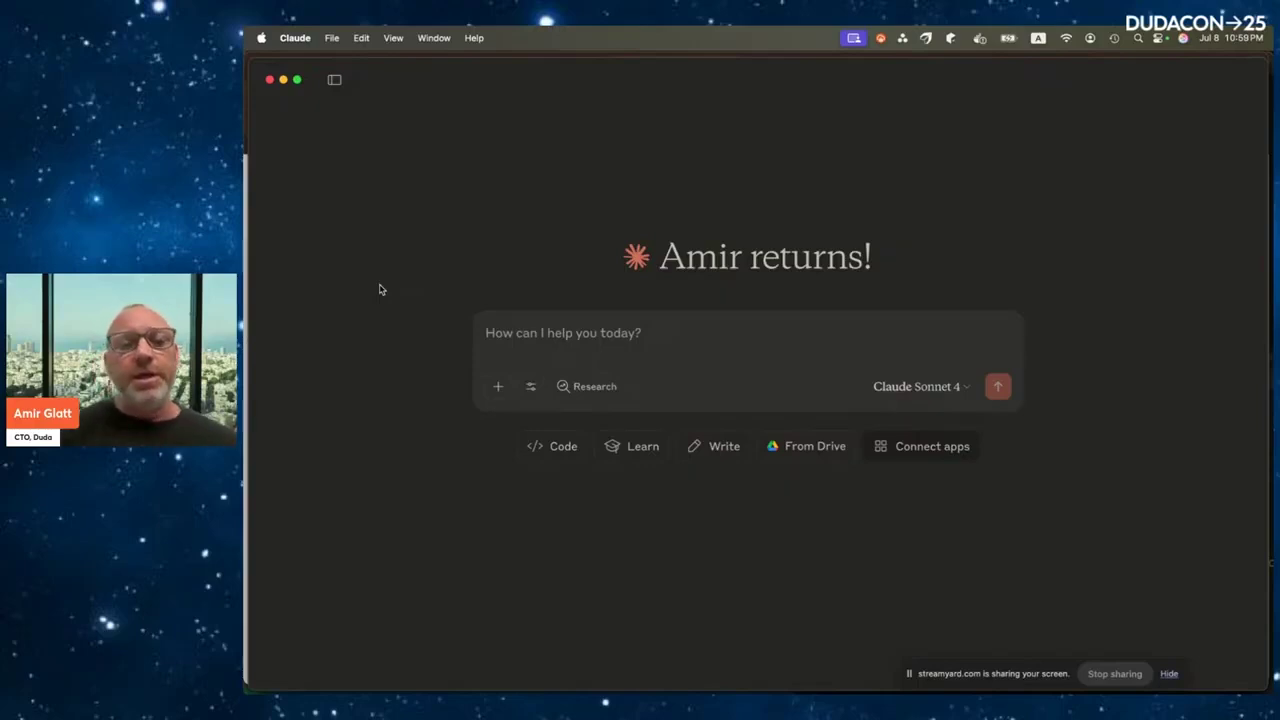
click(531, 388)
scroll(575, 600, down, 1)
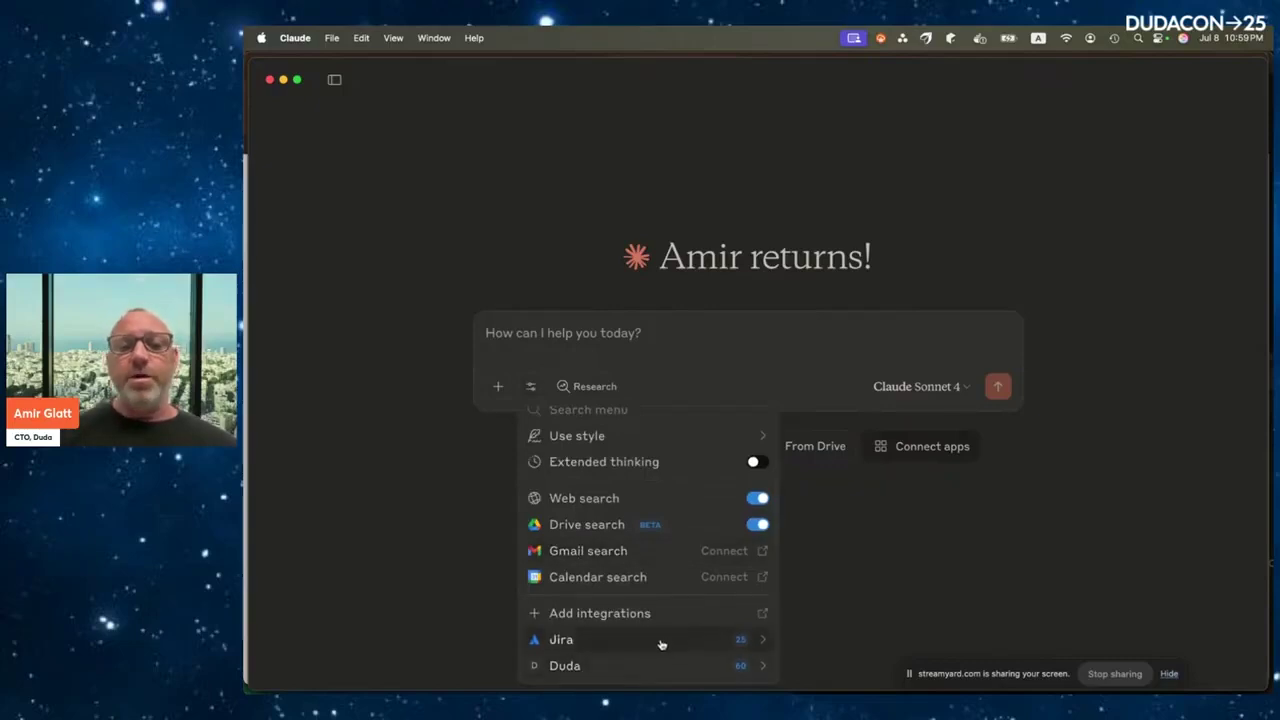
click(417, 534)
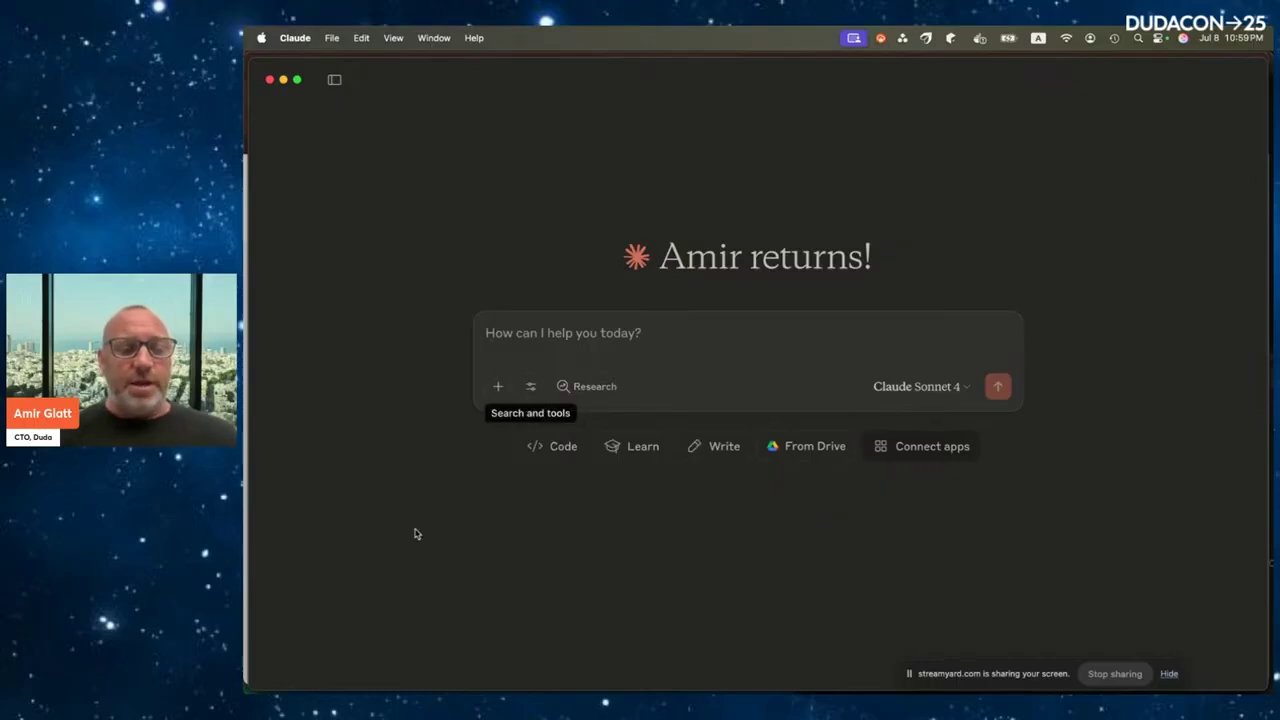
Switch to the AGDEMO Jira board in Chrome and view the details of the plumber and photographer website tasks.
key(super+Tab)
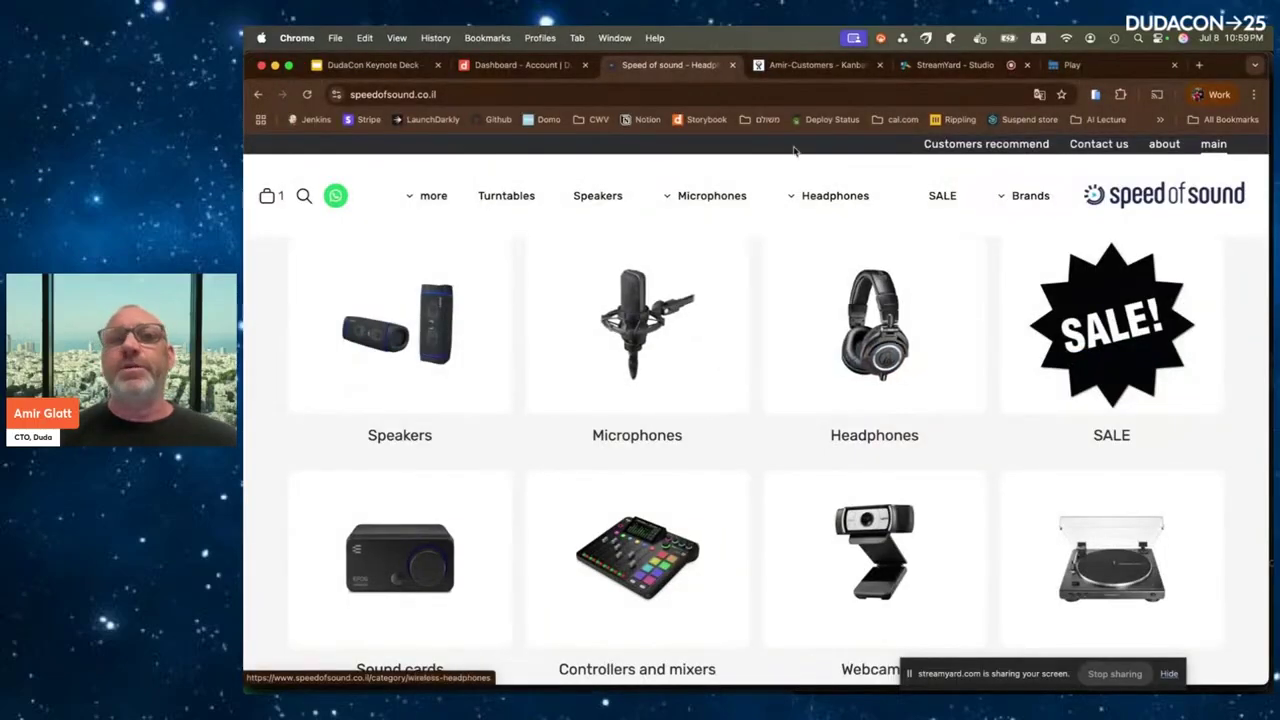
click(786, 70)
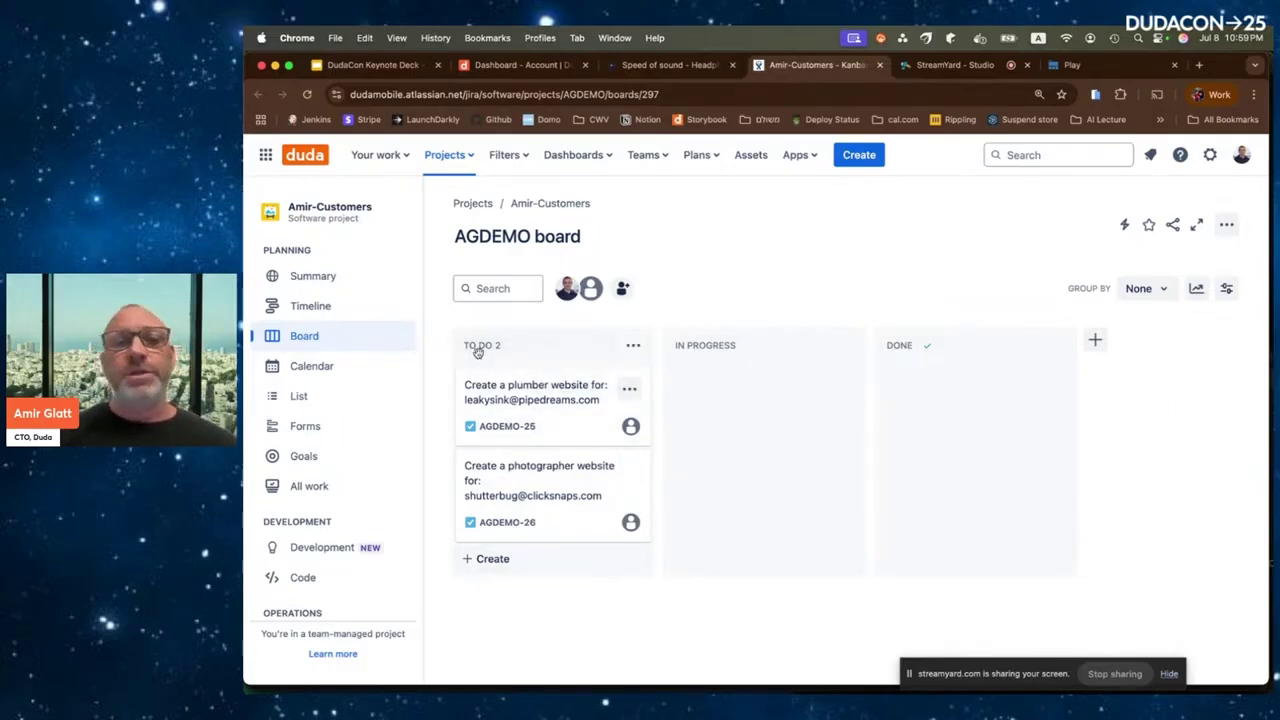
click(586, 436)
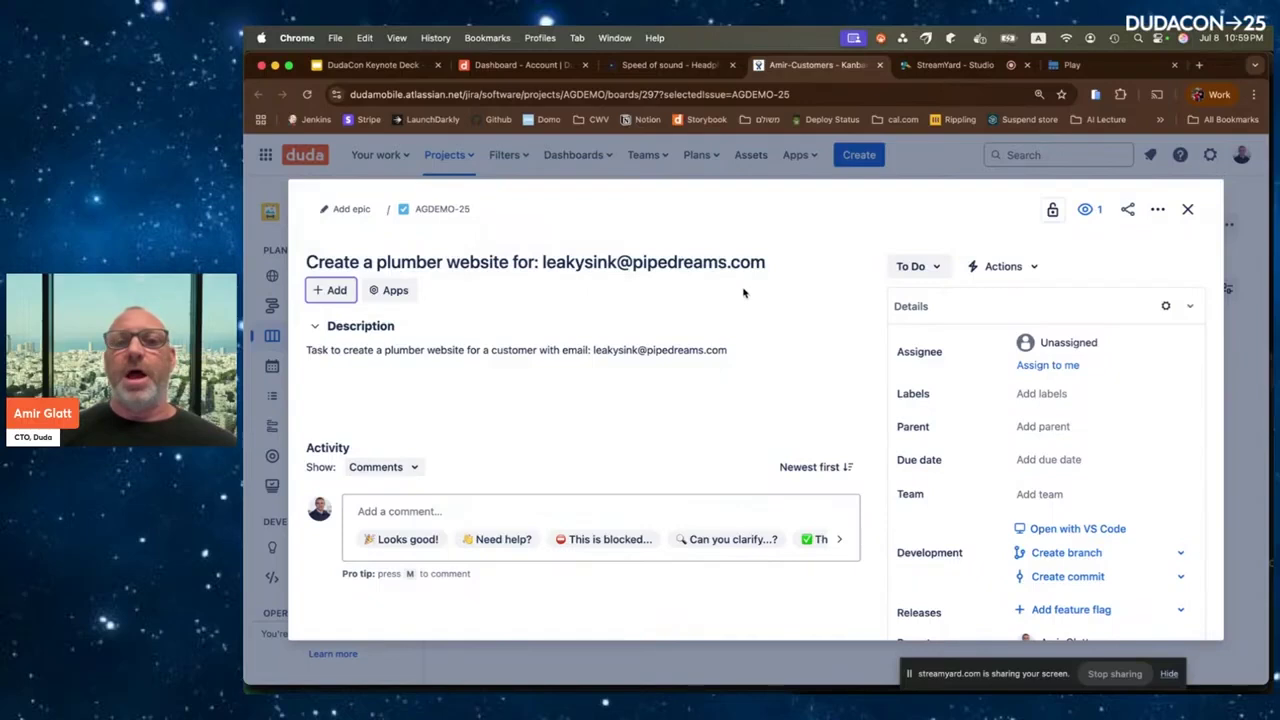
click(1188, 209)
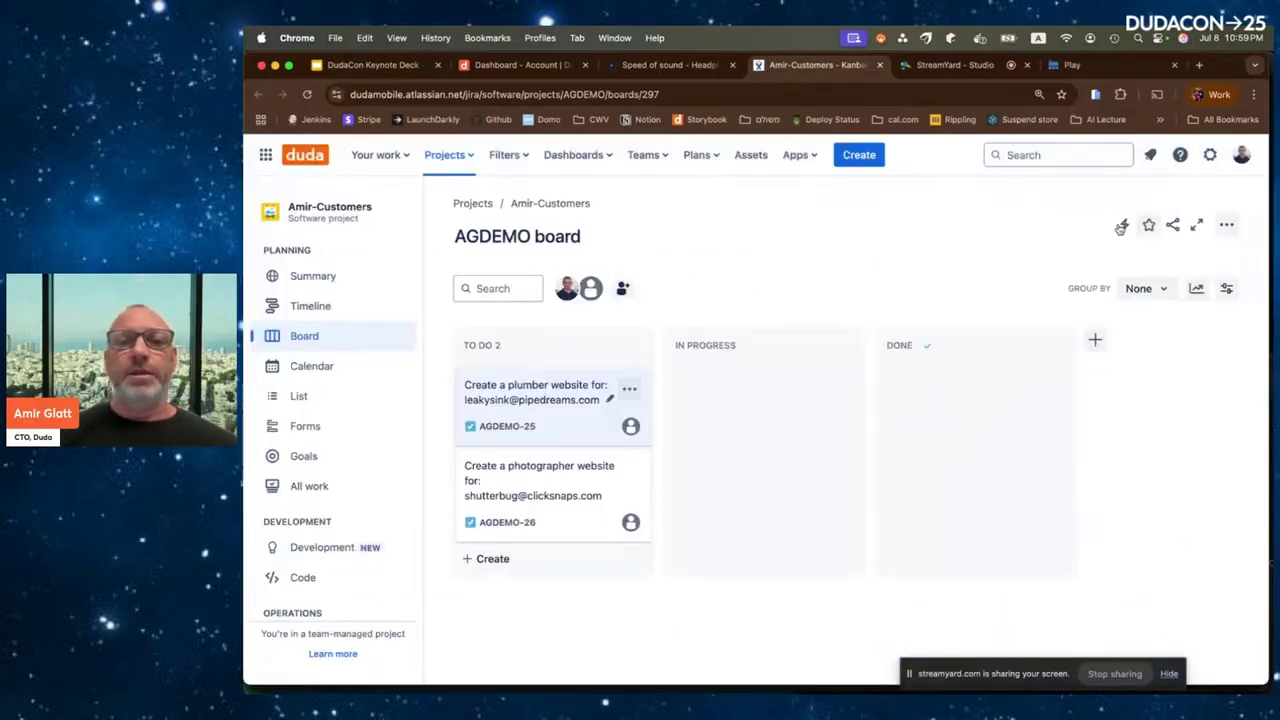
click(588, 458)
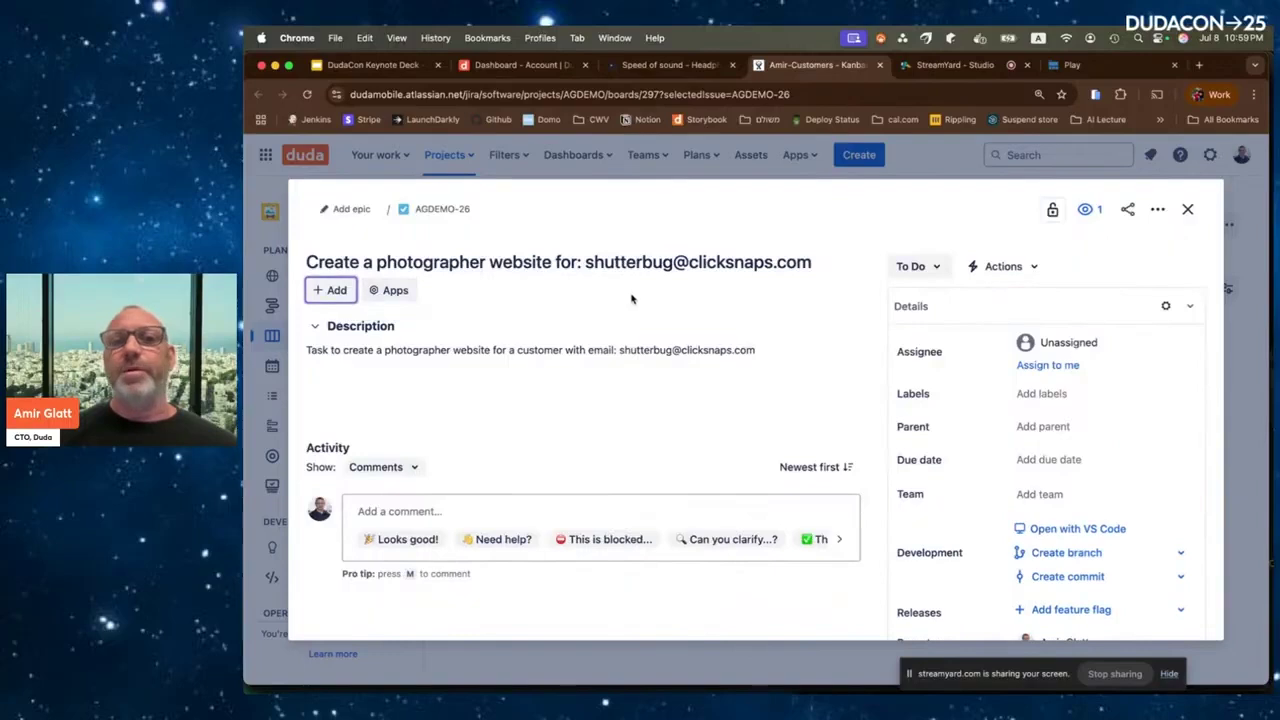
click(1188, 214)
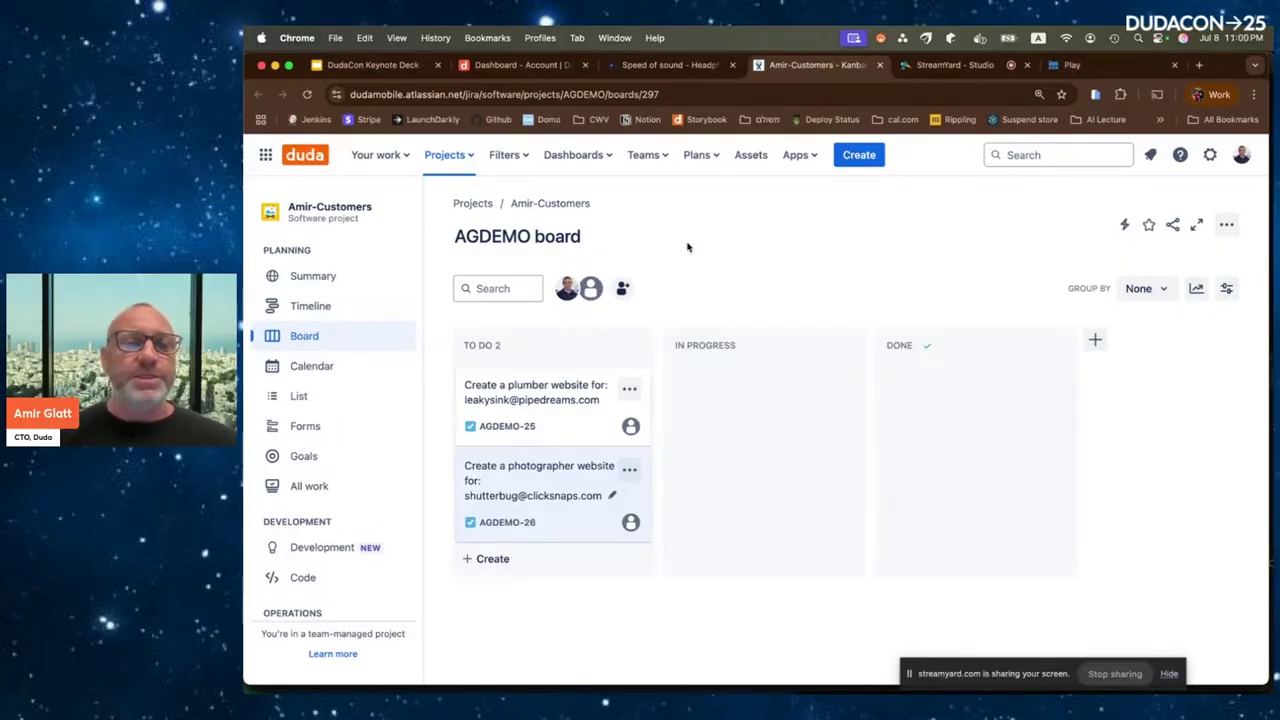
Switch to Sublime Text and copy the nine-line prompt for processing the Amir-Customers Jira items.
key(super+Tab)
key(super+Tab)
key(super+Tab)
click(331, 140)
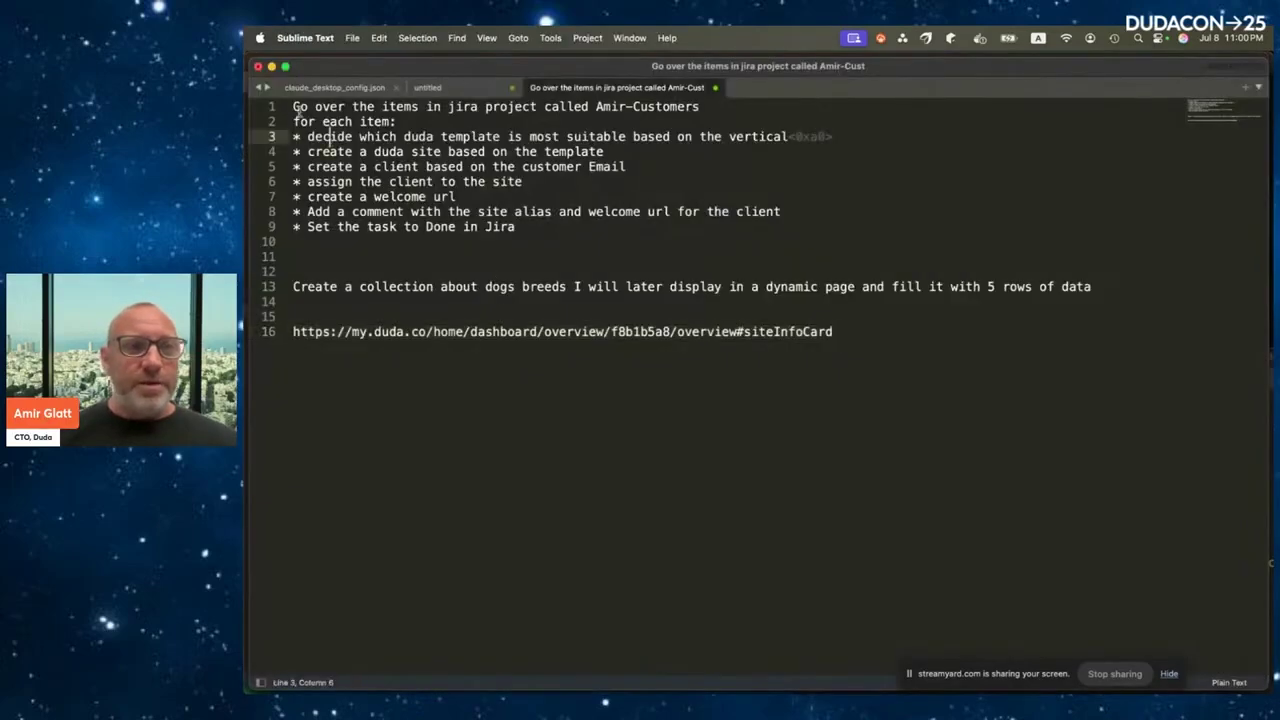
drag(294, 107, 636, 228)
key(super+c)
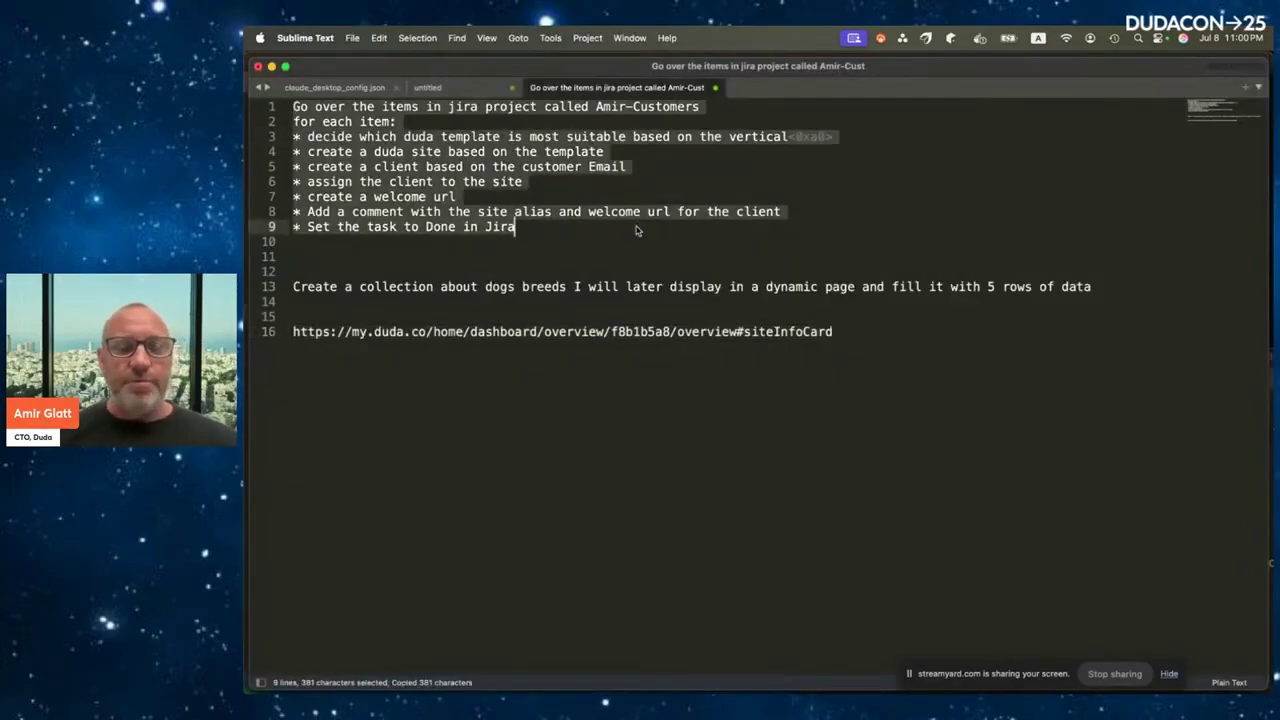
Paste the copied Jira instructions into the new Claude chat, send them and review the tool calls in the reply.
key(super+Tab)
key(super+v)
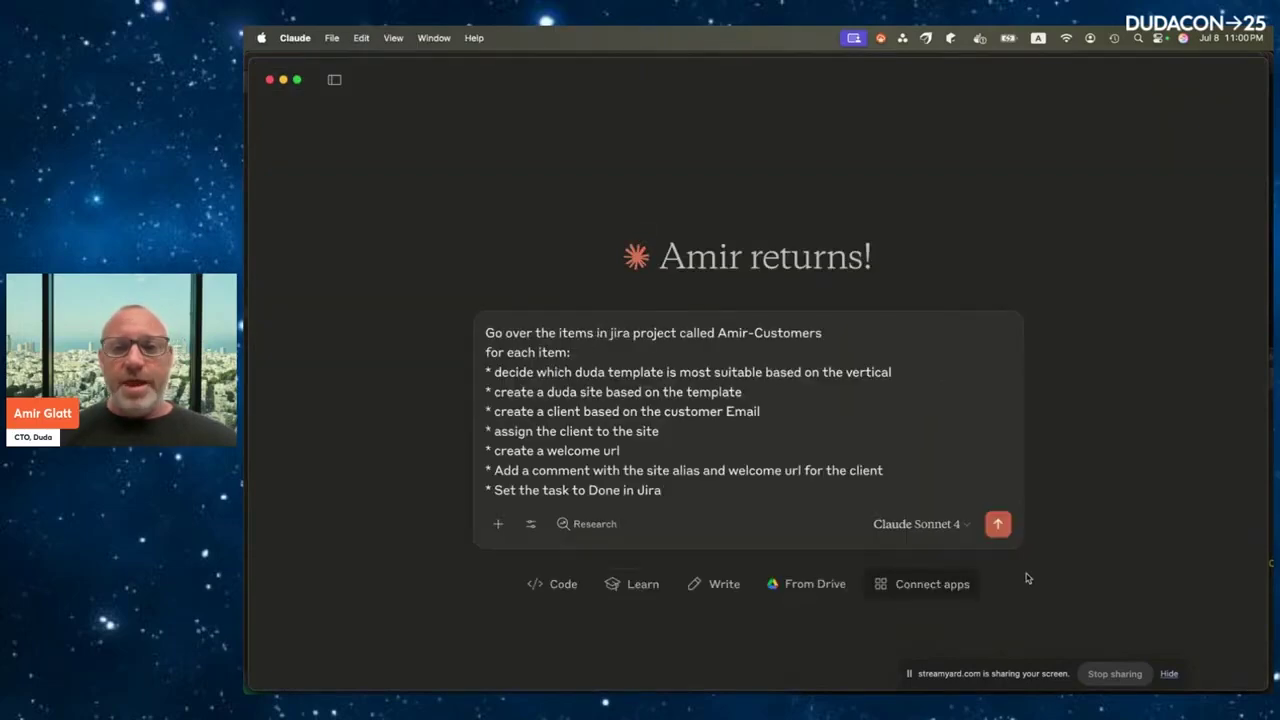
click(997, 524)
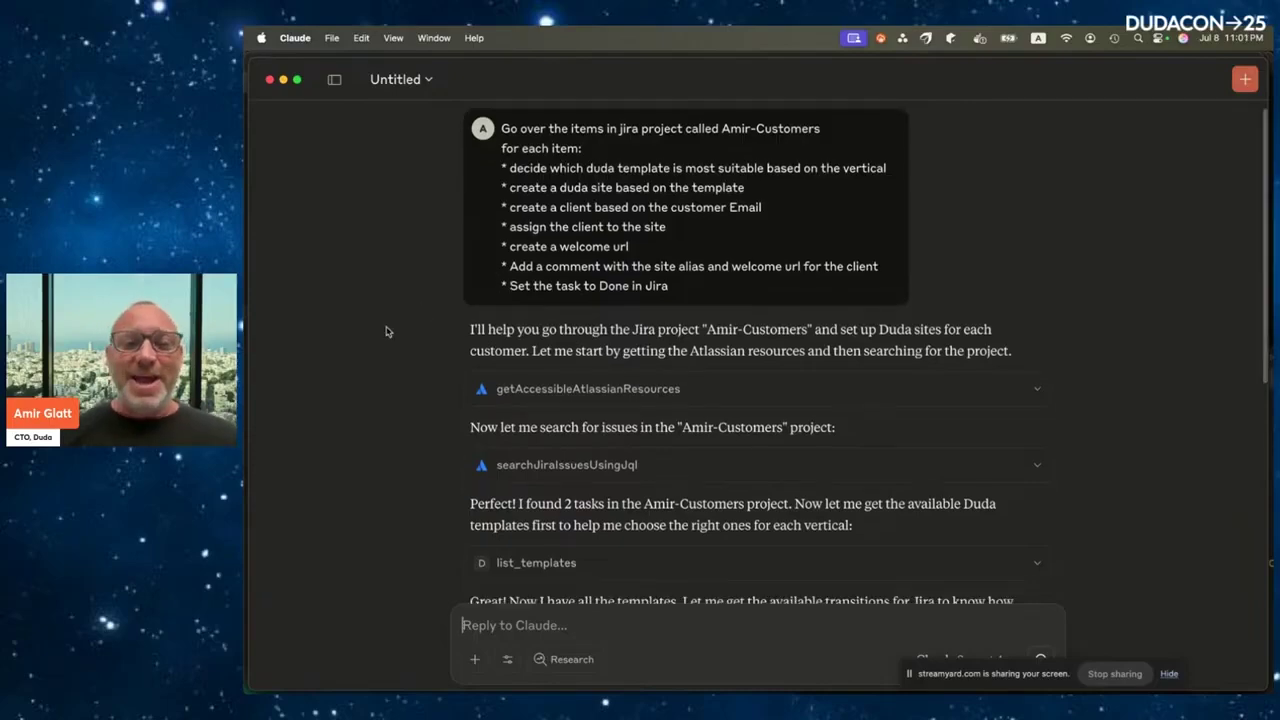
scroll(387, 331, up, 10)
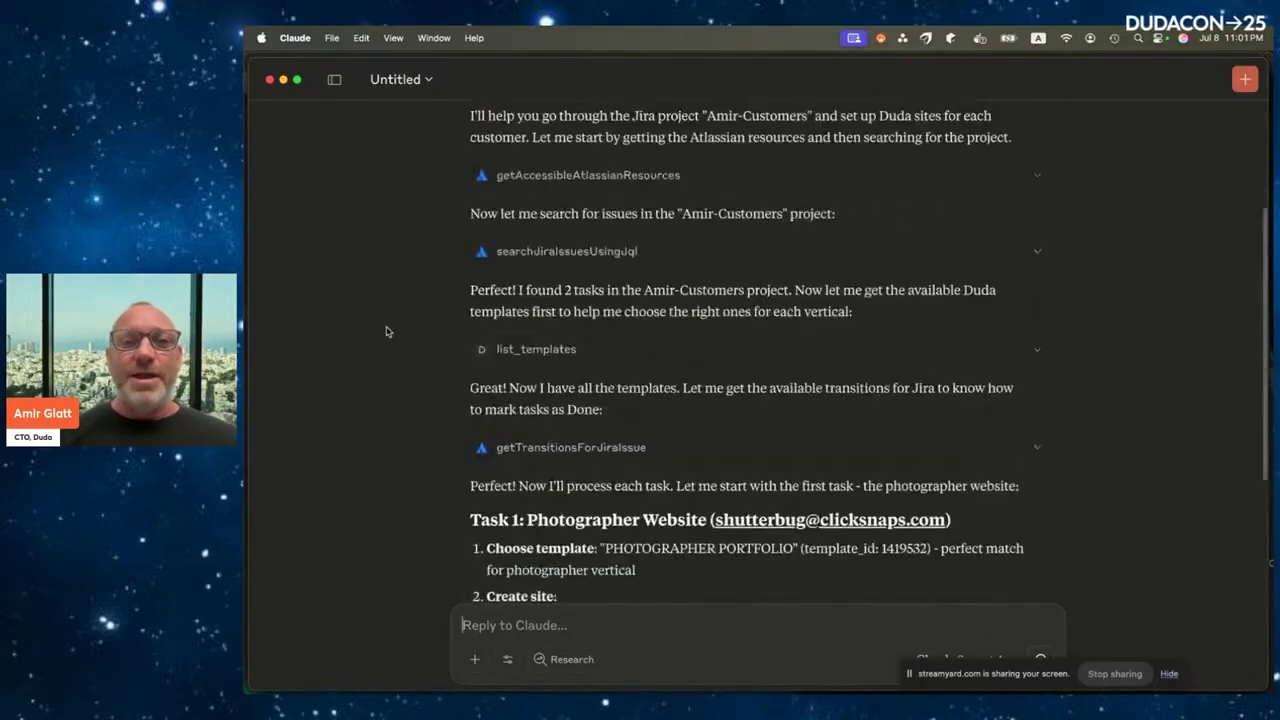
scroll(387, 331, up, 5)
scroll(387, 333, down, 3)
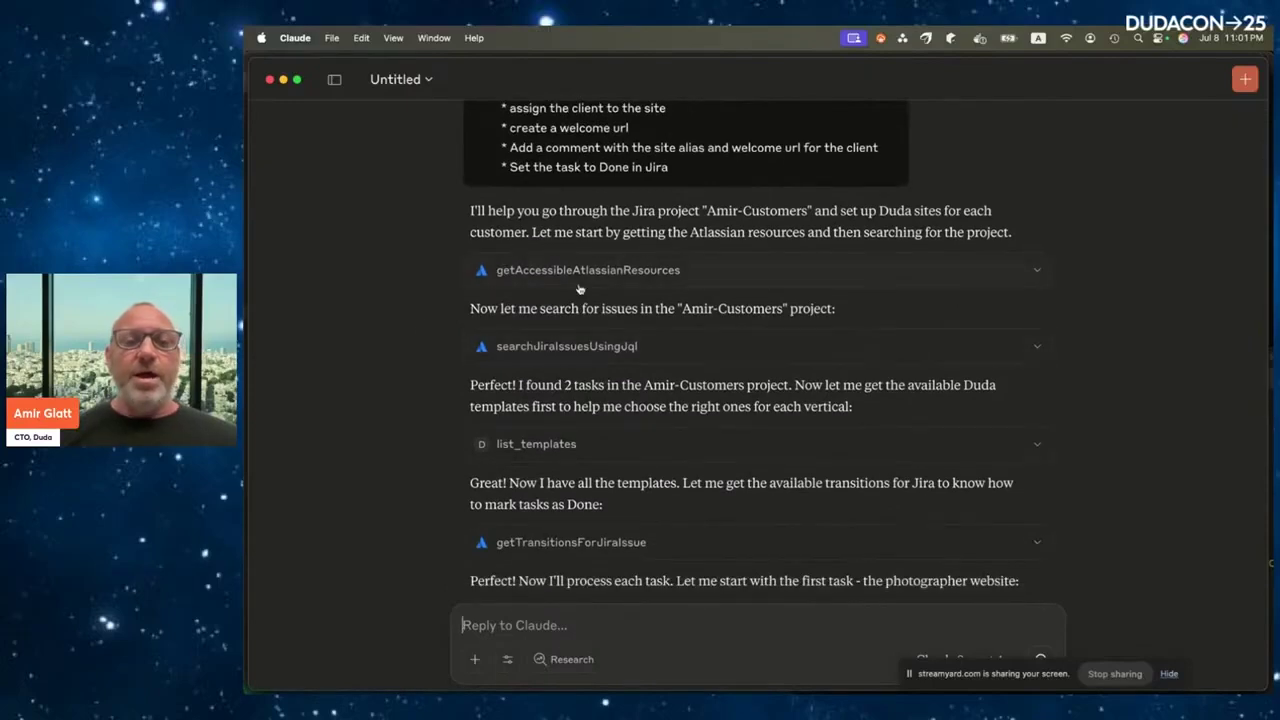
Review Claude's tool calls for the photographer and plumber sites, and switch to Chrome to refresh the AGDEMO Jira board.
scroll(364, 430, down, 2)
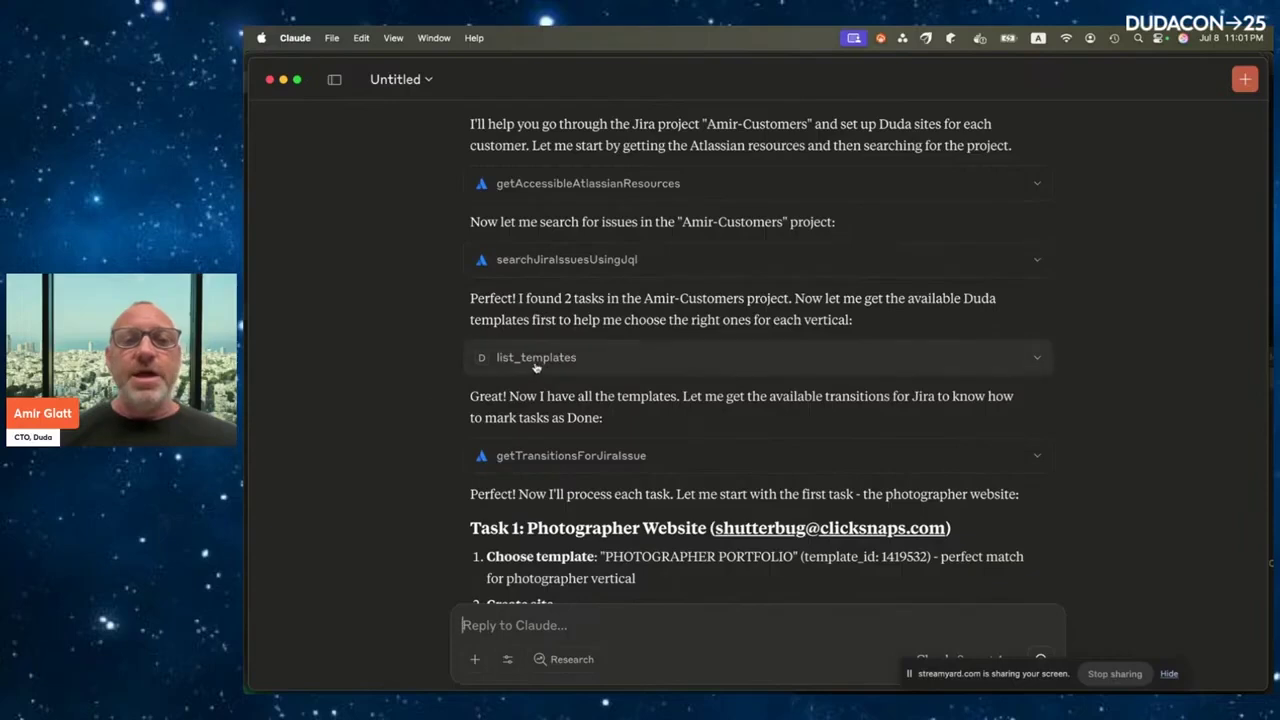
scroll(408, 453, down, 5)
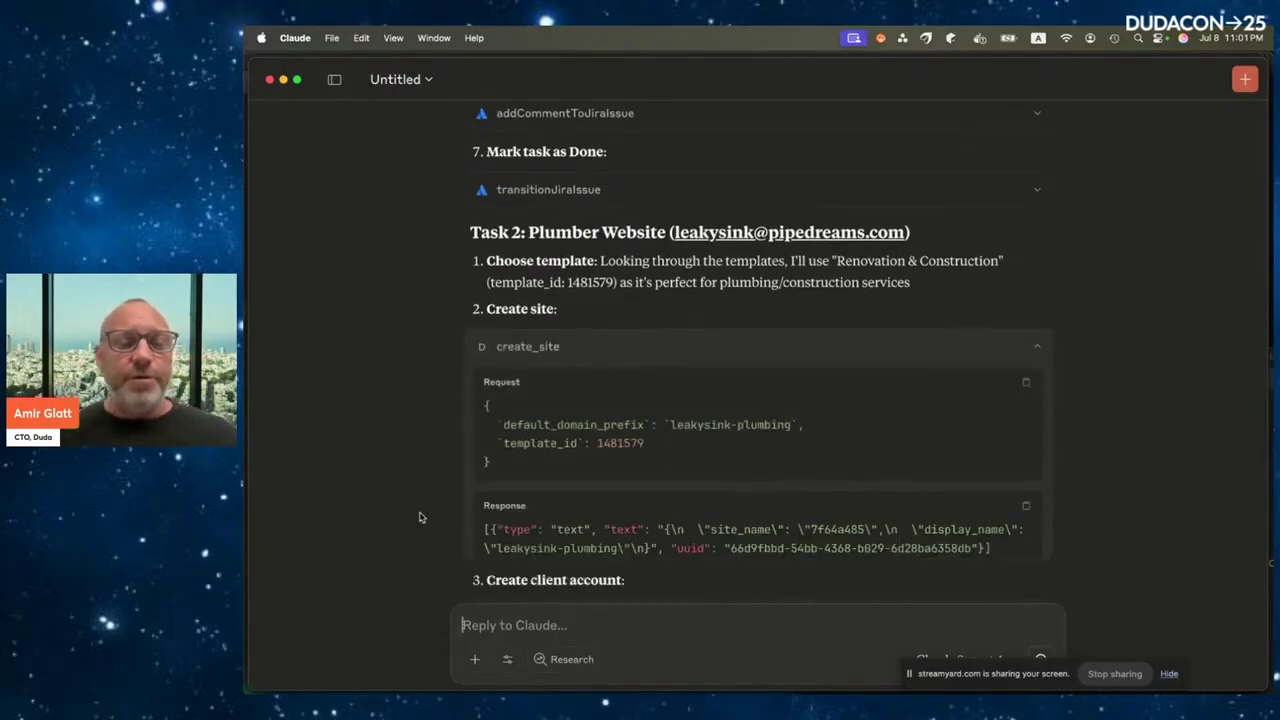
key(super+Tab)
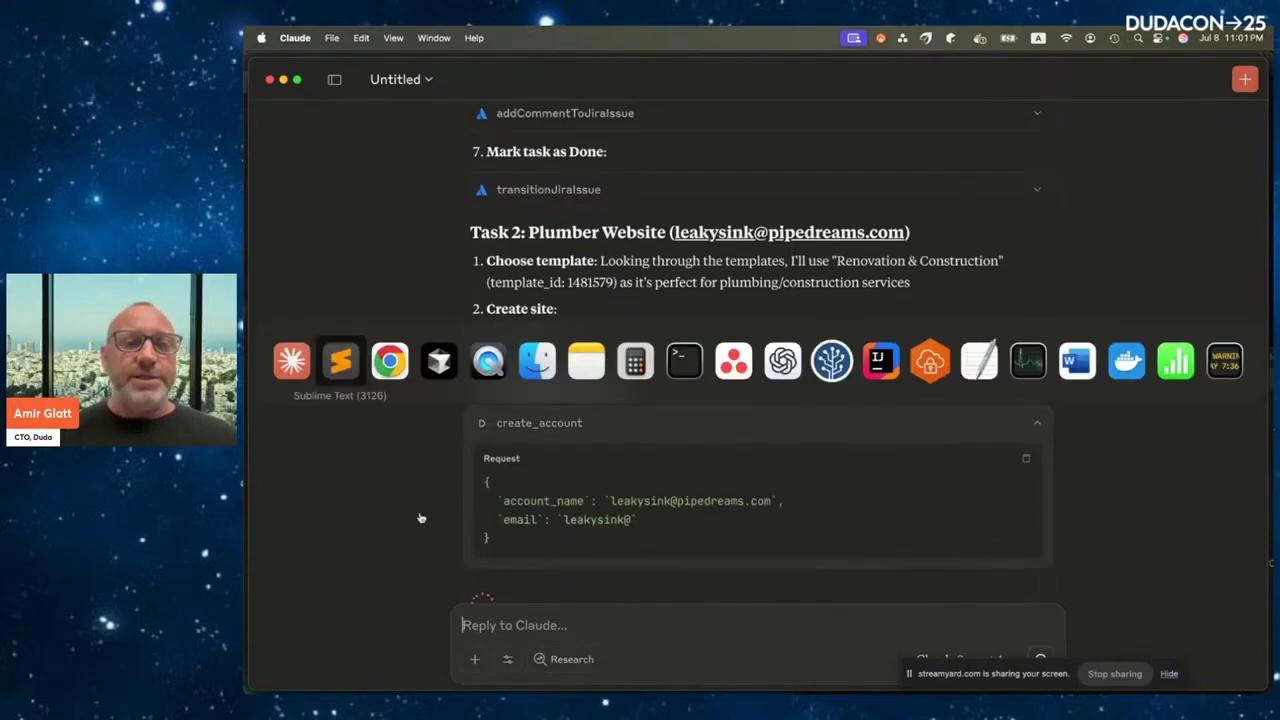
key(super+r)
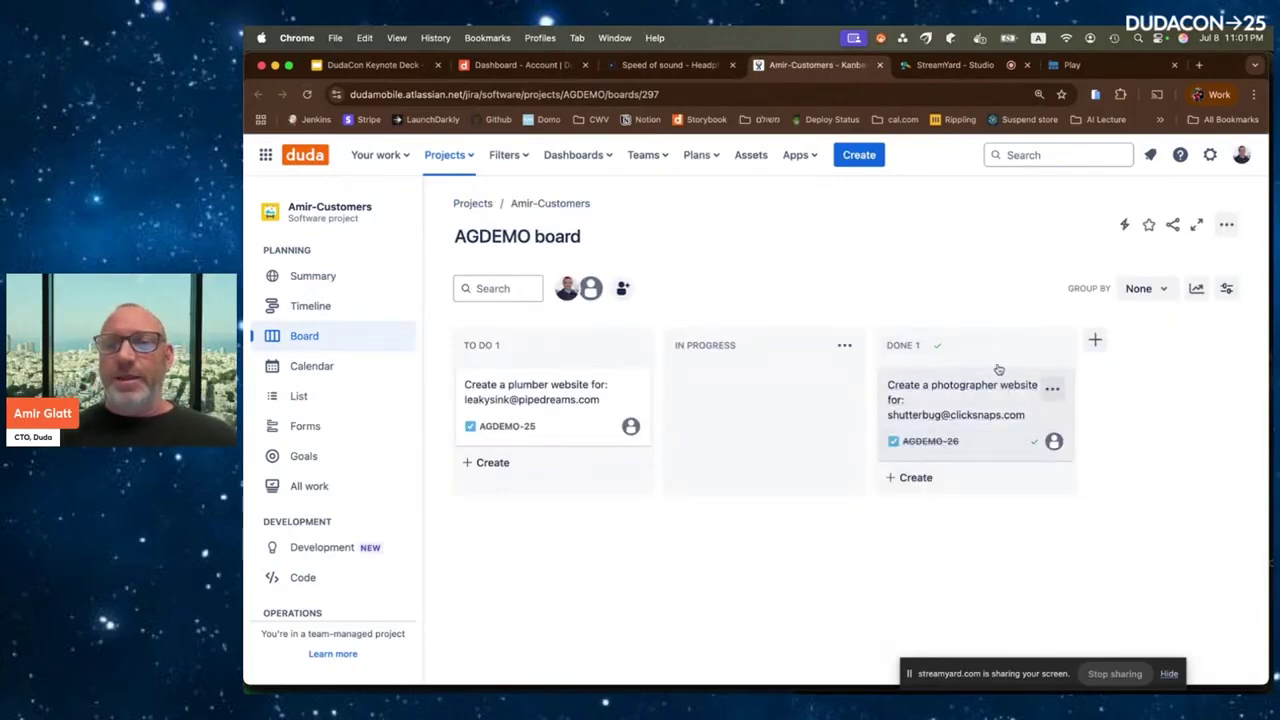
Open the completed photographer website task AGDEMO-26 and copy the site alias 7f4f363e from its comment.
click(996, 376)
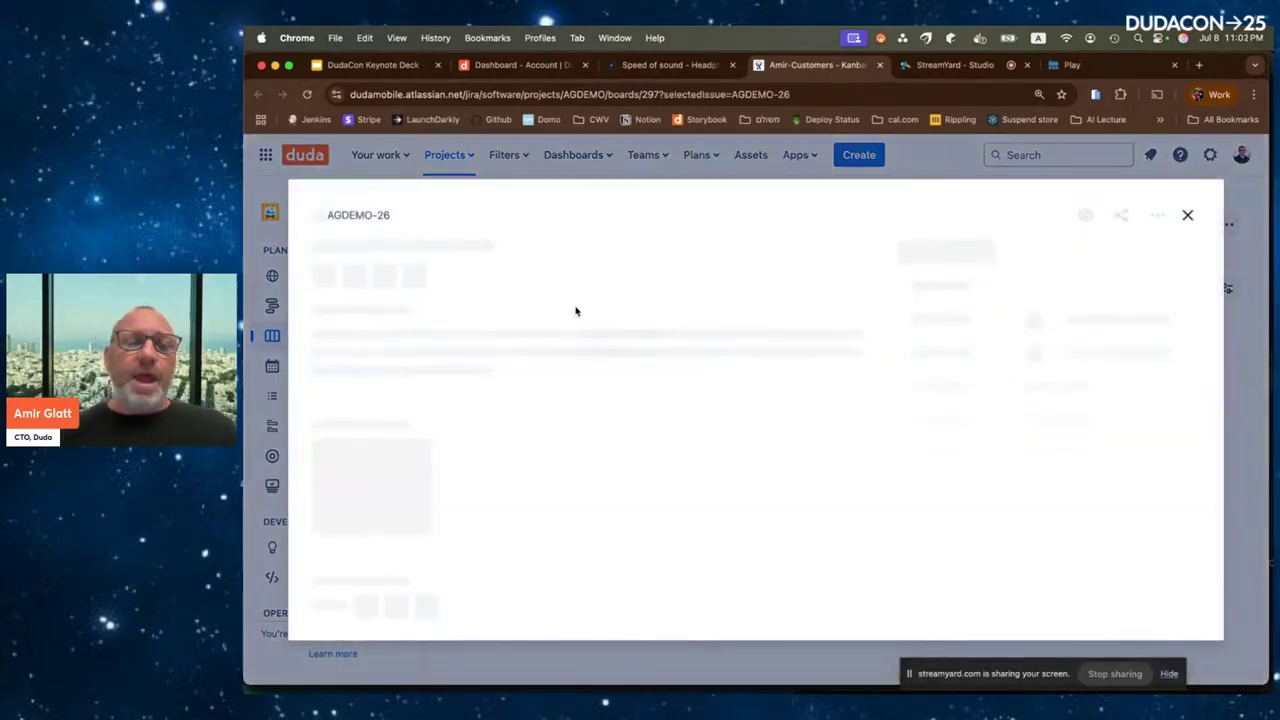
scroll(527, 372, down, 3)
scroll(527, 372, down, 1)
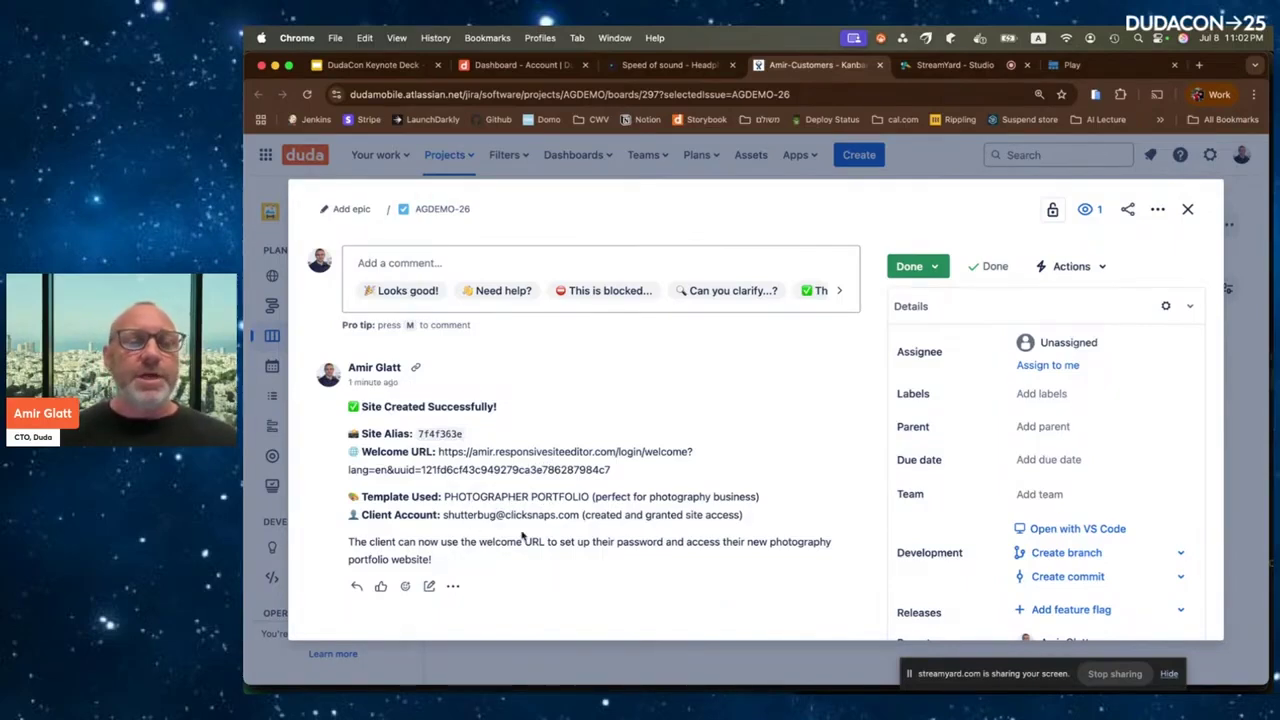
double_click(443, 433)
key(super+c)
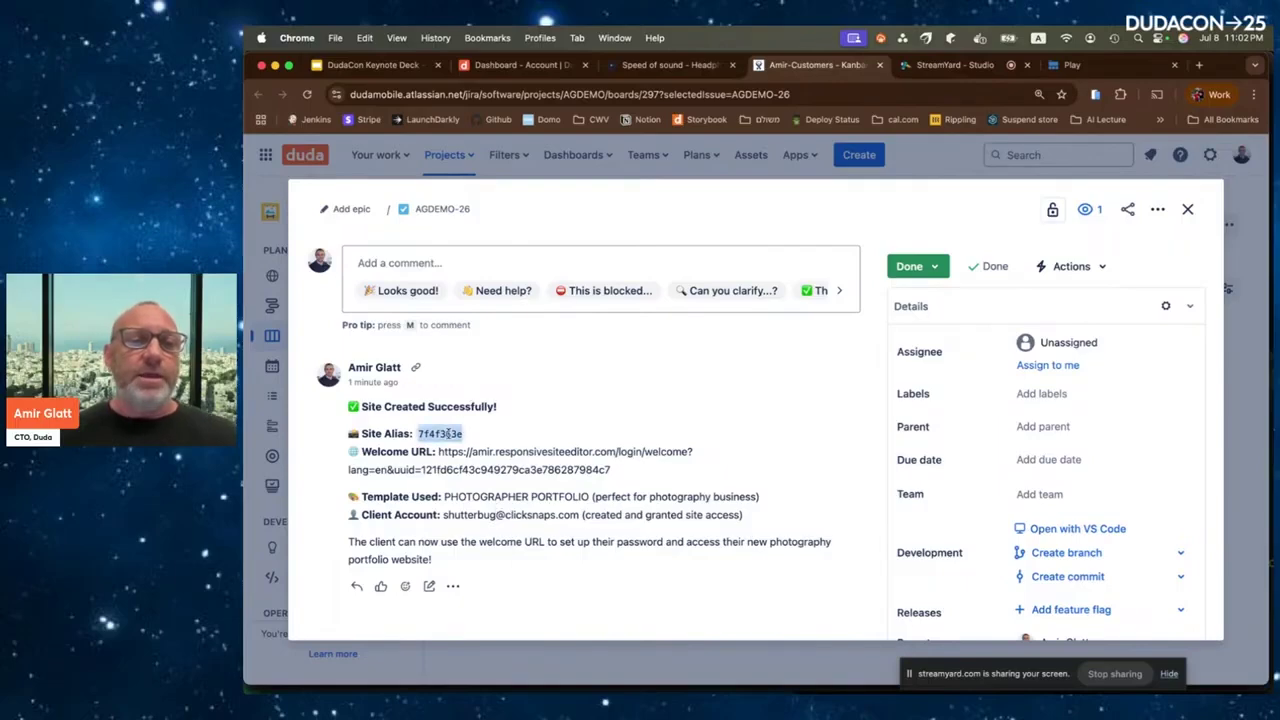
Open my.duda.co in a new browser tab, search the site list for alias 7f4f363e and open the matching site in the editor.
click(1199, 65)
text(my.duda.co)
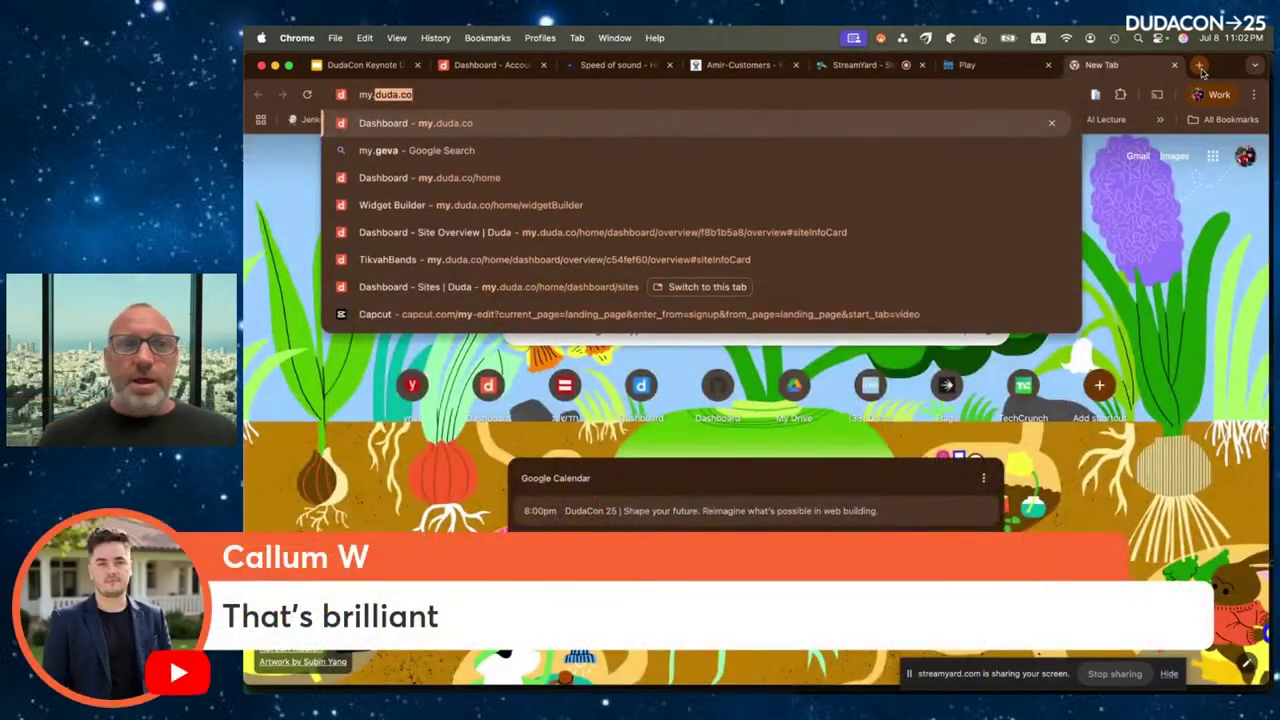
key(Return)
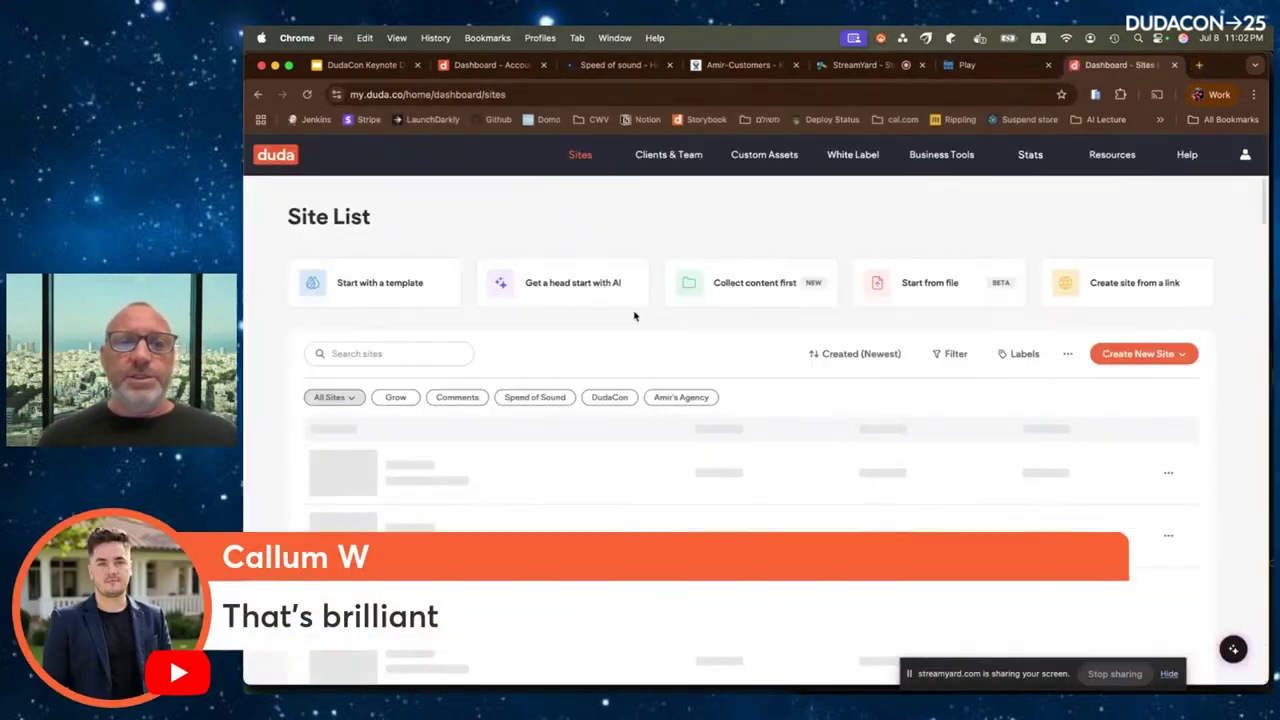
key(super+v)
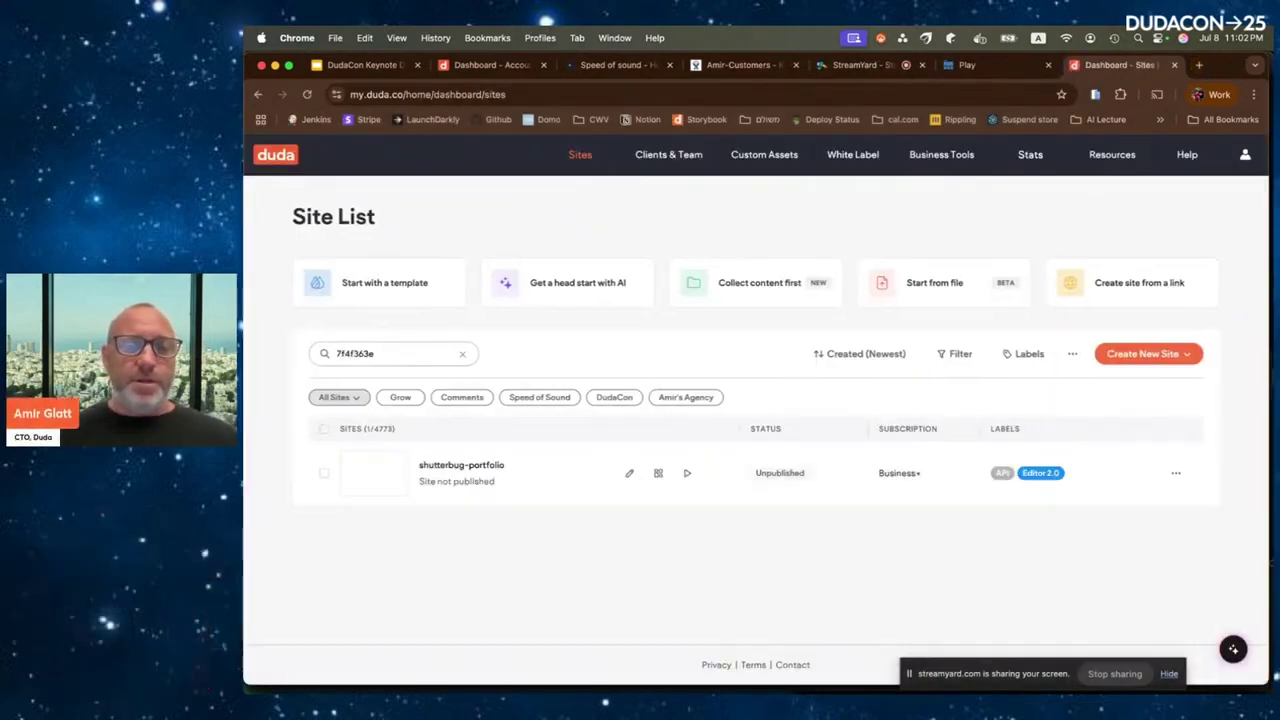
click(629, 473)
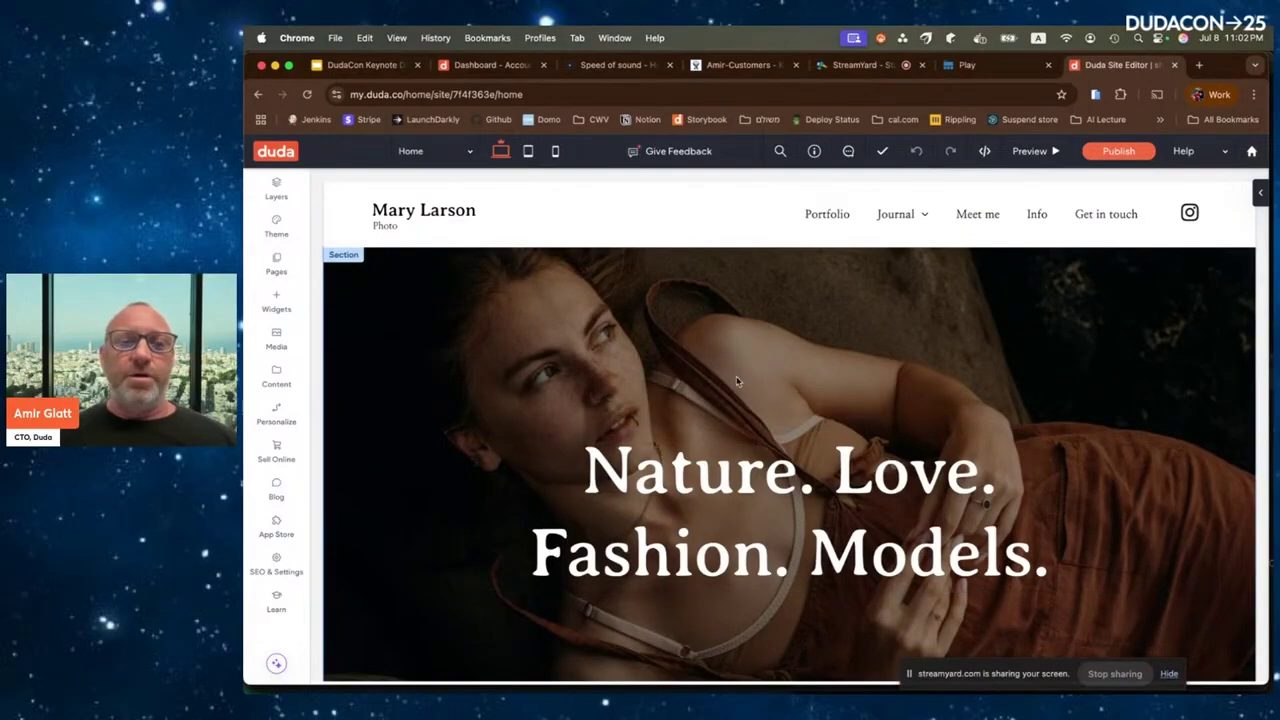
Switch to Claude to check the final summary of both website tasks, and return to the photographer site in Chrome.
key(super+Tab)
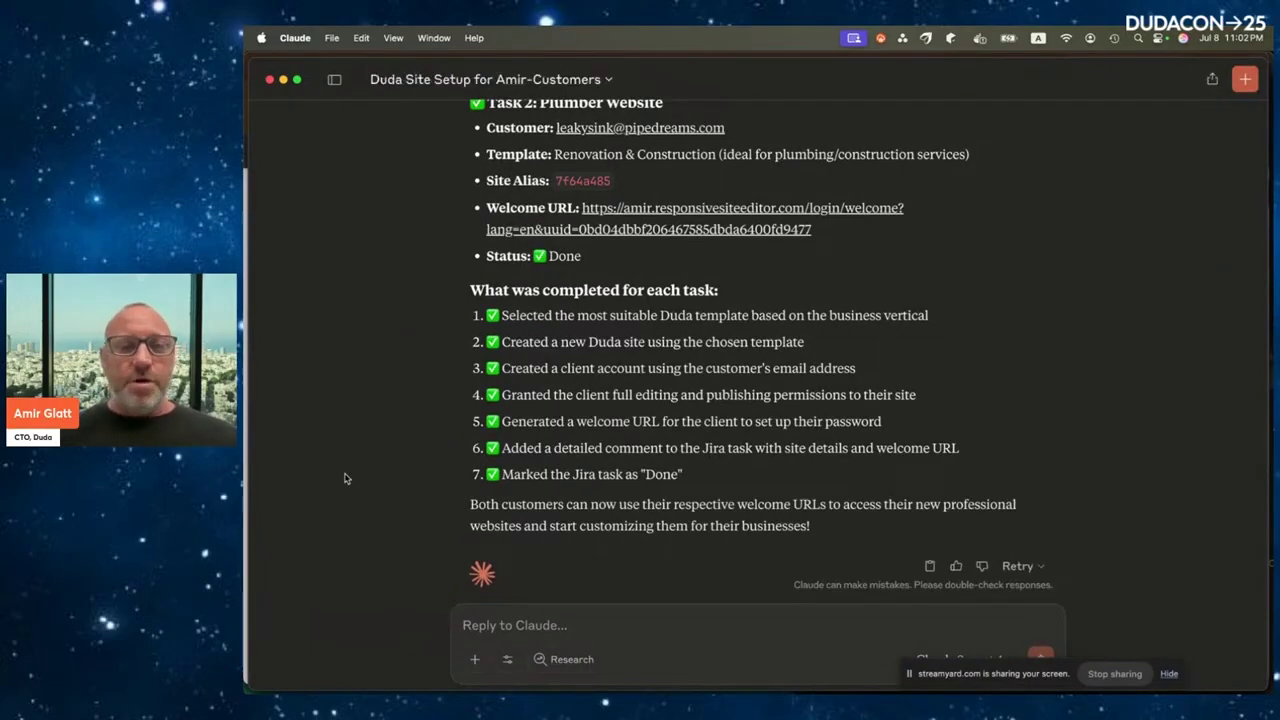
key(super+Tab)
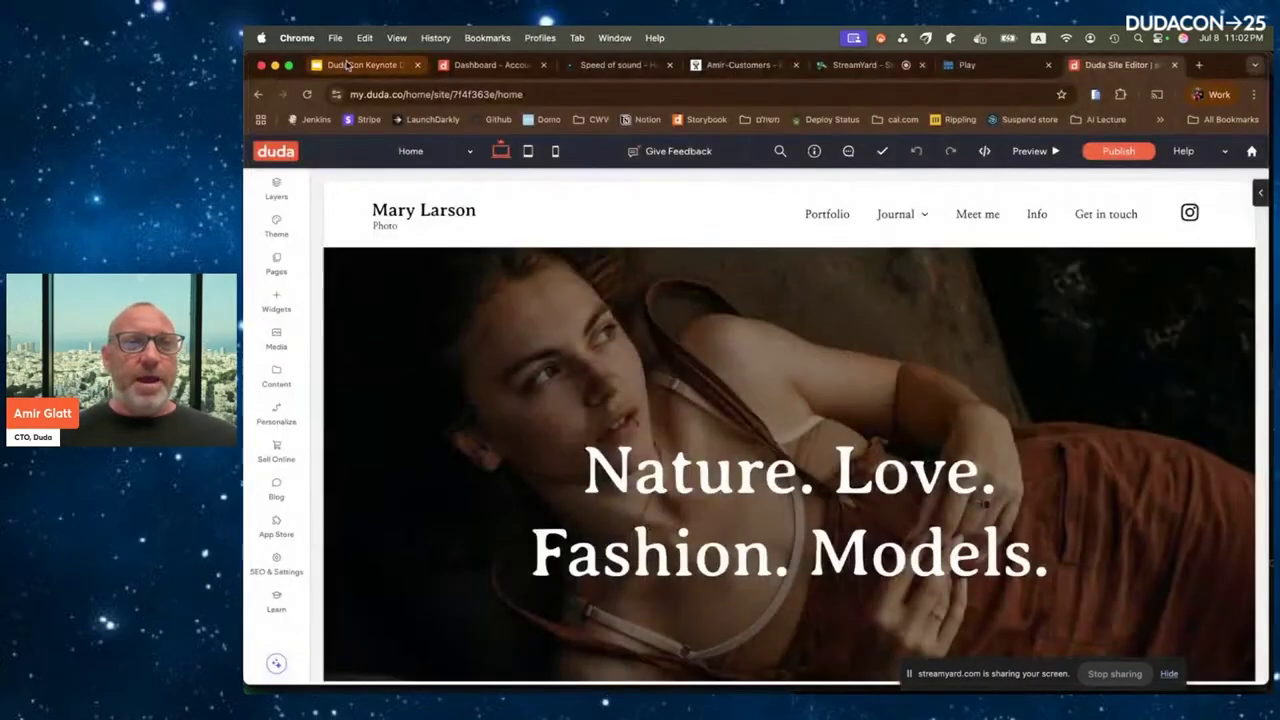